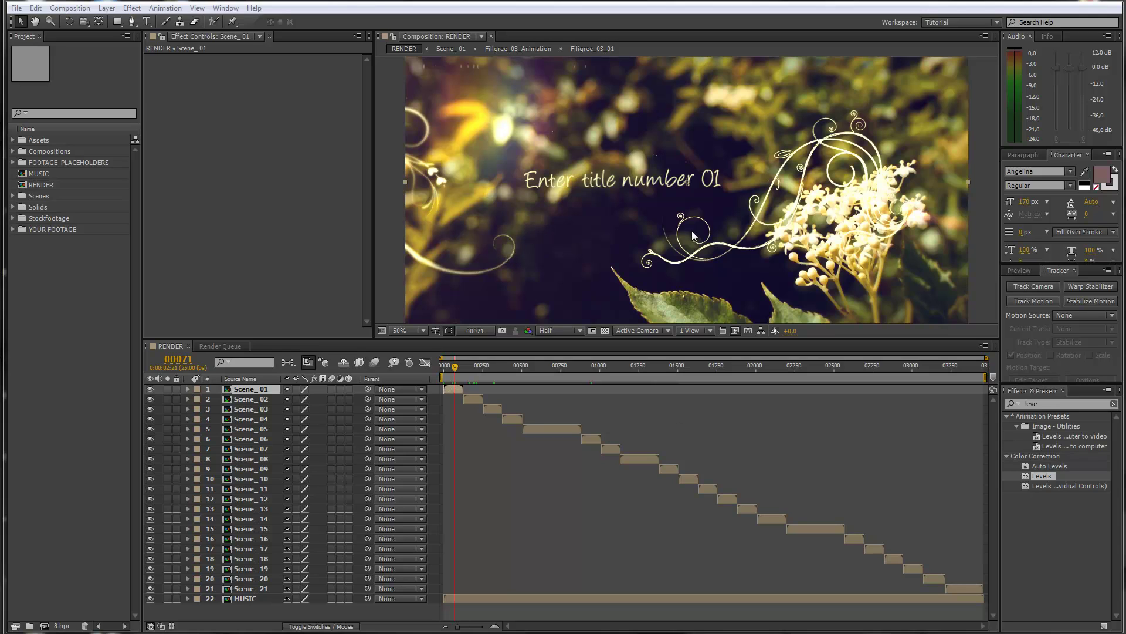
Bring the Summer_Of_Love_folder Explorer window onto the screen over After Effects
left_click_drag(1125, 70, 423, 68)
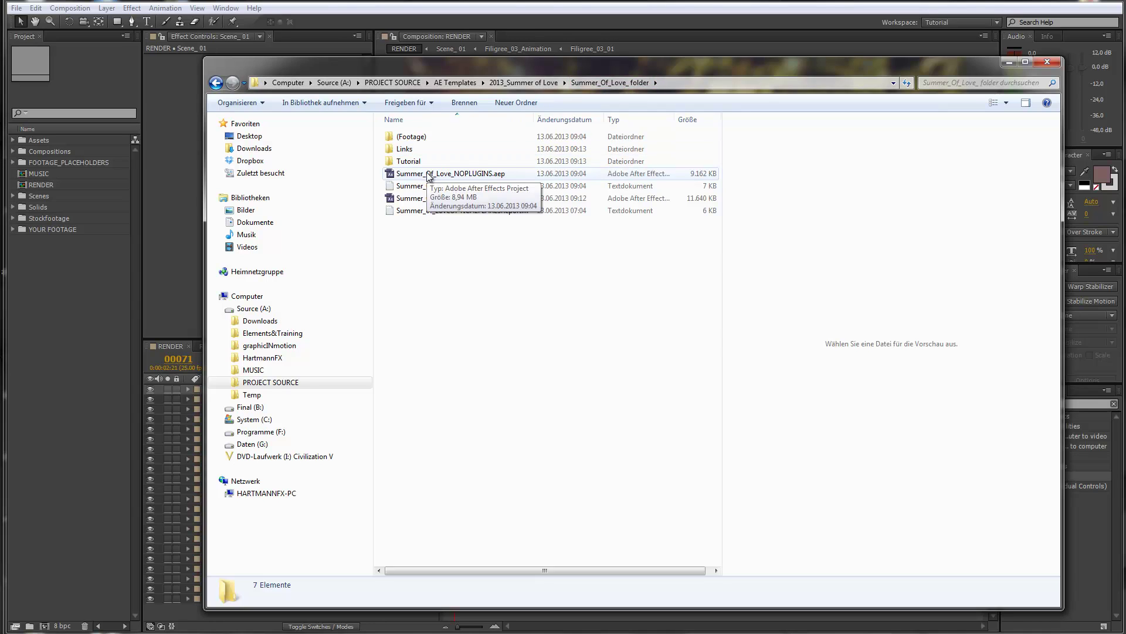
Compare the NOPLUGINS and OPTICALFLARES .aep files, then move the folder window off screen
left_click(429, 174)
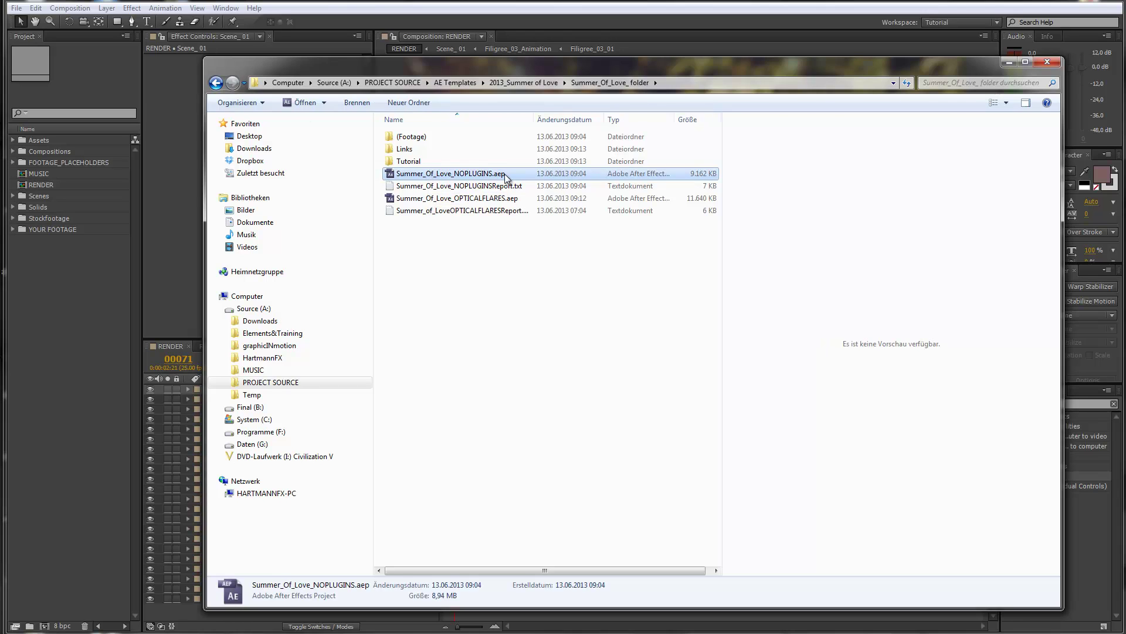
left_click(427, 201)
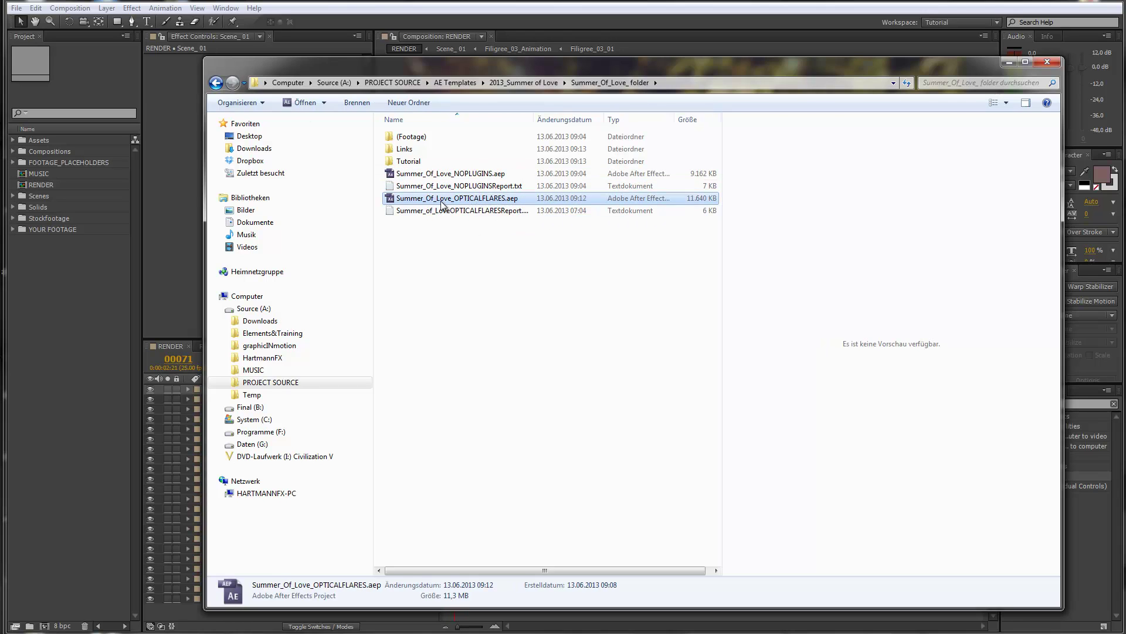
left_click(467, 175)
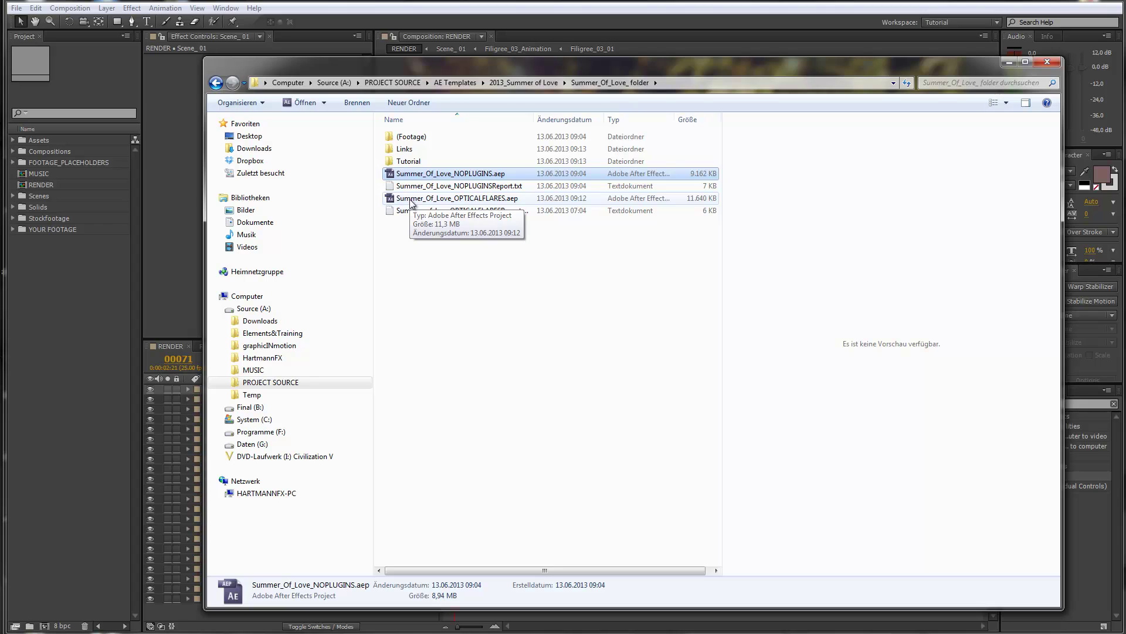
left_click(474, 202)
left_click(516, 174)
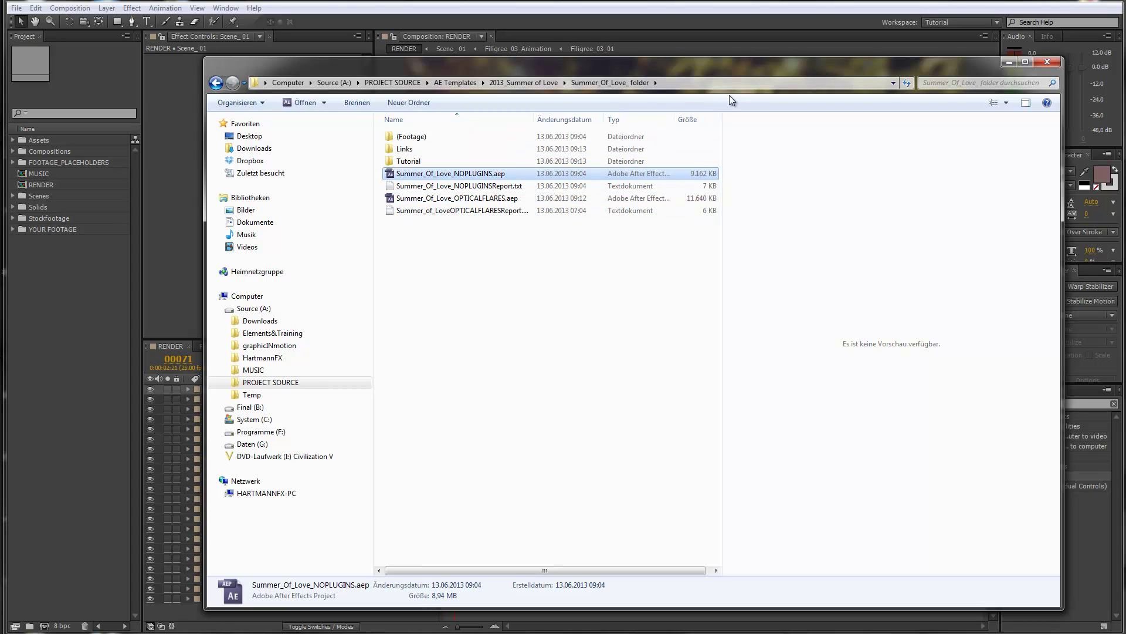
left_click_drag(691, 65, 1125, 58)
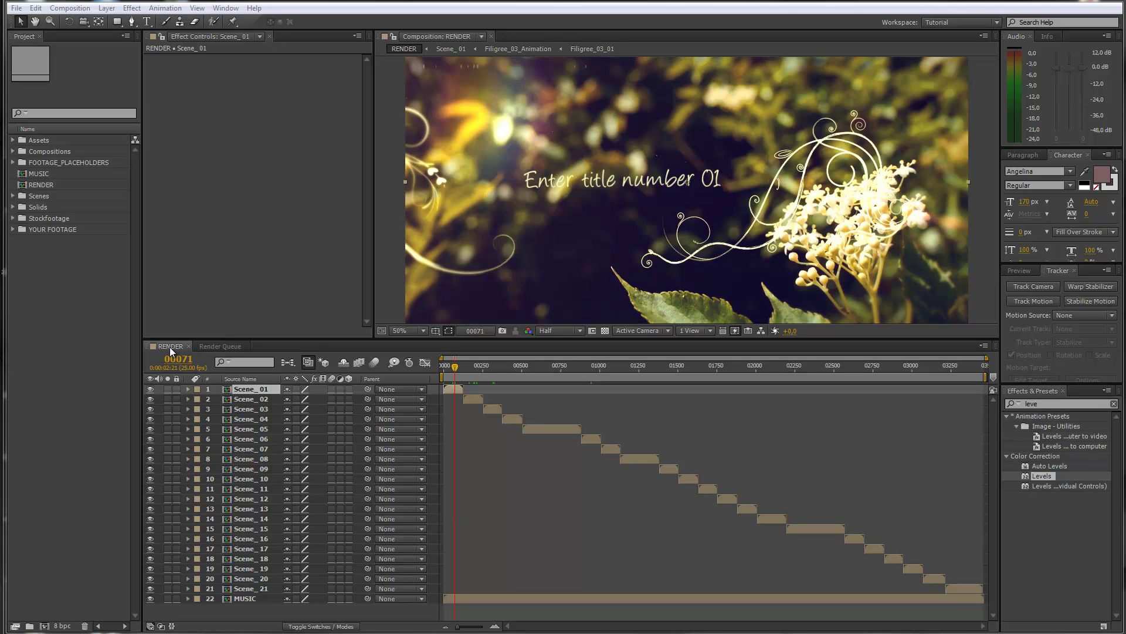
left_click(476, 366)
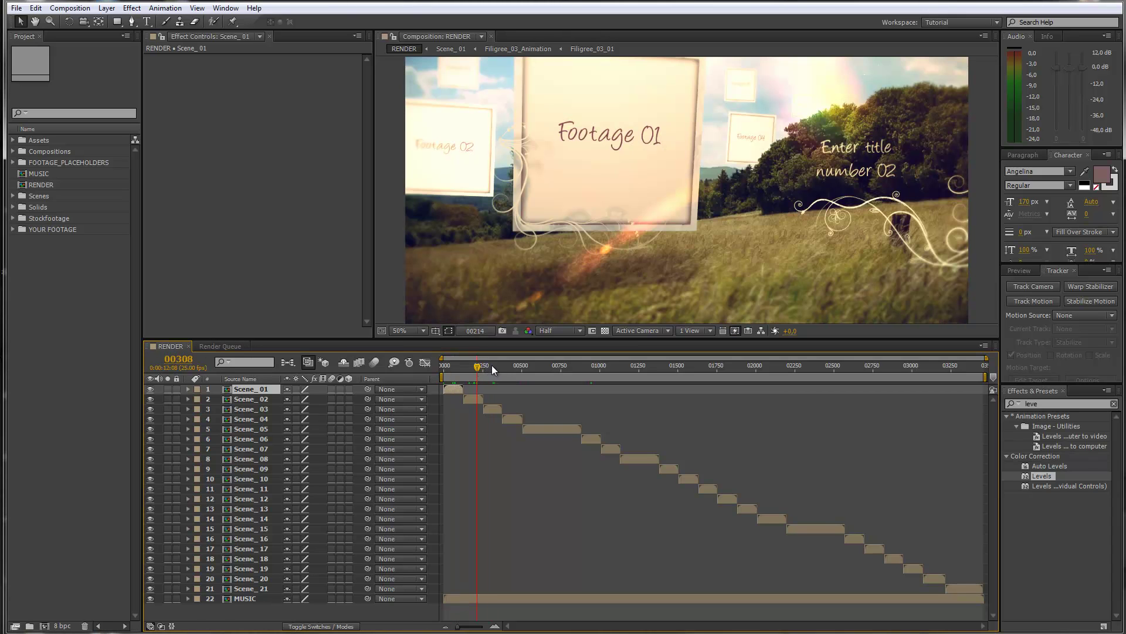
left_click_drag(492, 366, 515, 363)
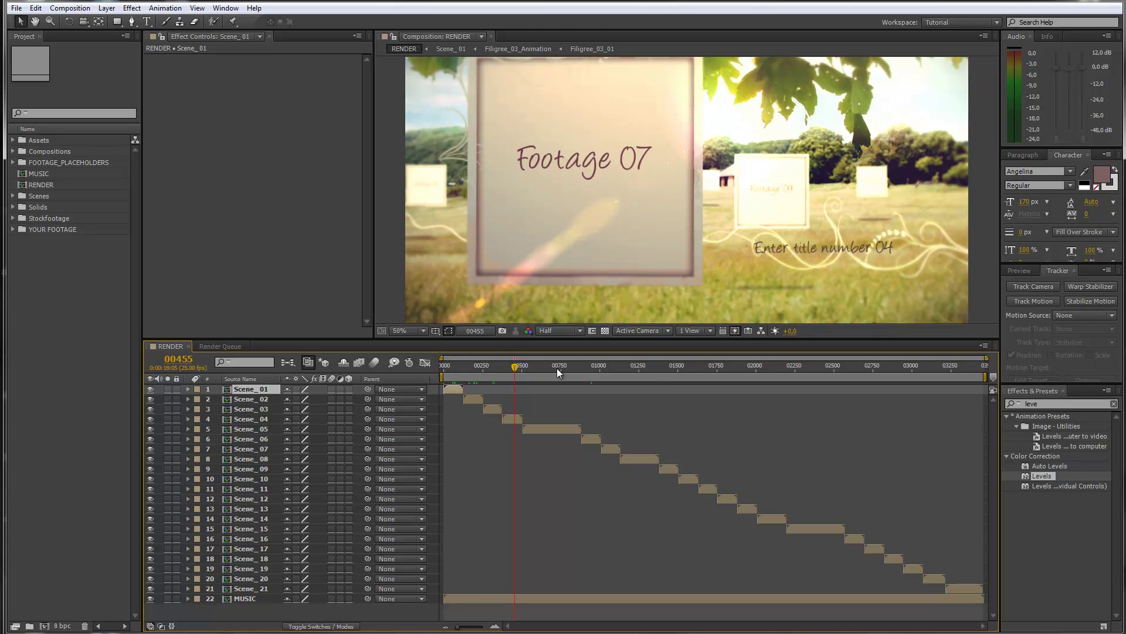
left_click(552, 368)
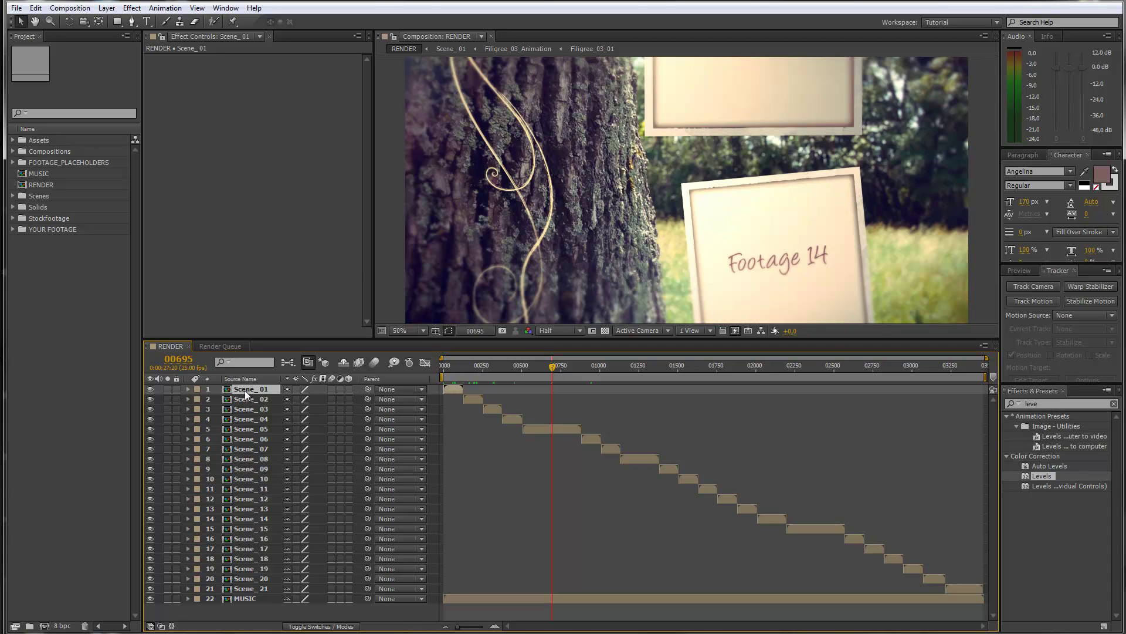
left_click(245, 595, "shift")
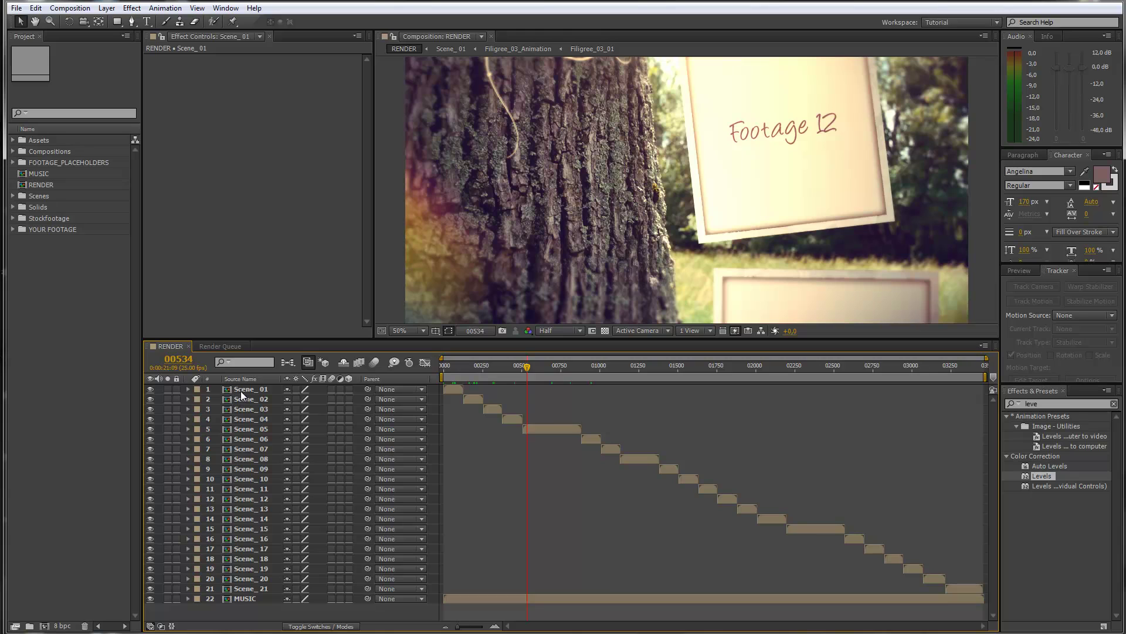
left_click(241, 390)
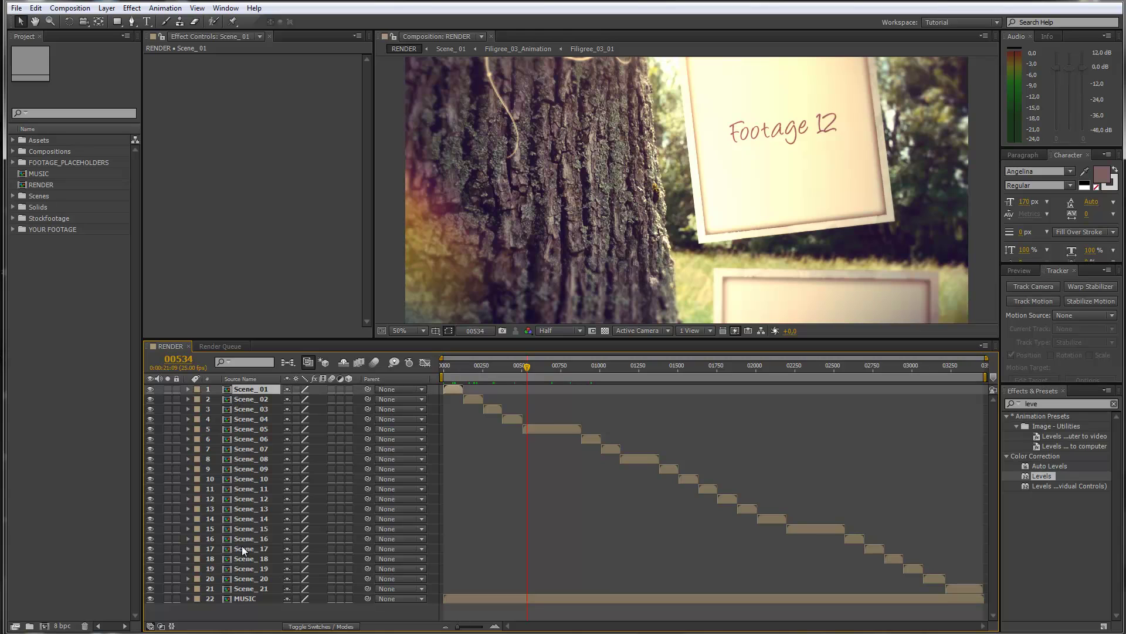
left_click(534, 367)
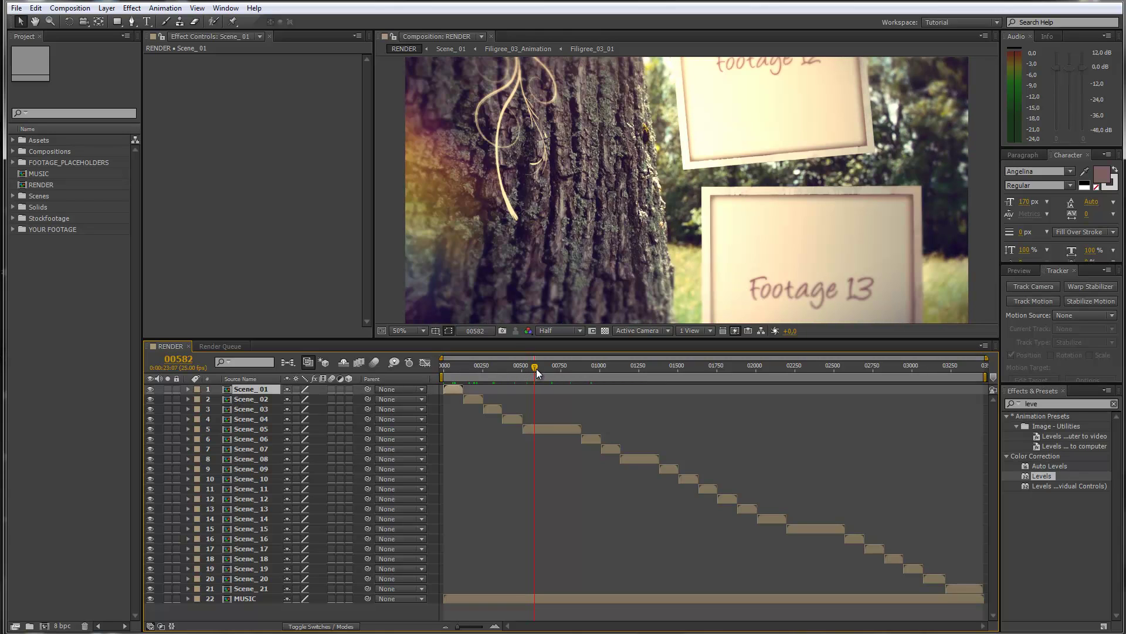
left_click(550, 367)
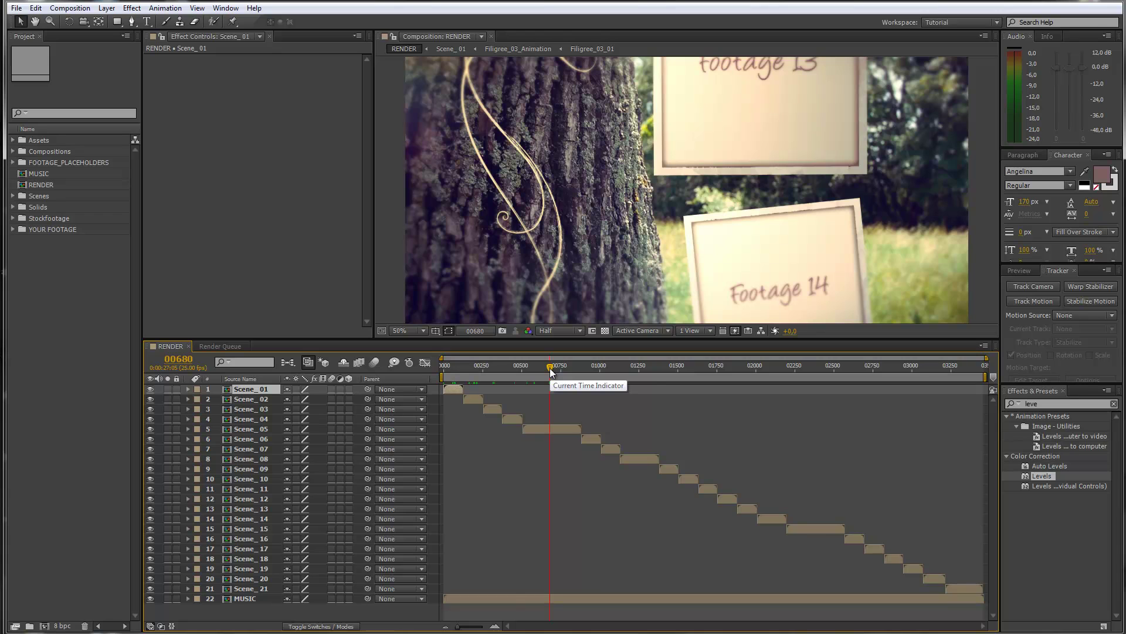
left_click_drag(550, 367, 493, 366)
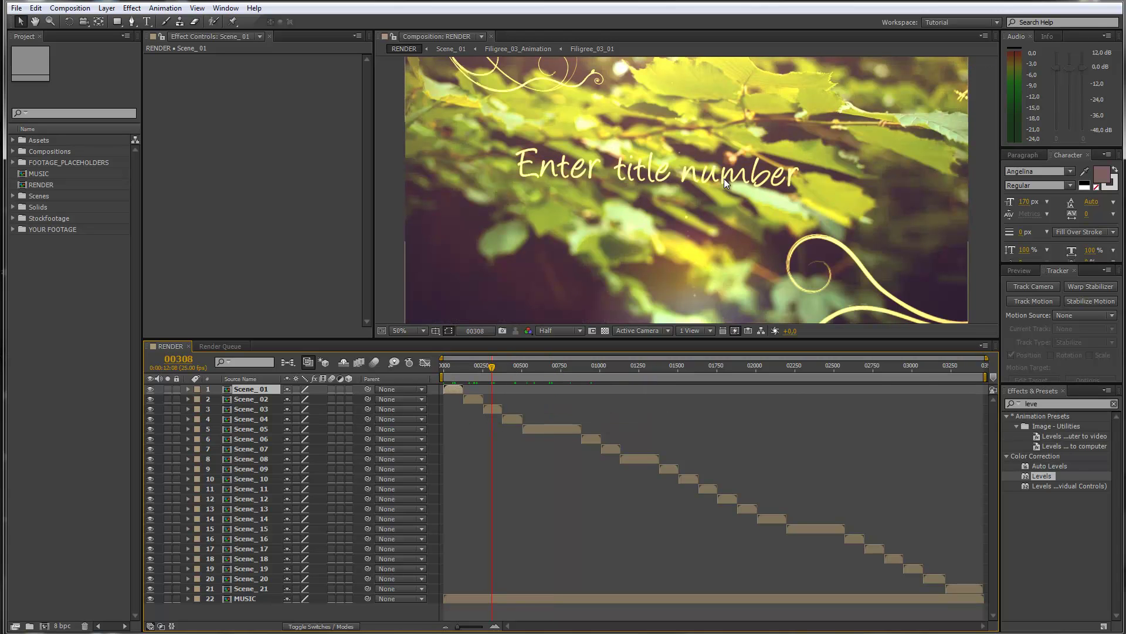
scroll(724, 179, "down", 2)
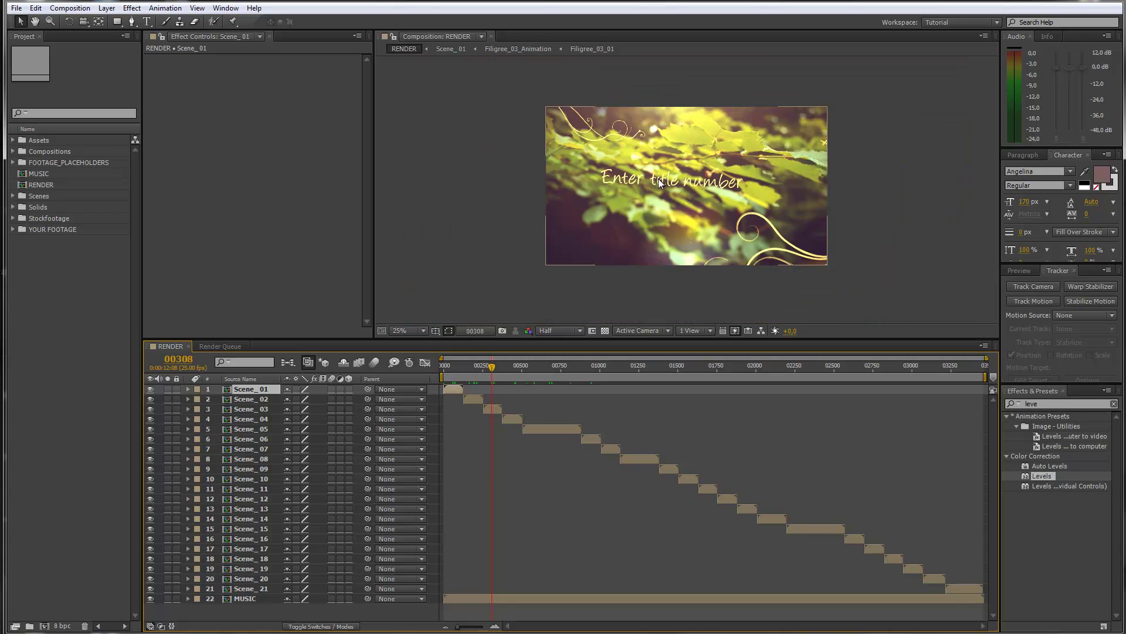
left_click(255, 411)
scroll(704, 188, "up", 2)
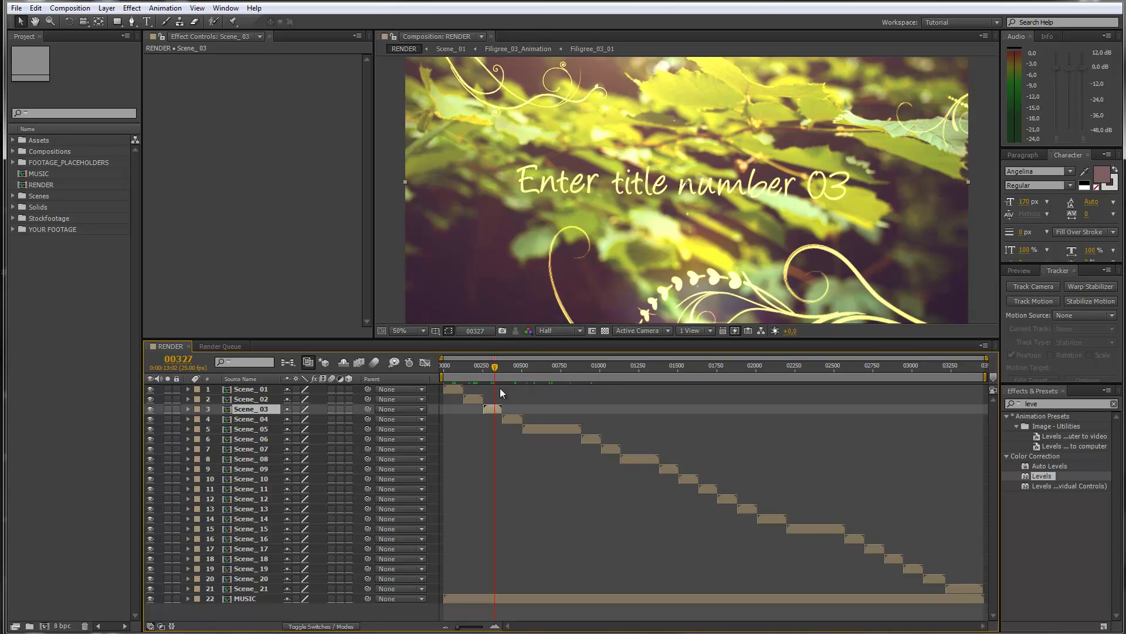
left_click_drag(491, 407, 555, 407)
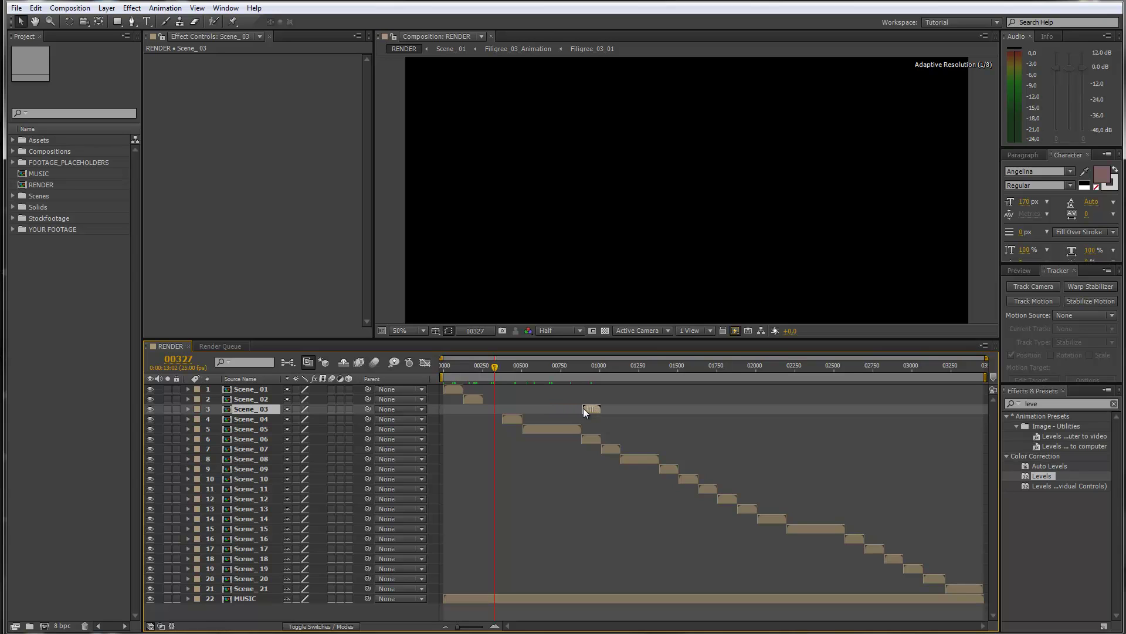
left_click(264, 419)
left_click(265, 429, "ctrl")
mouse_move(512, 419)
left_mouse_down()
mouse_move(468, 417)
mouse_move(493, 415)
left_mouse_up()
left_click_drag(592, 412, 579, 412)
left_click_drag(255, 436, 256, 435)
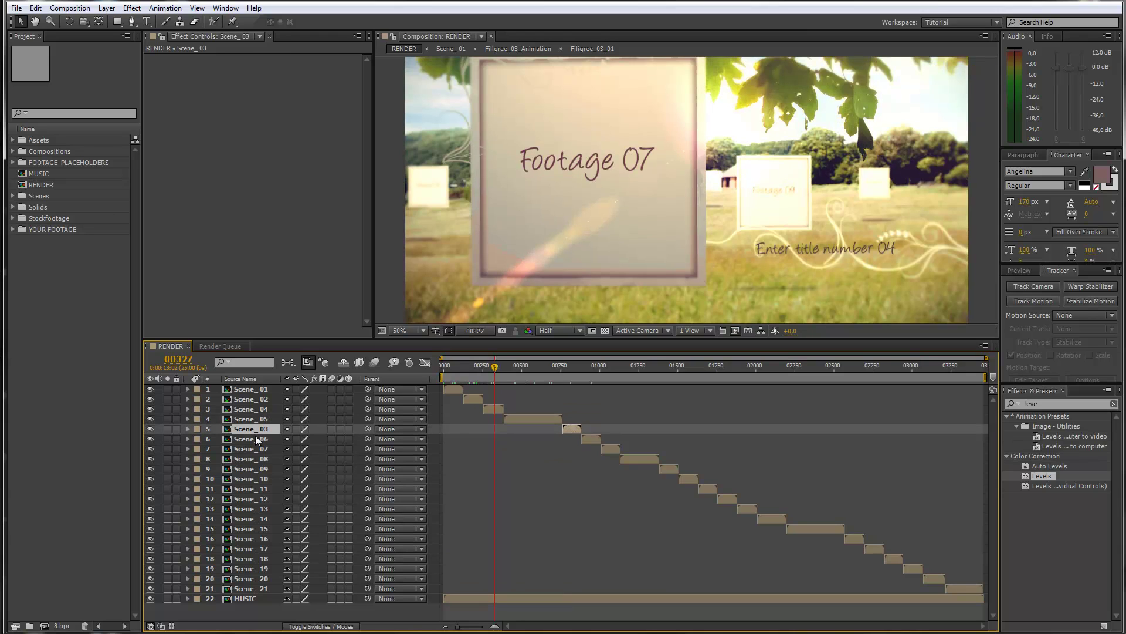
left_click_drag(494, 367, 569, 373)
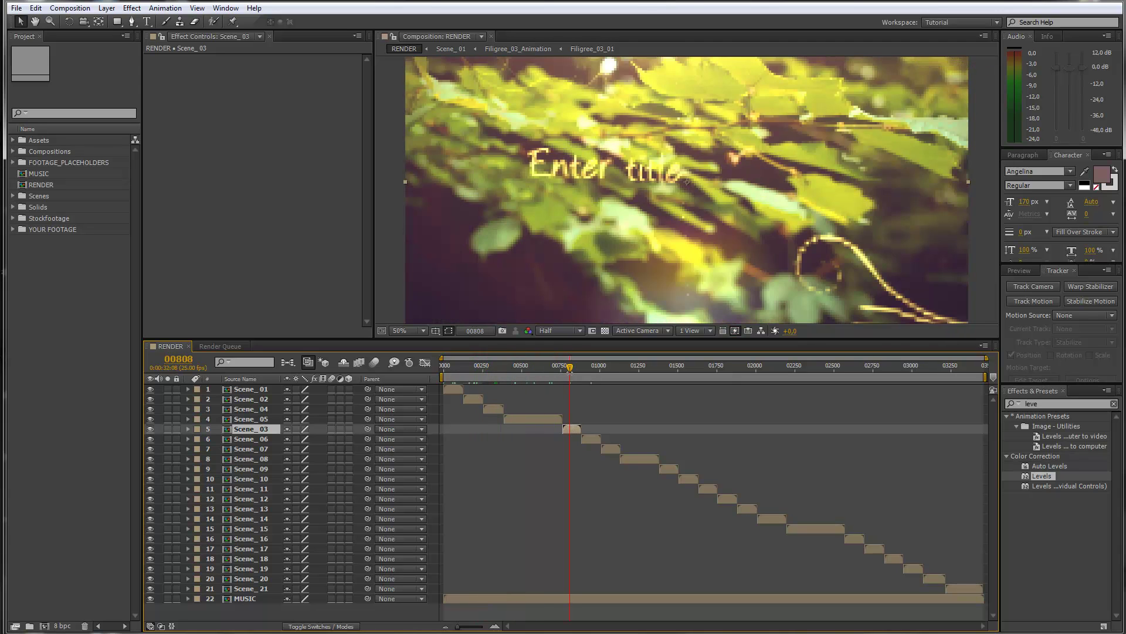
key("ctrl+z")
key("ctrl+z")
key("ctrl+z")
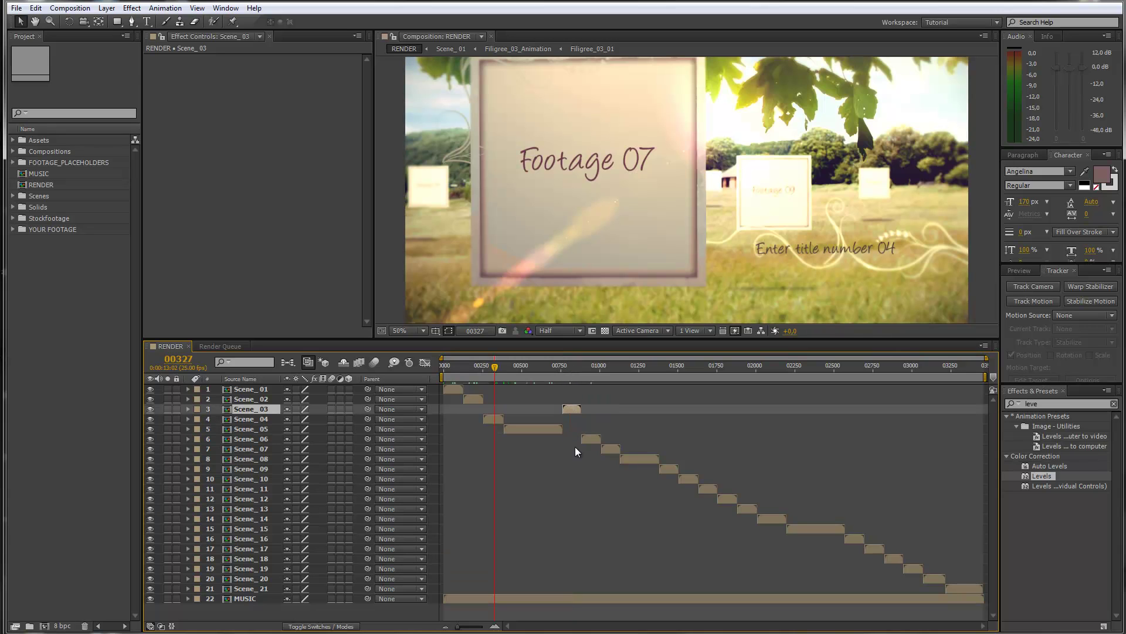
key("ctrl+z")
key("ctrl+z")
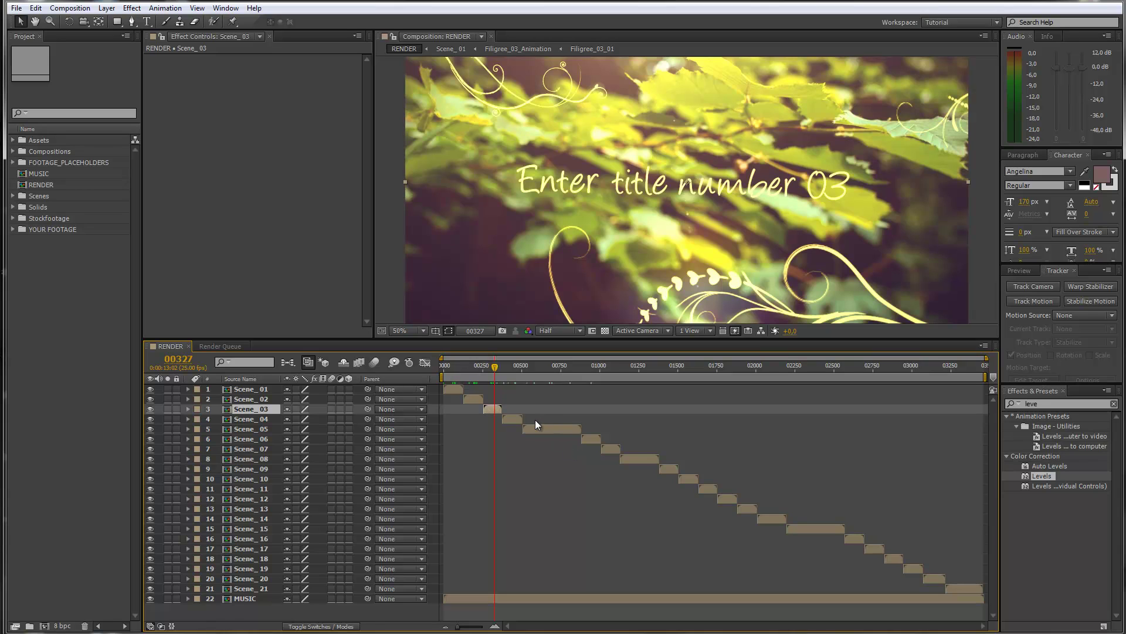
left_click(553, 368)
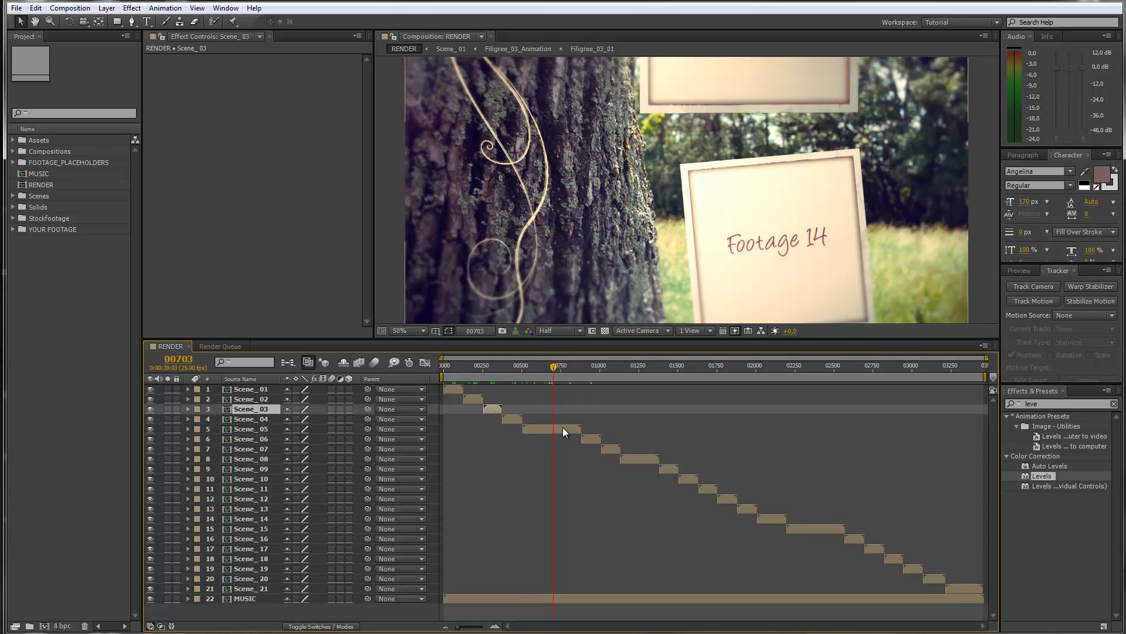
left_click(13, 161)
scroll(39, 328, "down", 5)
scroll(63, 537, "up", 5)
left_click(13, 163)
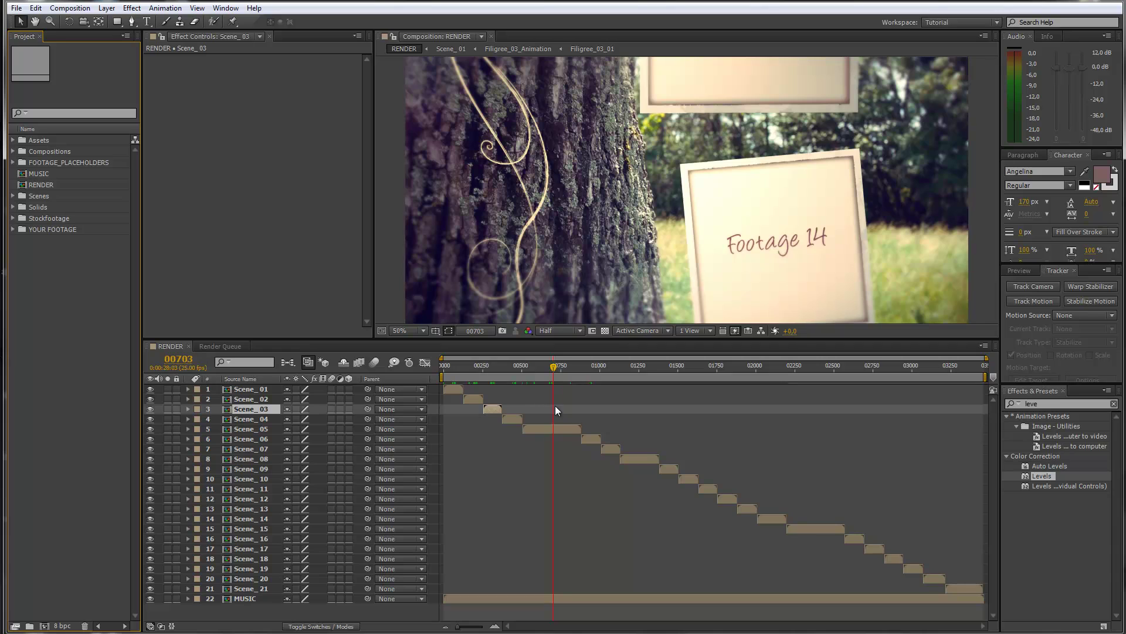
left_click(587, 364)
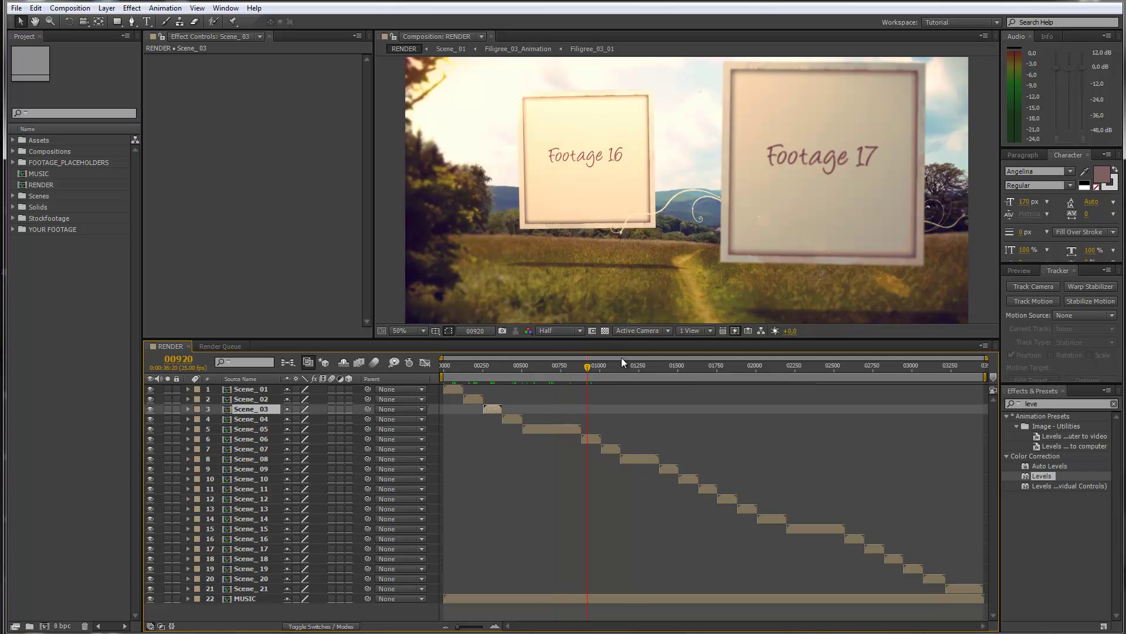
left_click_drag(656, 368, 691, 374)
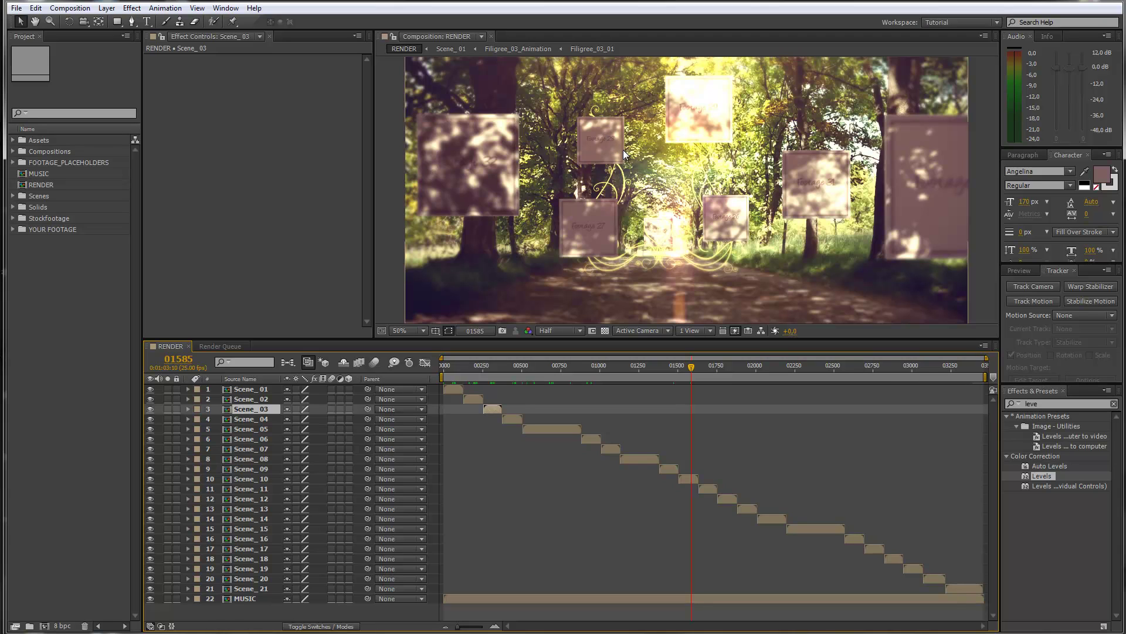
Delete the Scene_10 layer, restore it with undo, and toggle its visibility
left_click(688, 479)
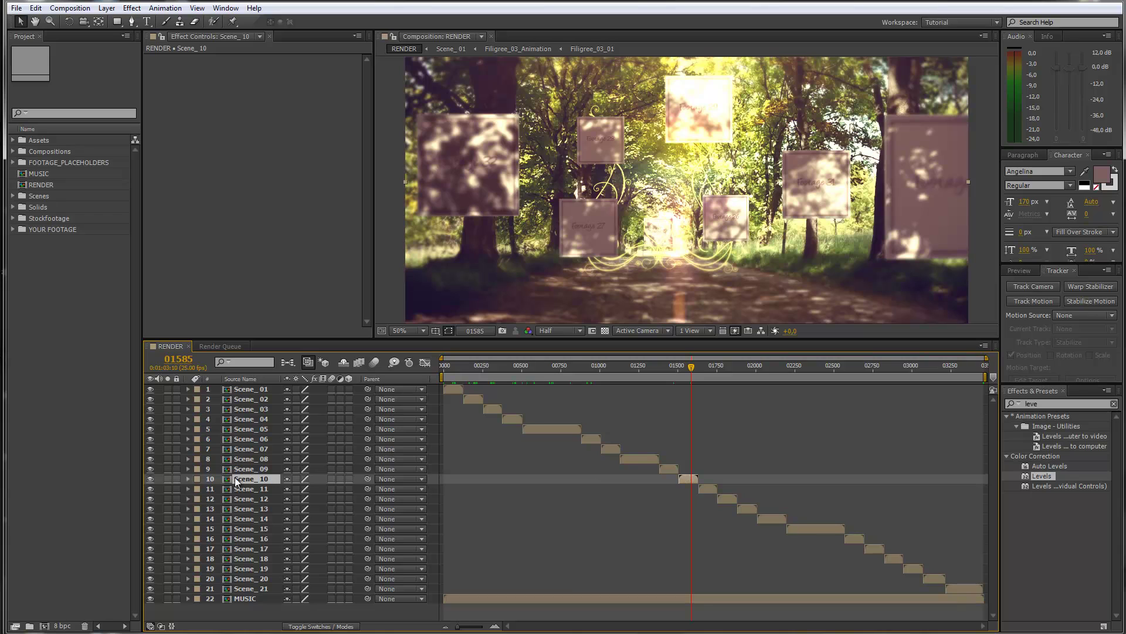
key("Delete")
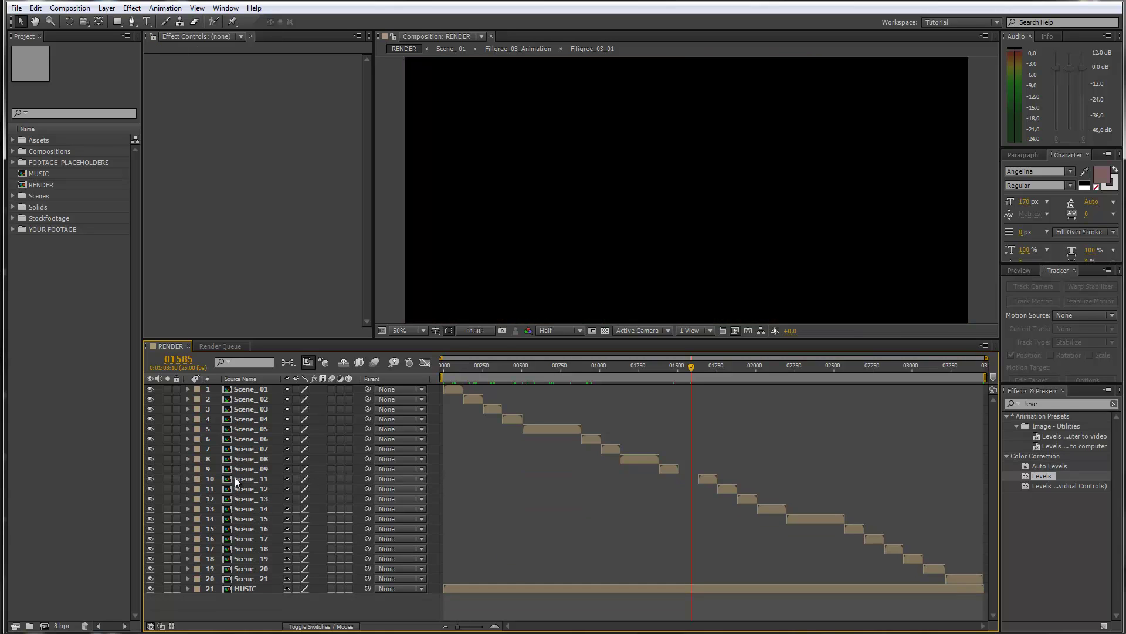
key("ctrl+z")
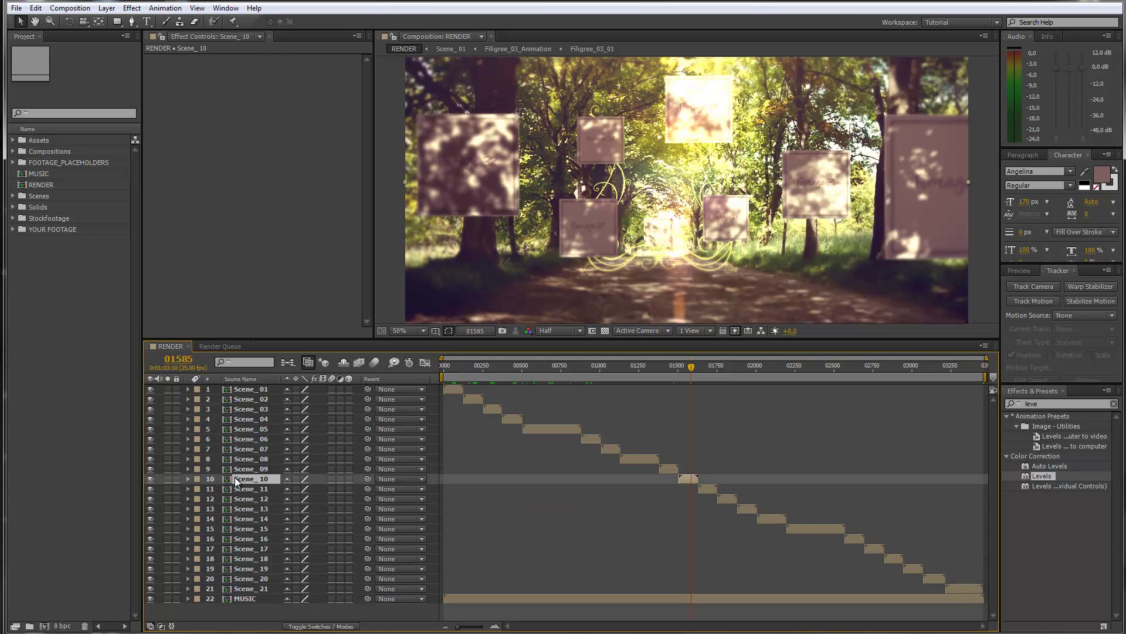
left_click(150, 478)
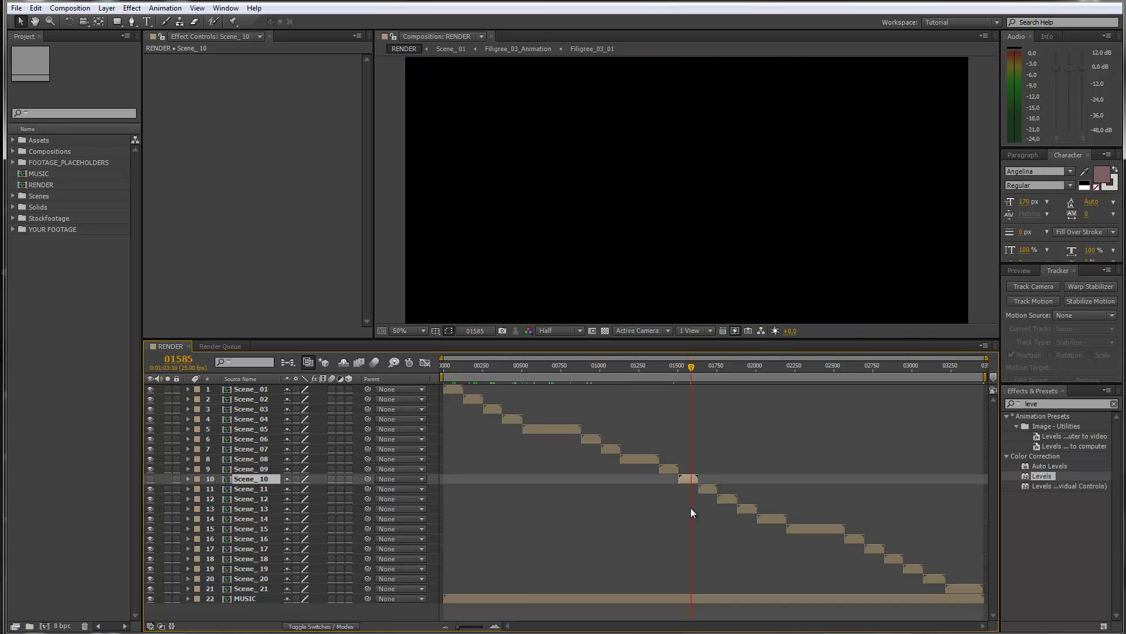
Trial-shift layers Scene_11 to Scene_21 earlier, preview near frame 01585, then undo the shift
left_click(710, 491)
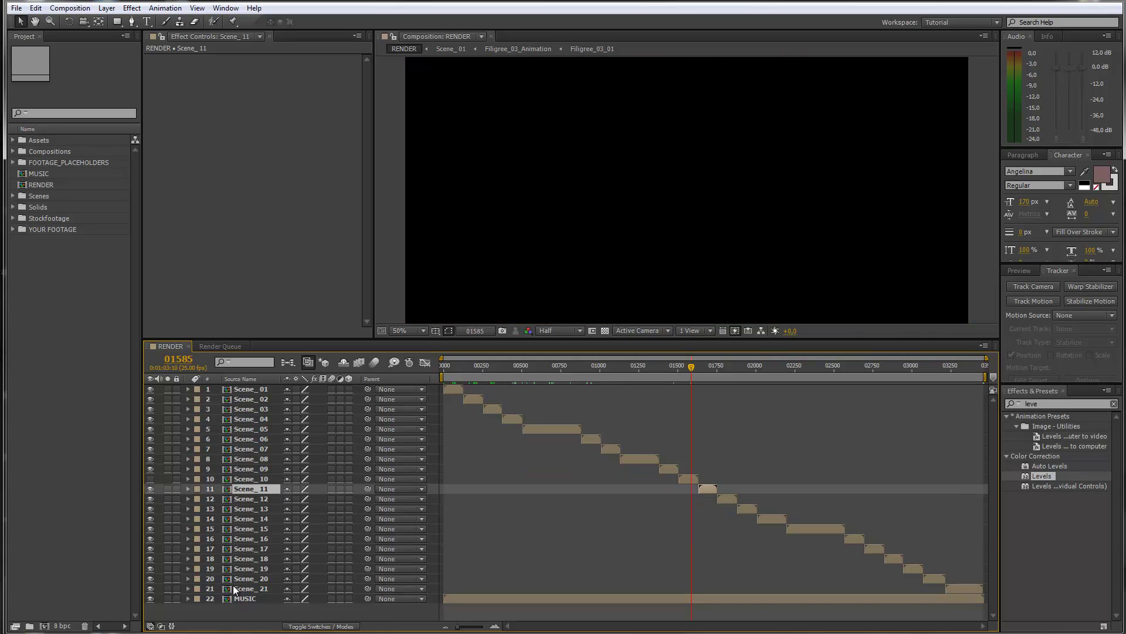
left_click(234, 585, "shift")
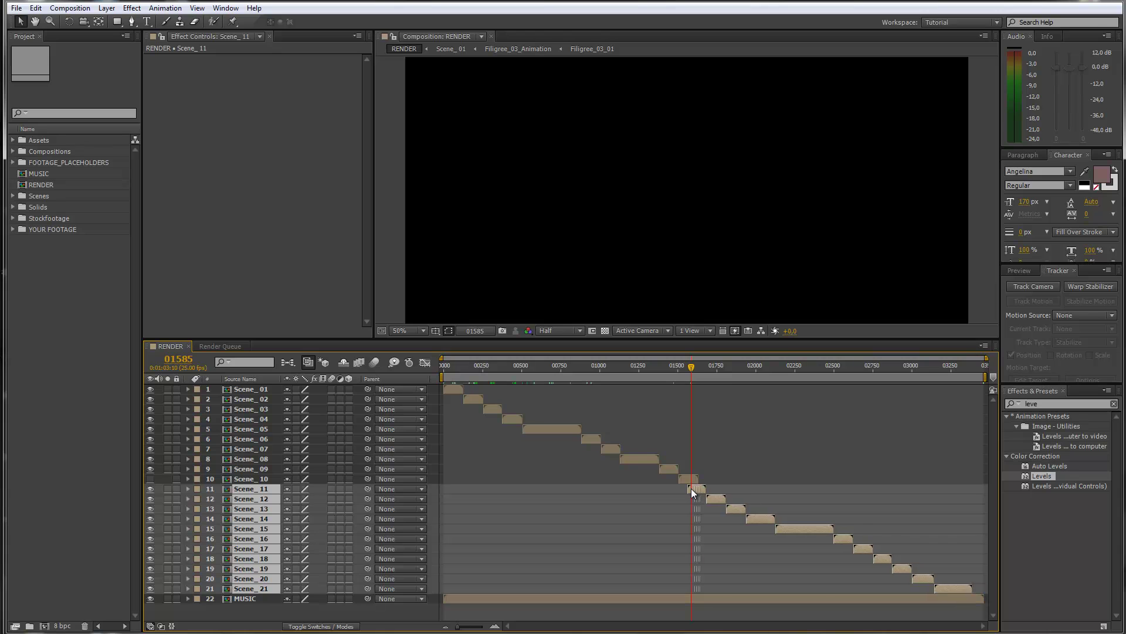
left_click_drag(691, 491, 689, 488)
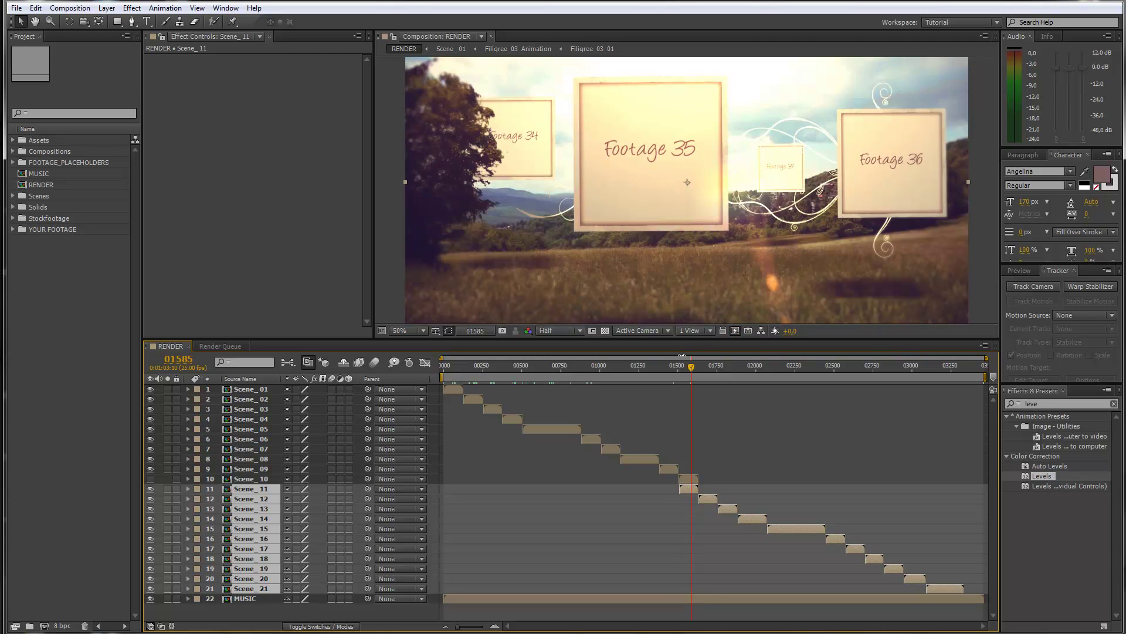
mouse_move(681, 366)
left_mouse_down()
mouse_move(666, 365)
mouse_move(691, 368)
left_mouse_up()
key("ctrl+z")
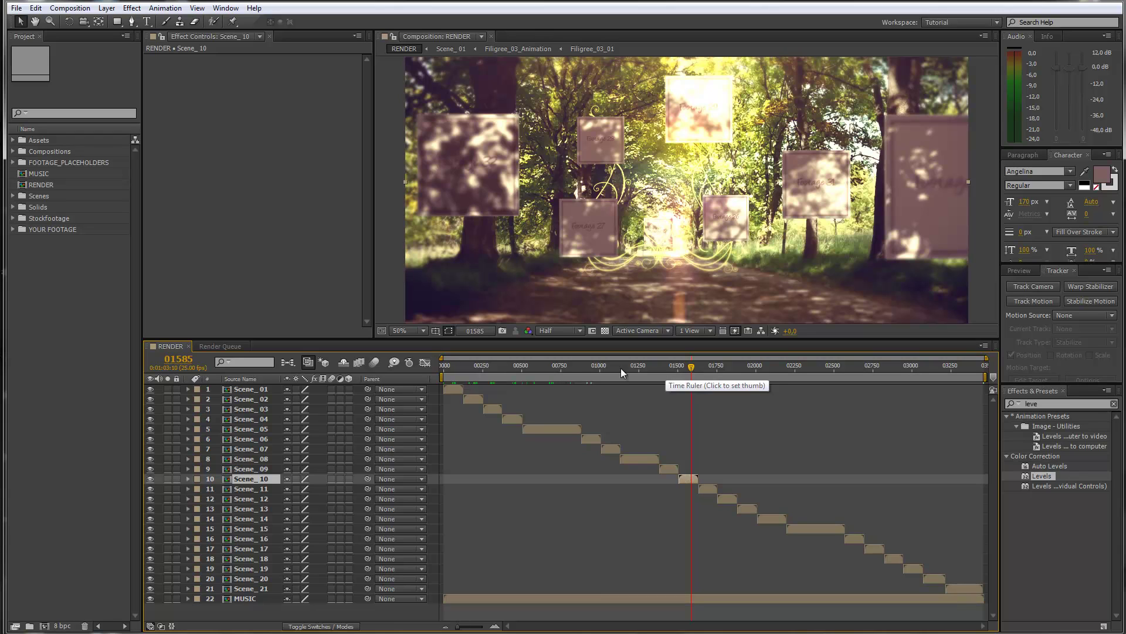
Scrub the RENDER timeline, ending on frame 00071 with the 'Enter title number 01' card
left_click(455, 366)
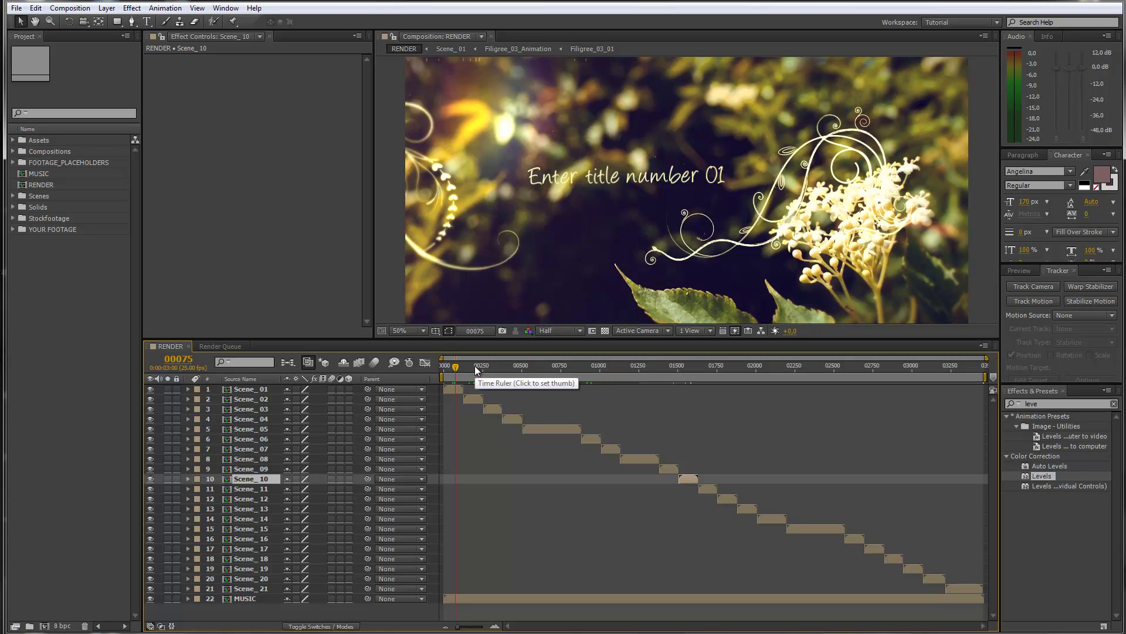
left_click(473, 365)
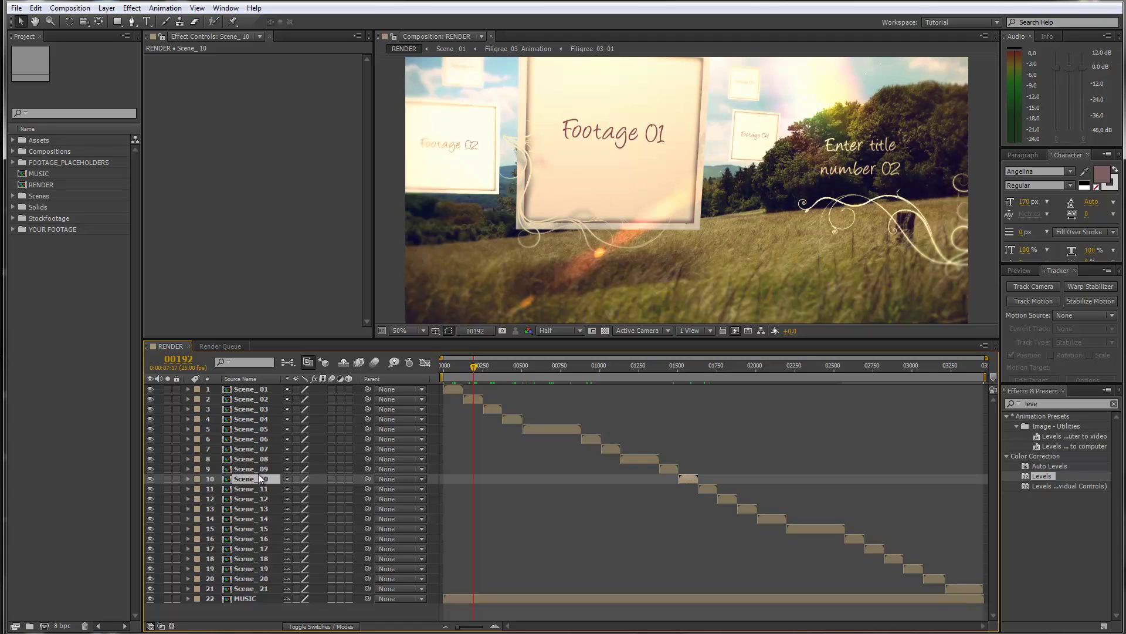
left_click(455, 369)
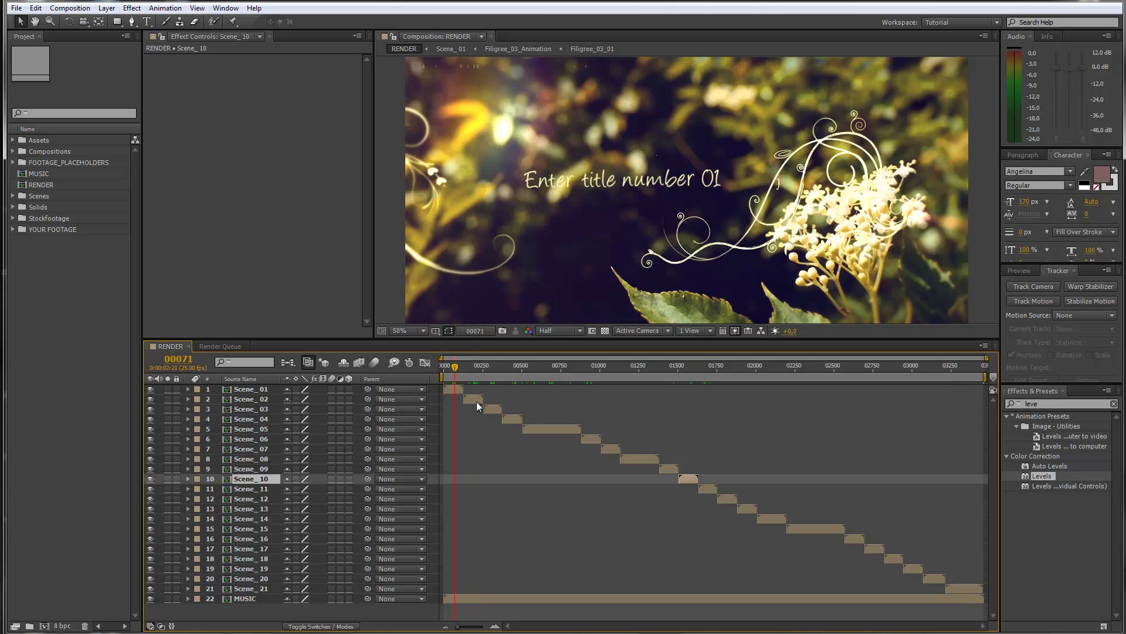
Open Scene_01 from RENDER, check the Scenes folder, and select the 'Enter title number 01' text layer
double_click(255, 390)
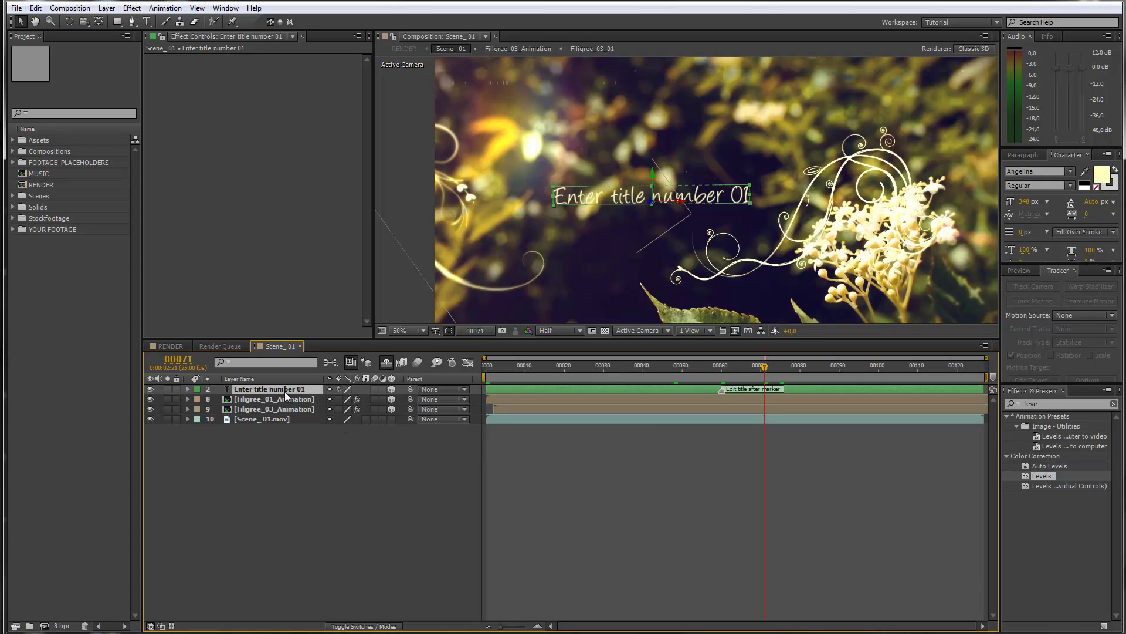
left_click(175, 347)
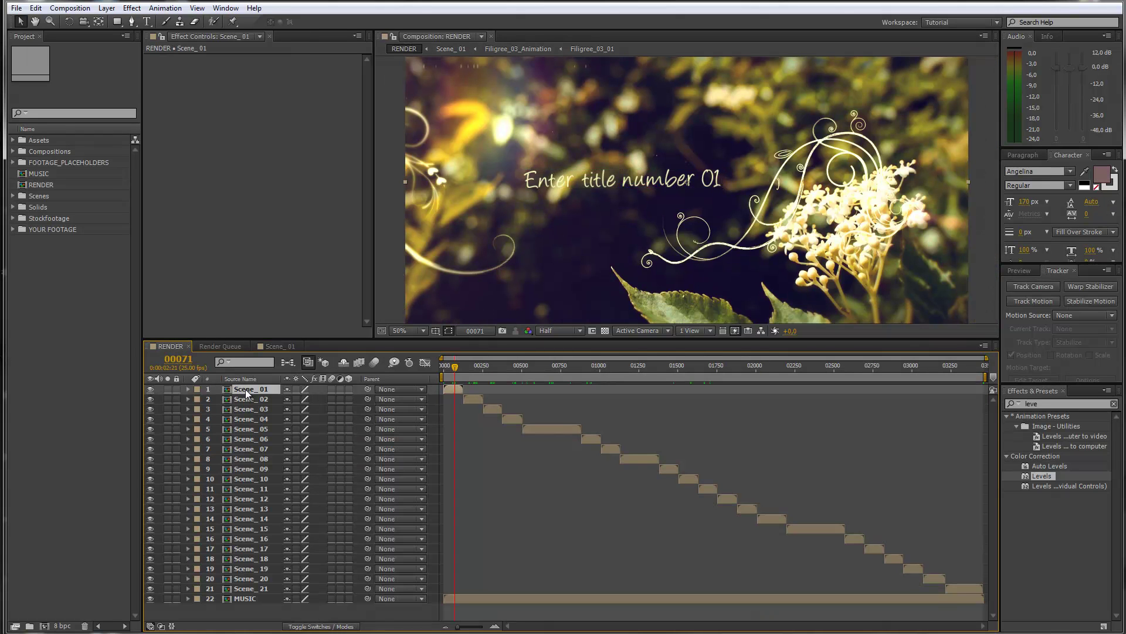
left_click(283, 345)
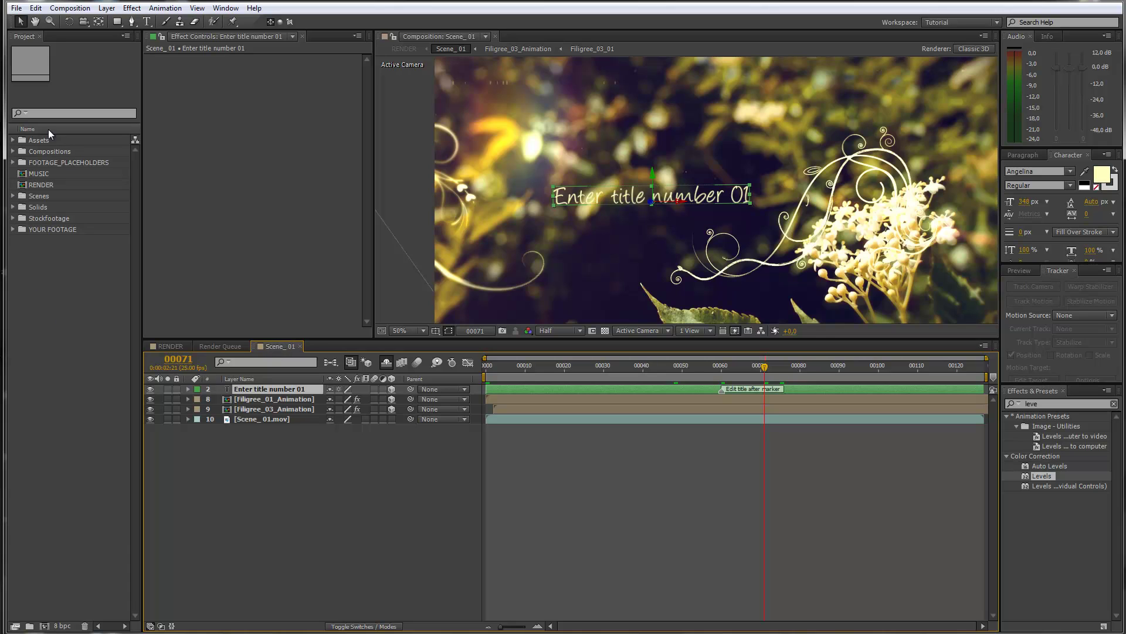
left_click(13, 197)
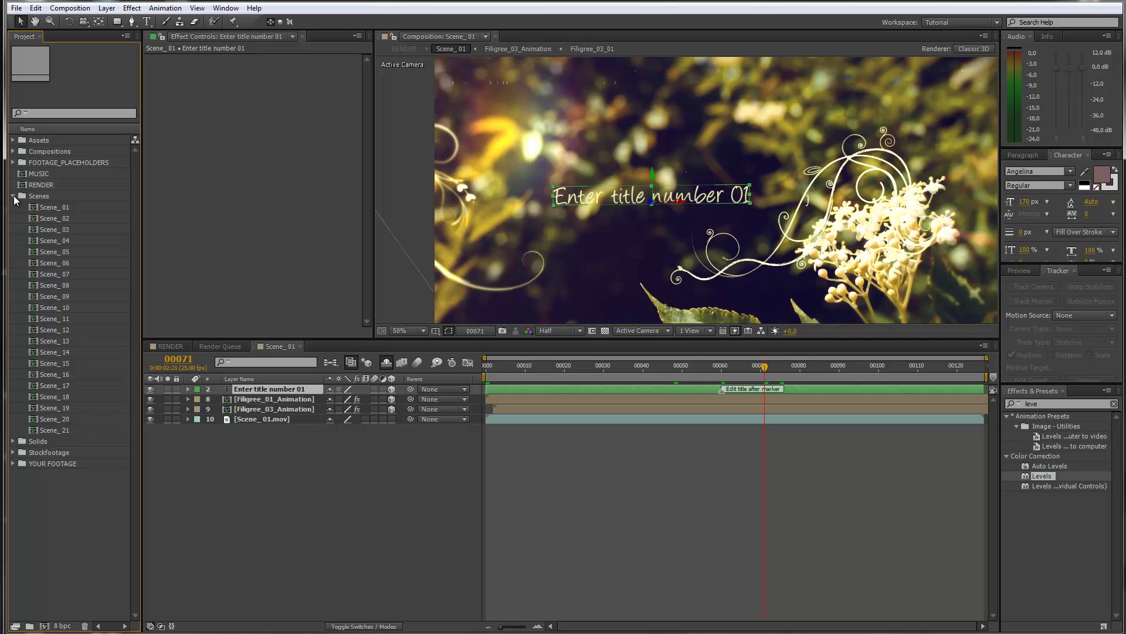
left_click(13, 197)
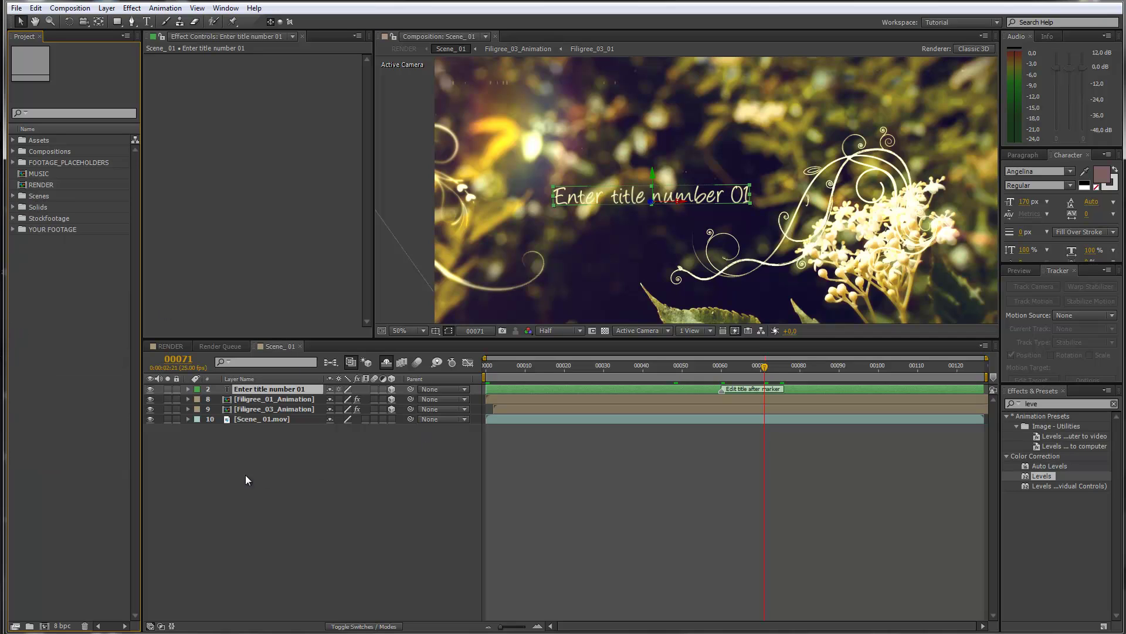
left_click(266, 388)
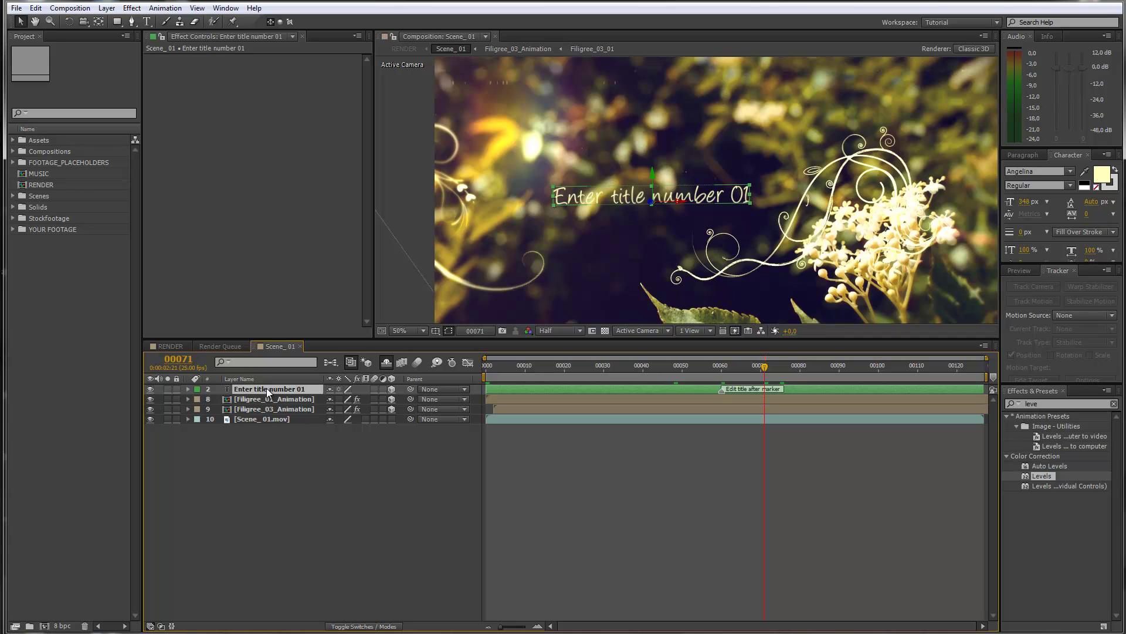
Replace the Scene_01 title text with 'For a very special person'
double_click(266, 388)
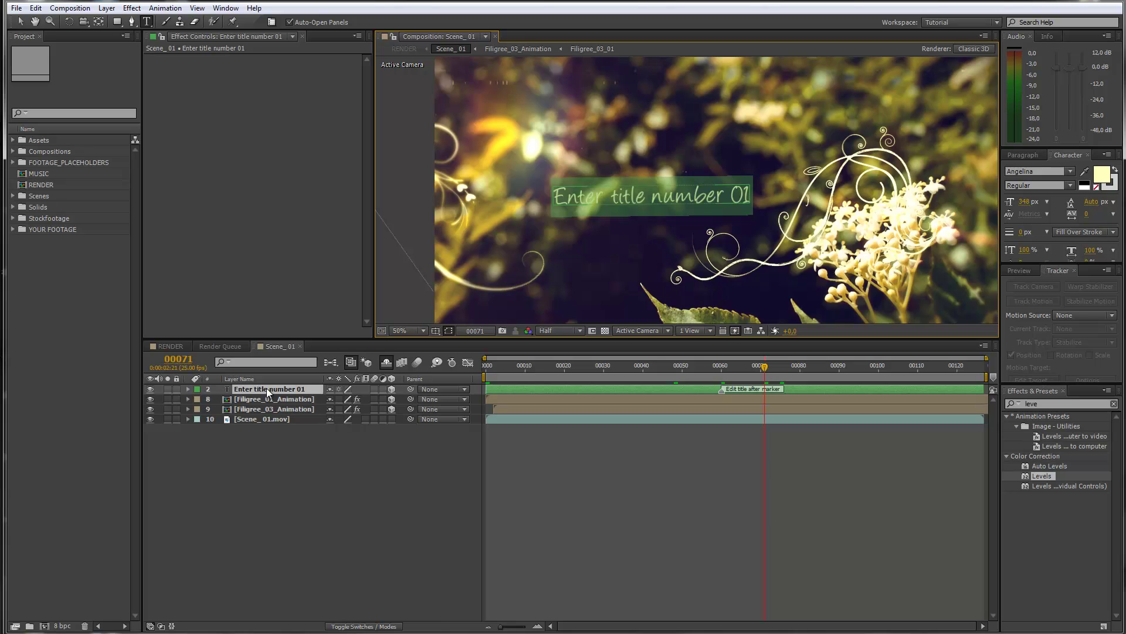
type("For")
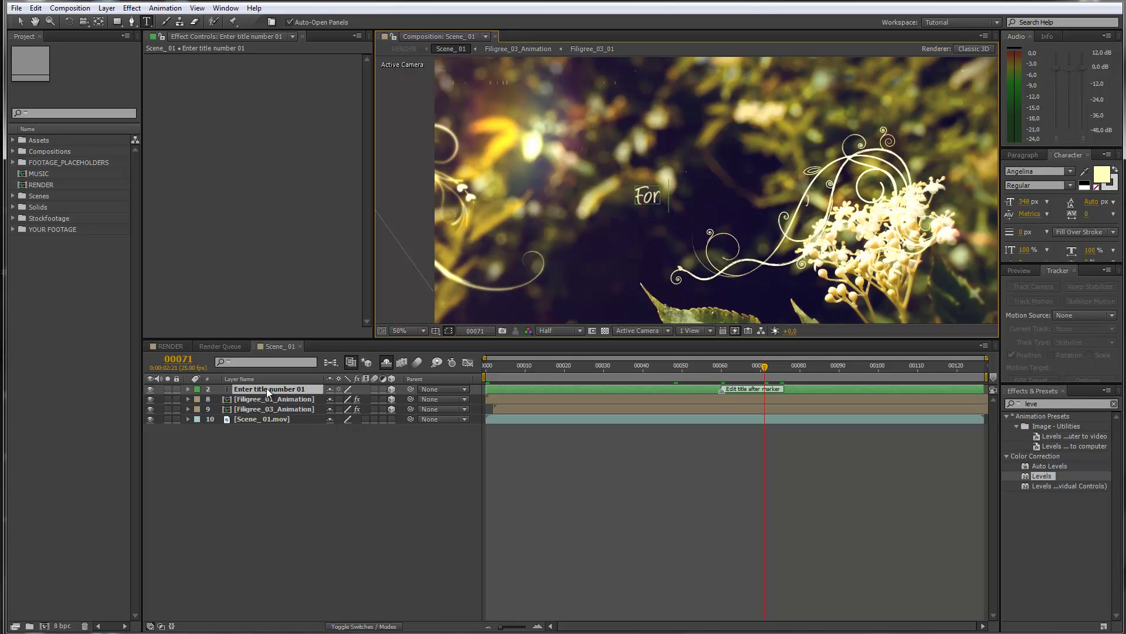
type(" a very spe")
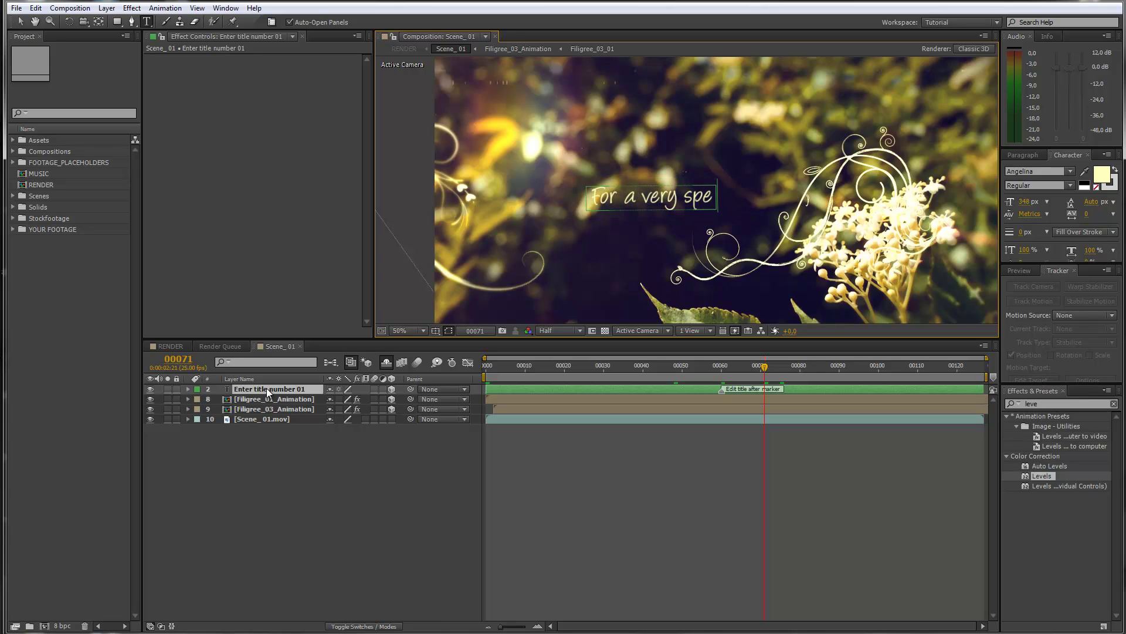
type("cial person")
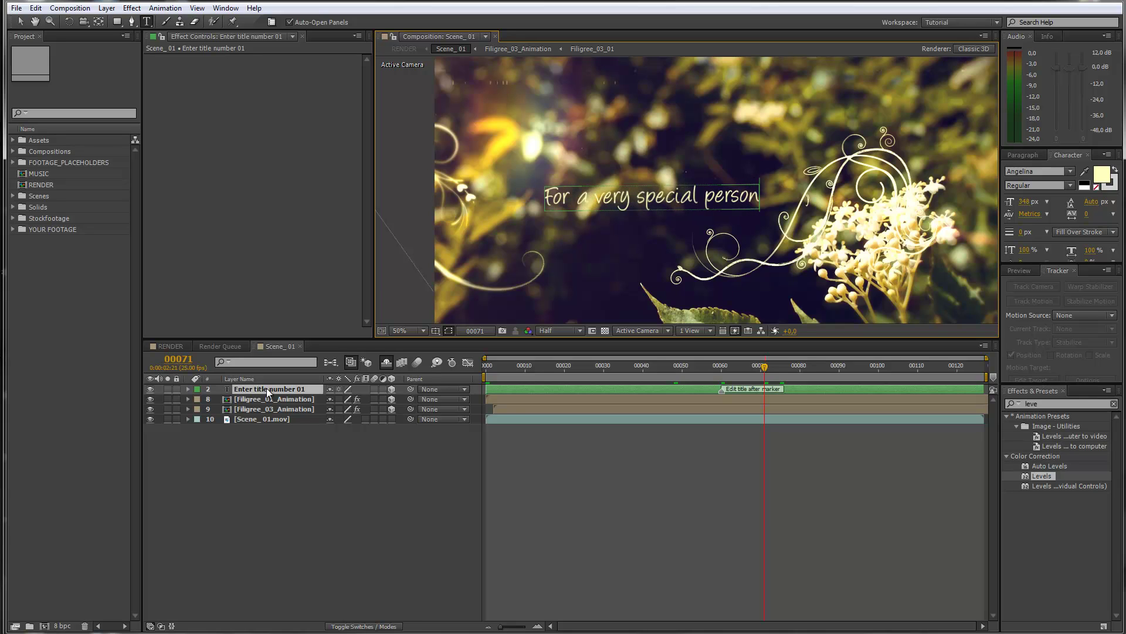
left_click(285, 531)
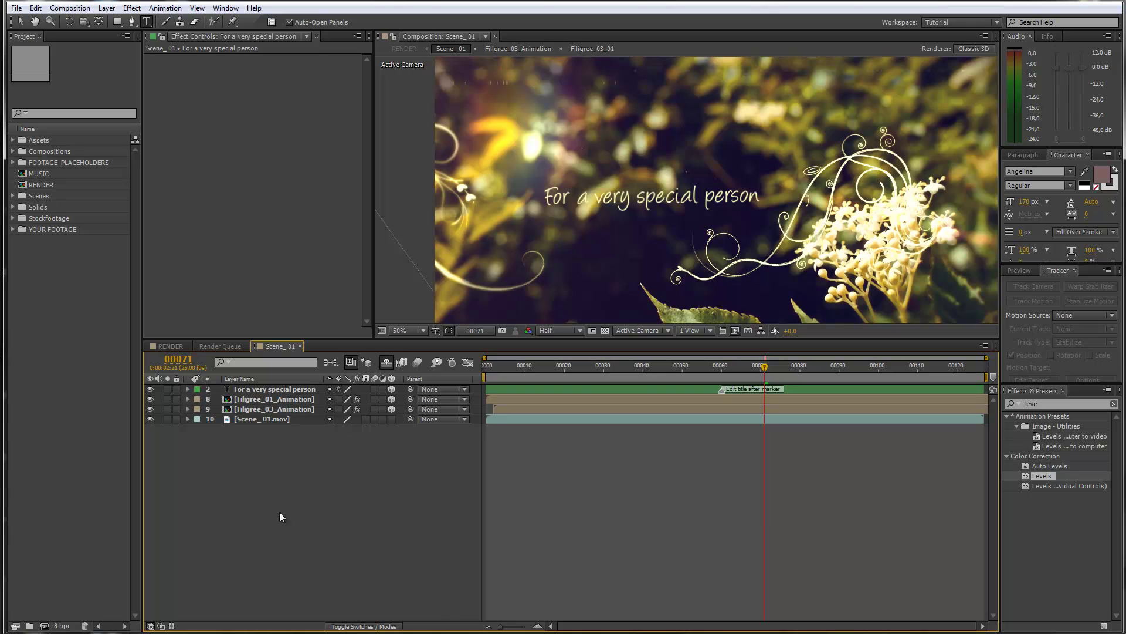
left_click(289, 400)
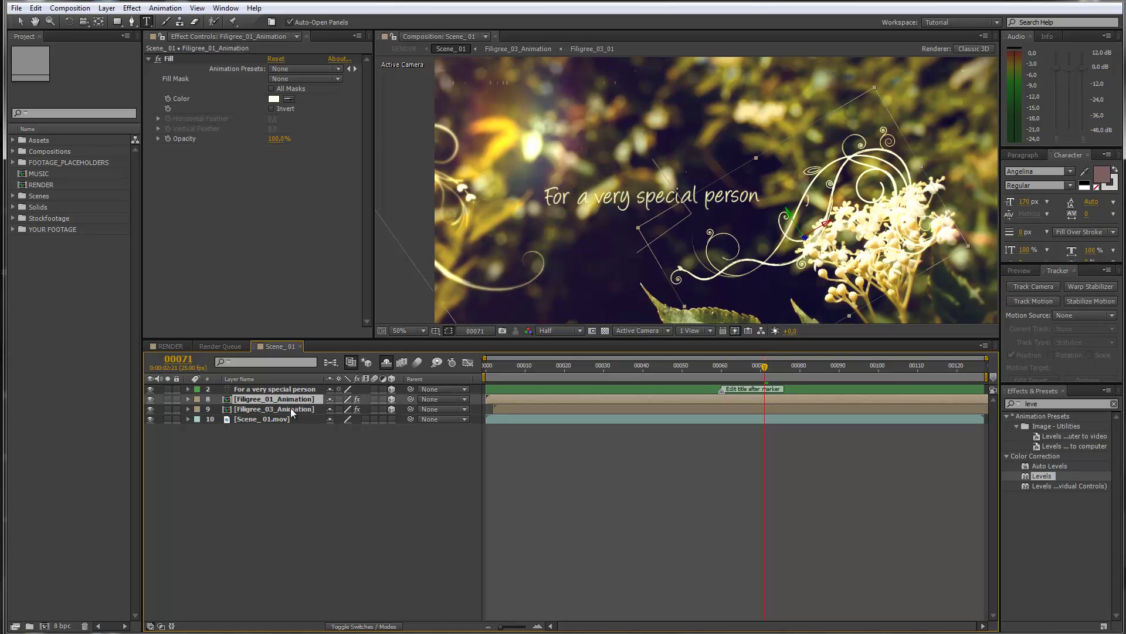
left_click(151, 399)
left_click(150, 399)
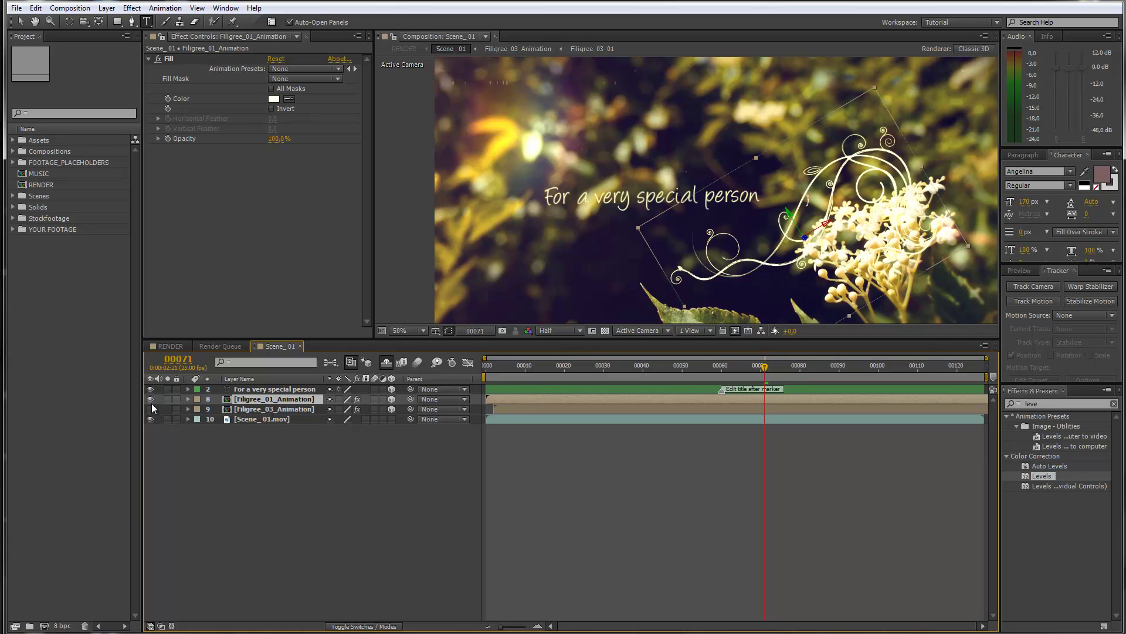
left_click(151, 399)
left_click(151, 409)
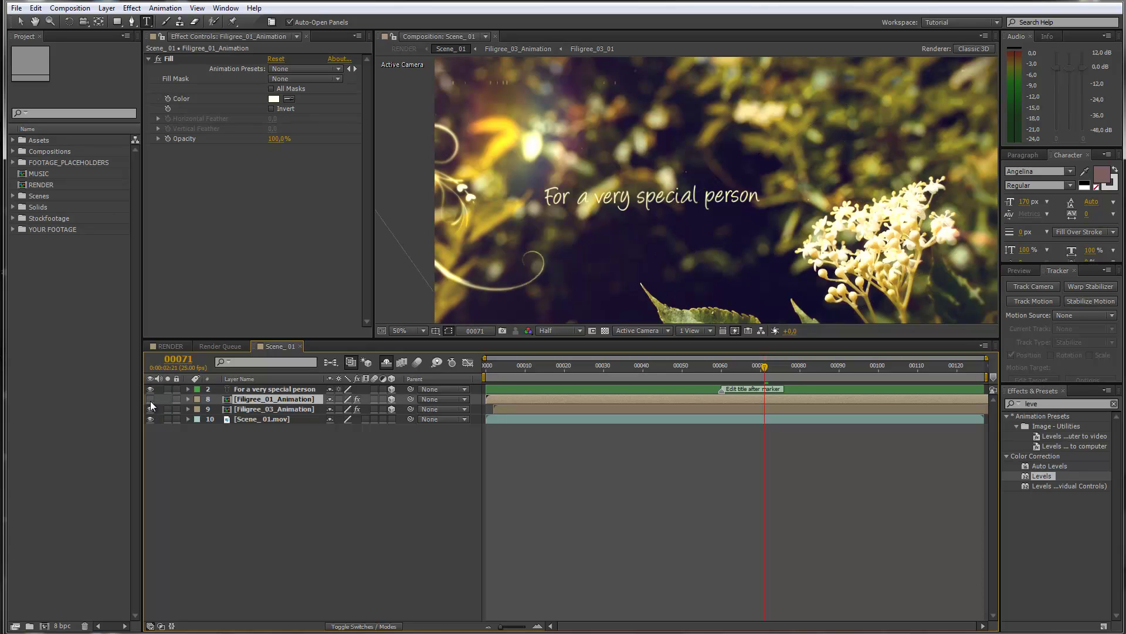
left_click(150, 399)
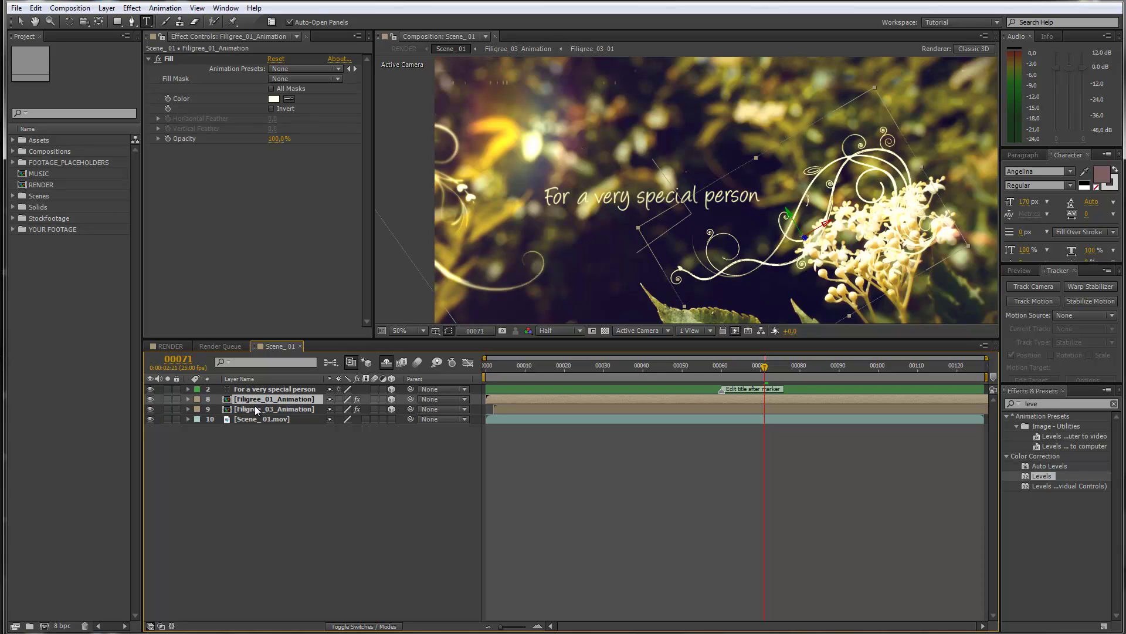
left_click(393, 364)
left_click(20, 21)
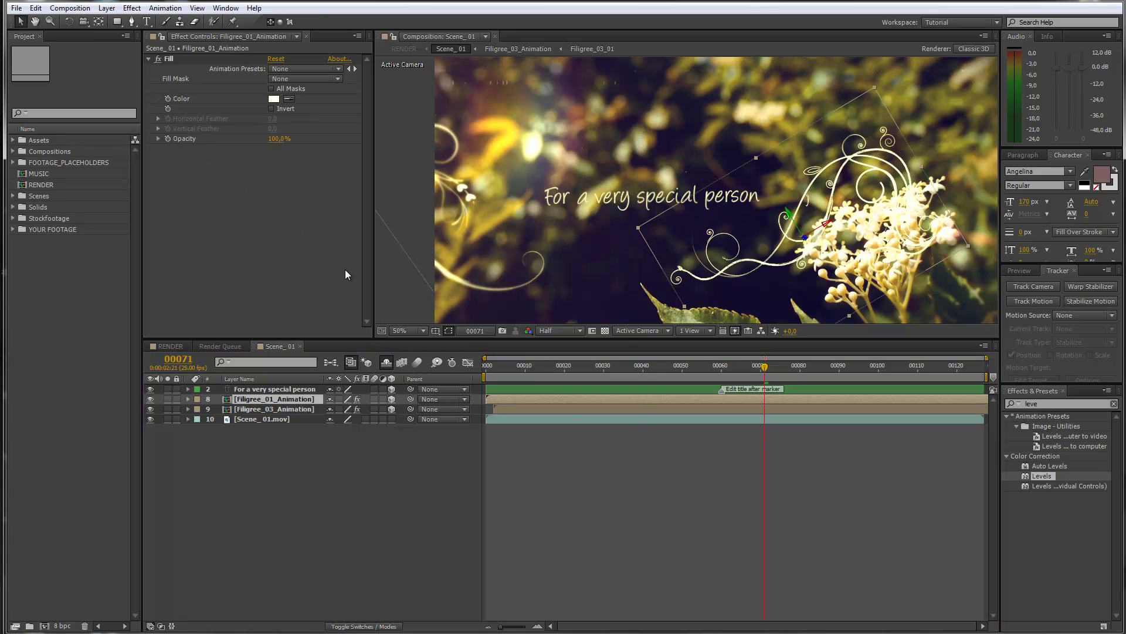
Reveal the hidden layers, compare COLOR CORRECTION off and on, and lock it visible
left_click(388, 363)
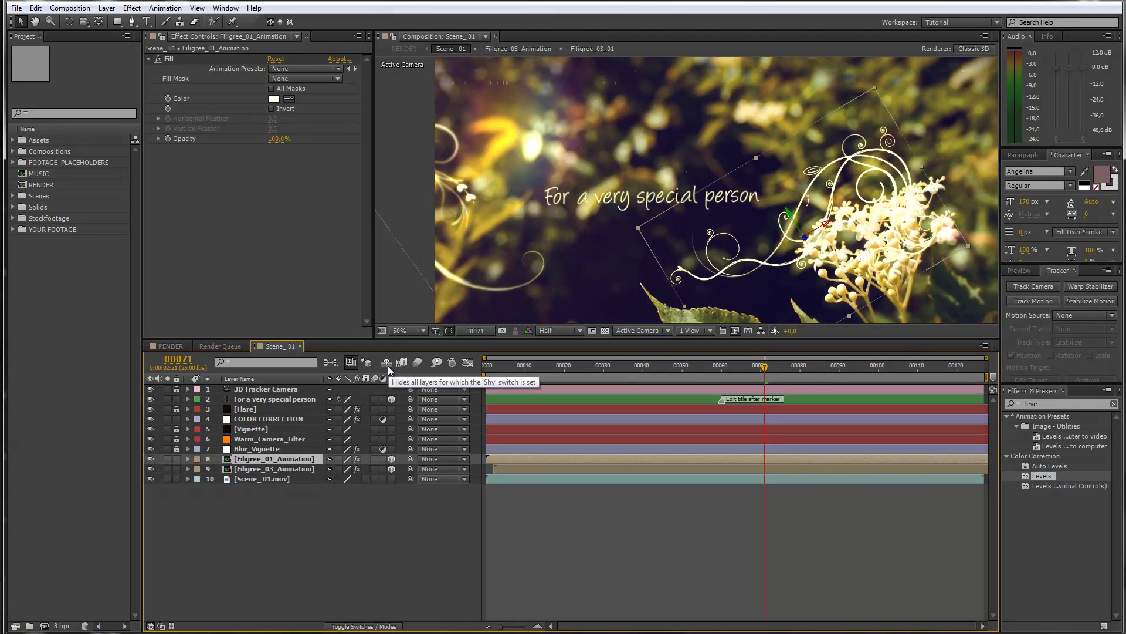
left_click(281, 418)
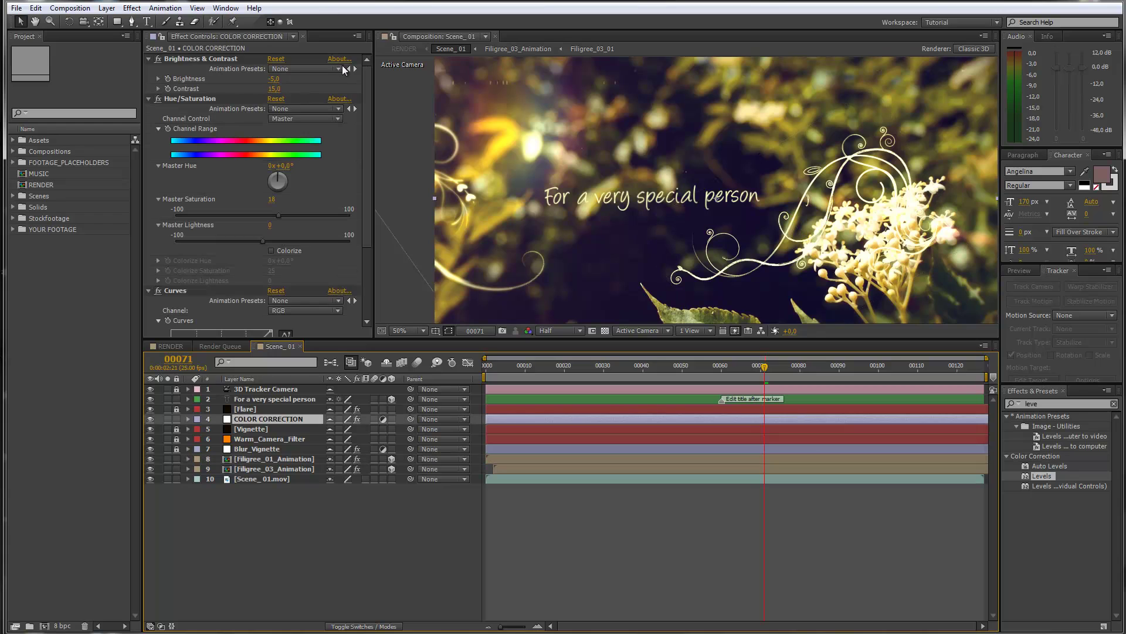
left_click(150, 419)
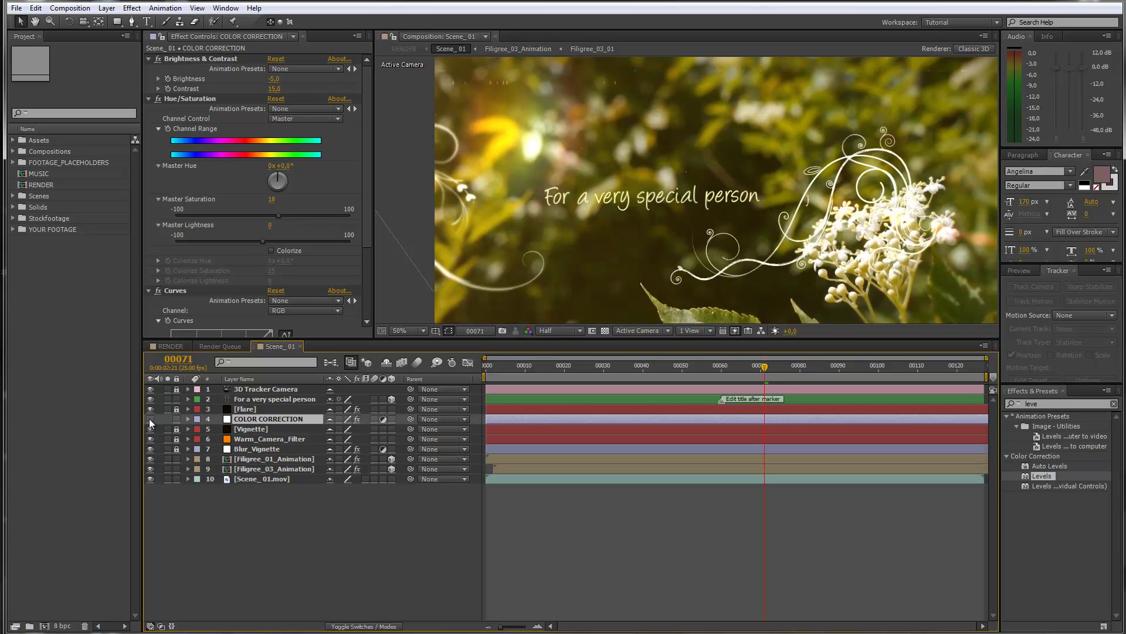
left_click(150, 419)
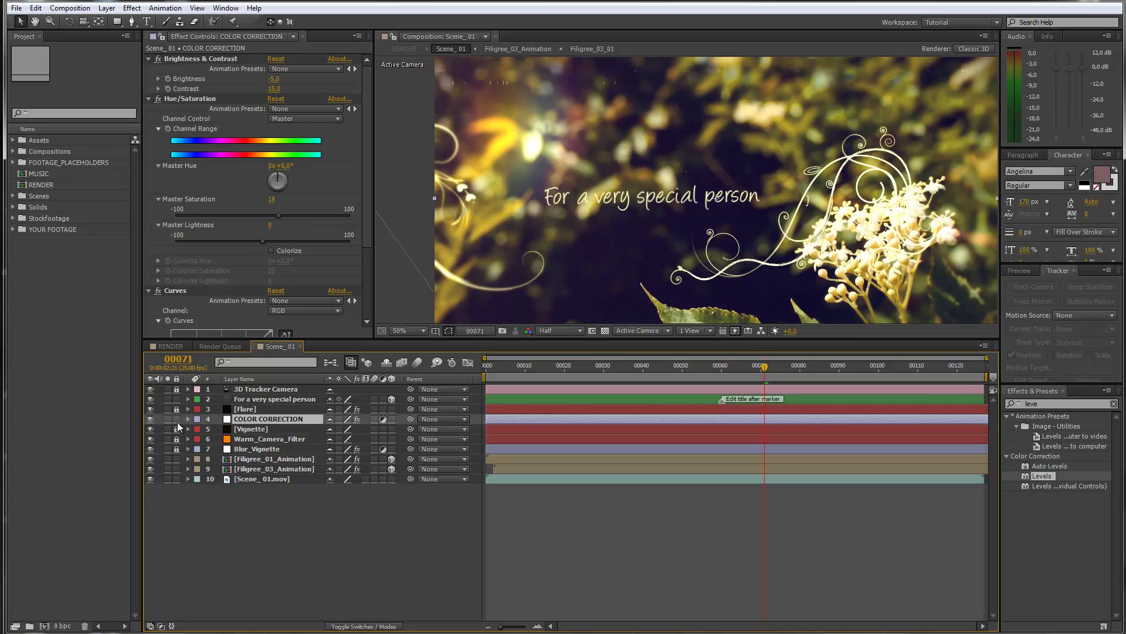
left_click(175, 420)
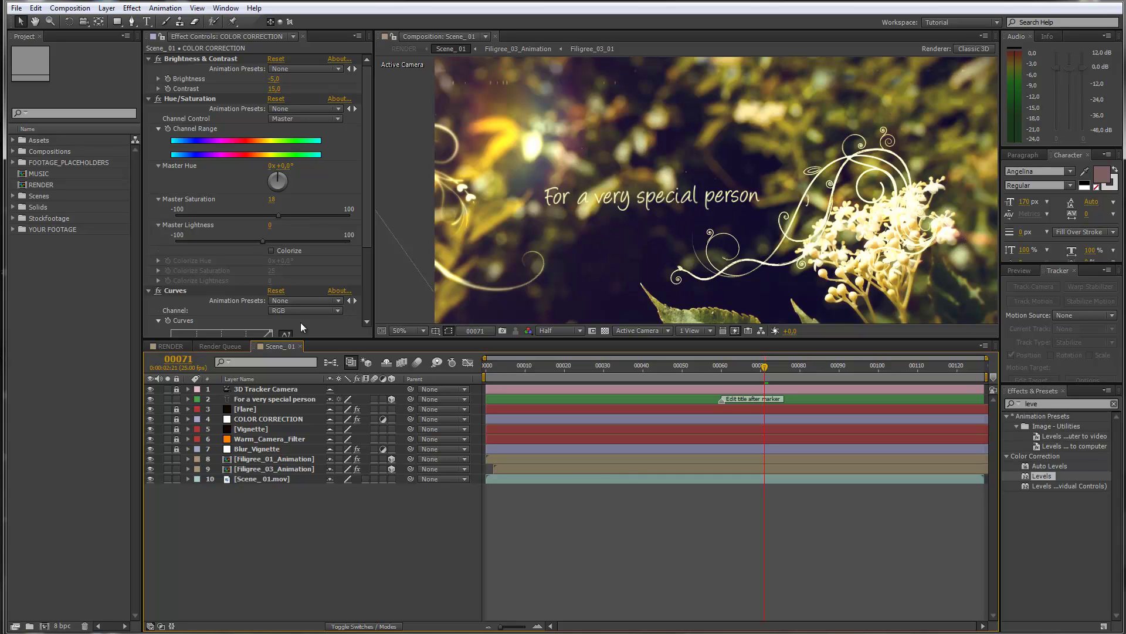
Unlock the Vignette and Flare layers and hide the Flare glow
left_click(177, 429)
left_click(177, 410)
left_click(245, 410)
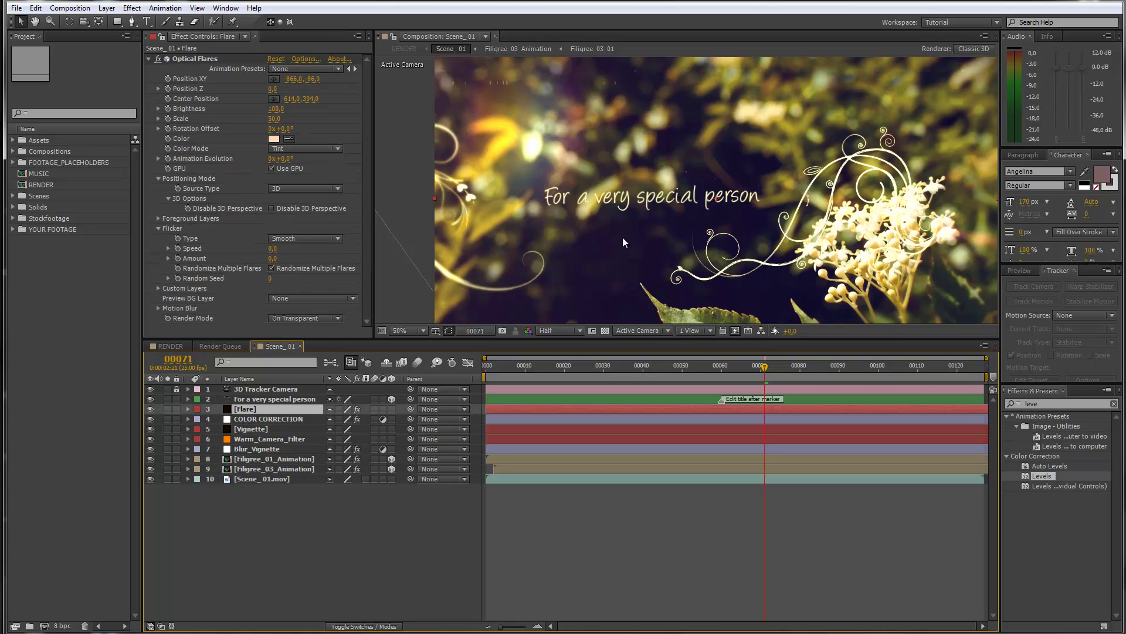
left_click(150, 410)
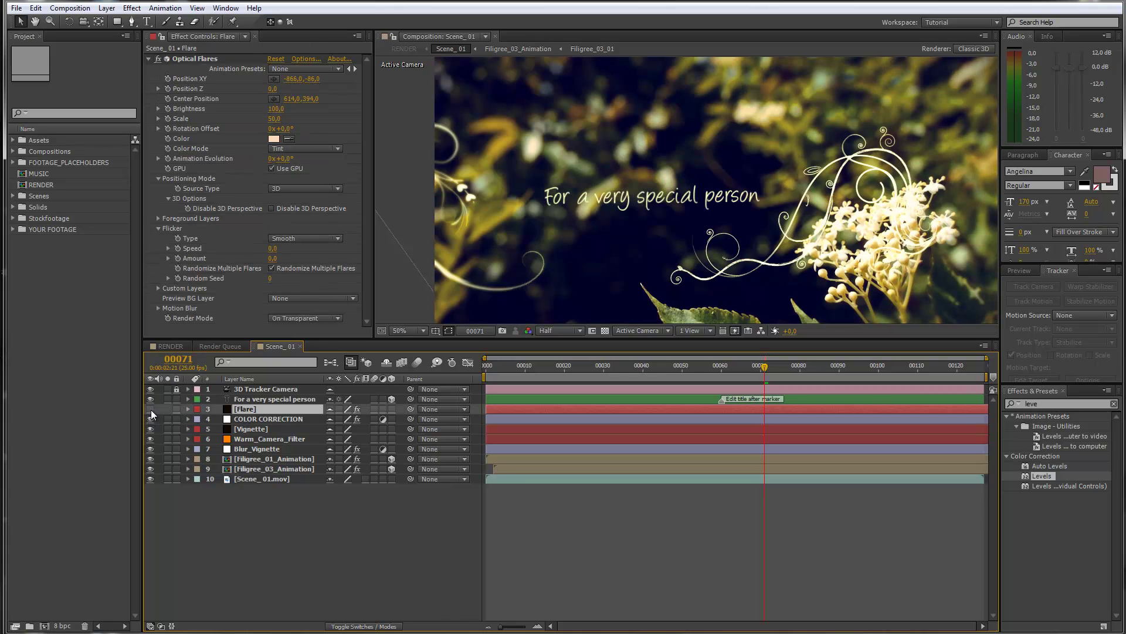
left_click(150, 409)
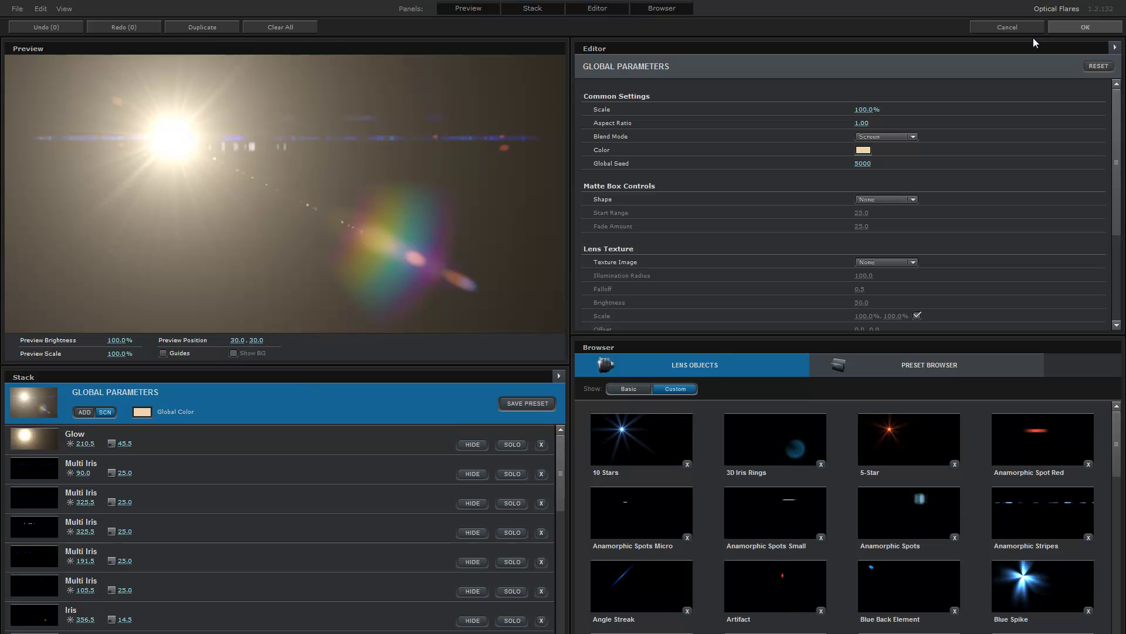
left_click(998, 31)
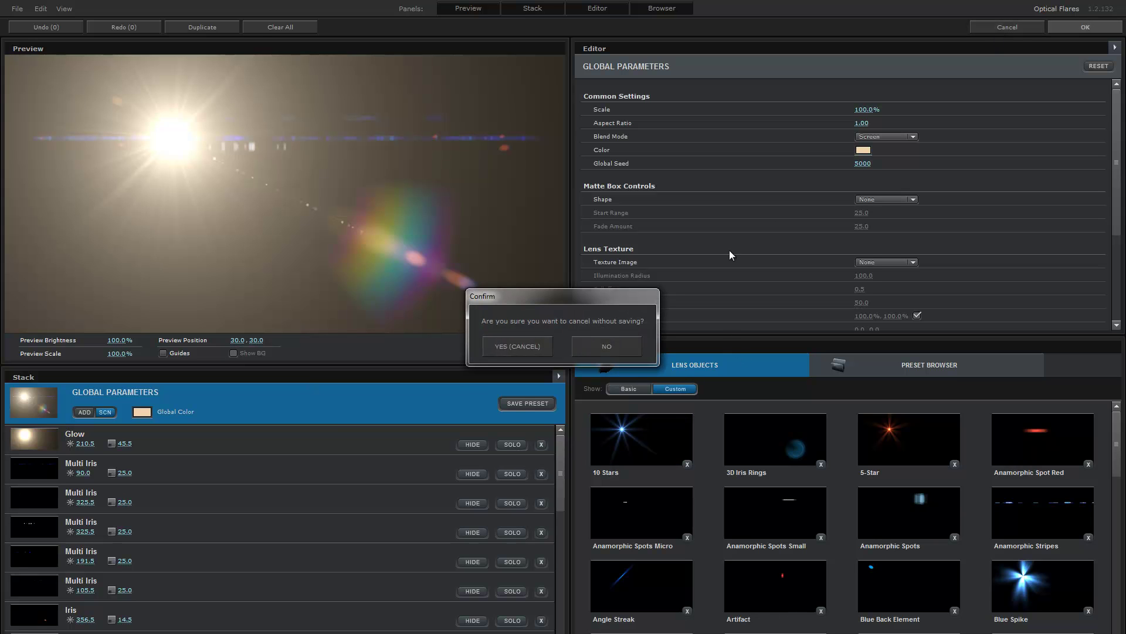
left_click(540, 346)
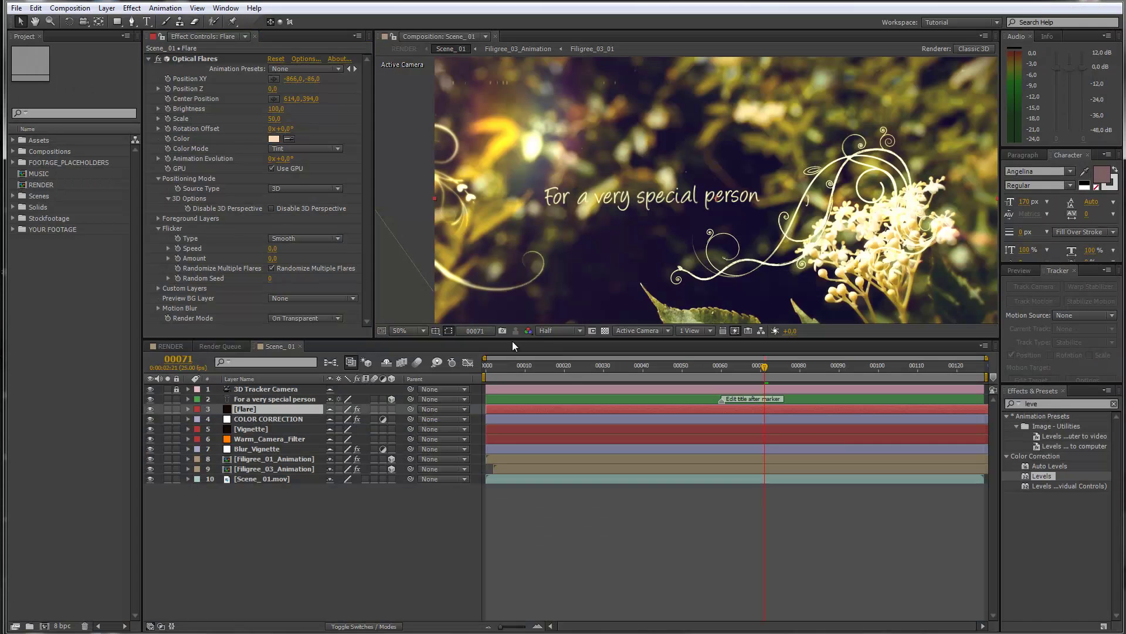
left_click(244, 430)
left_click(150, 429)
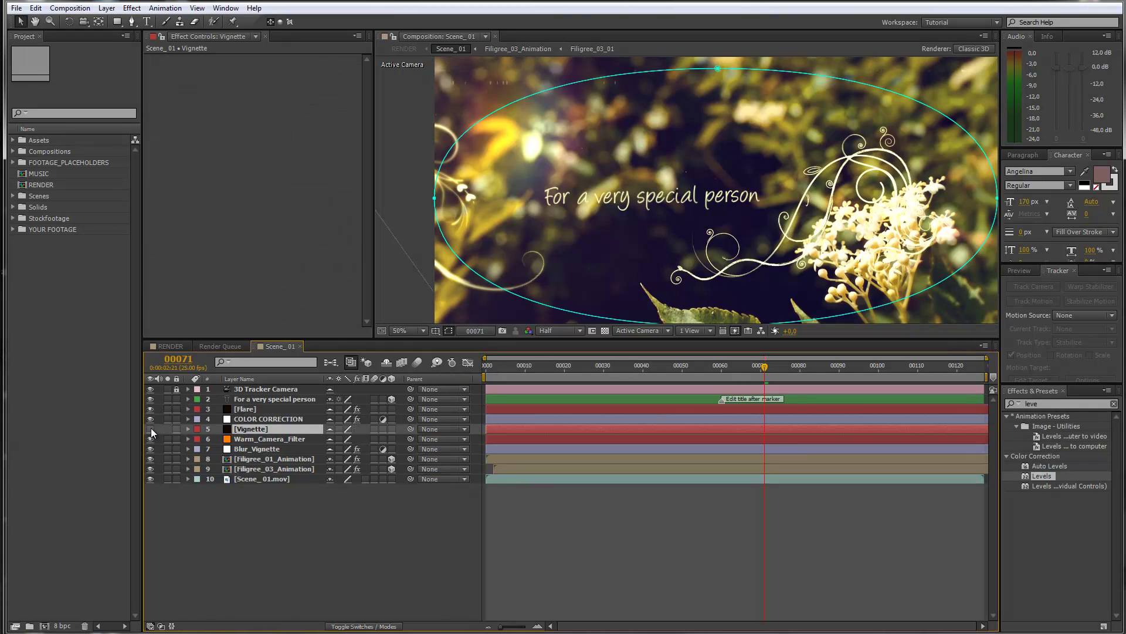
left_click(151, 429)
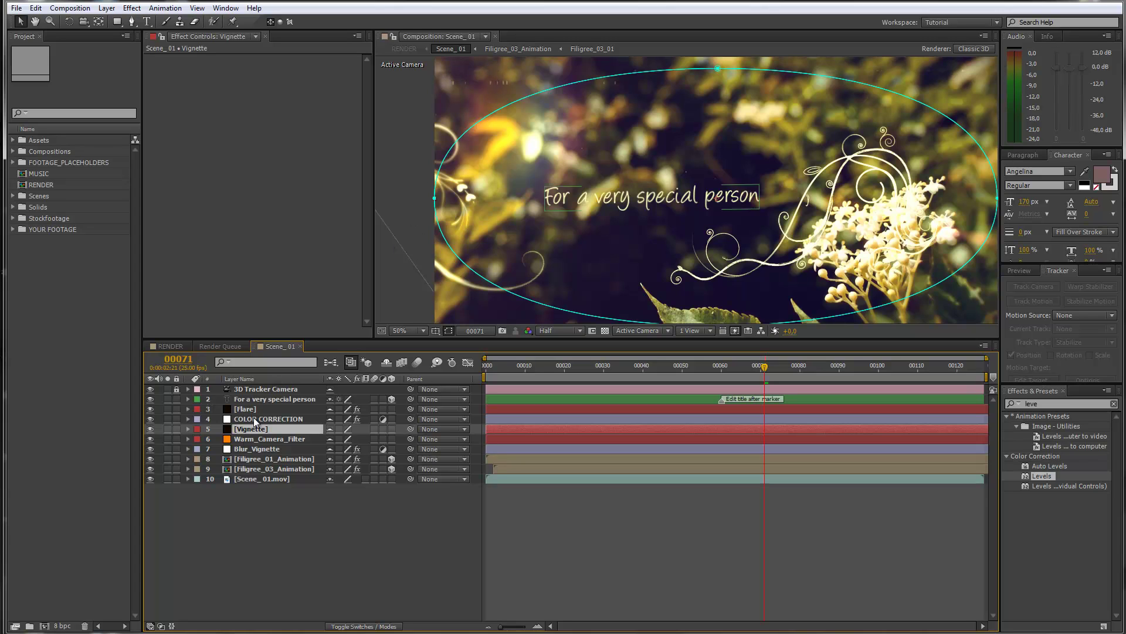
left_click(244, 440)
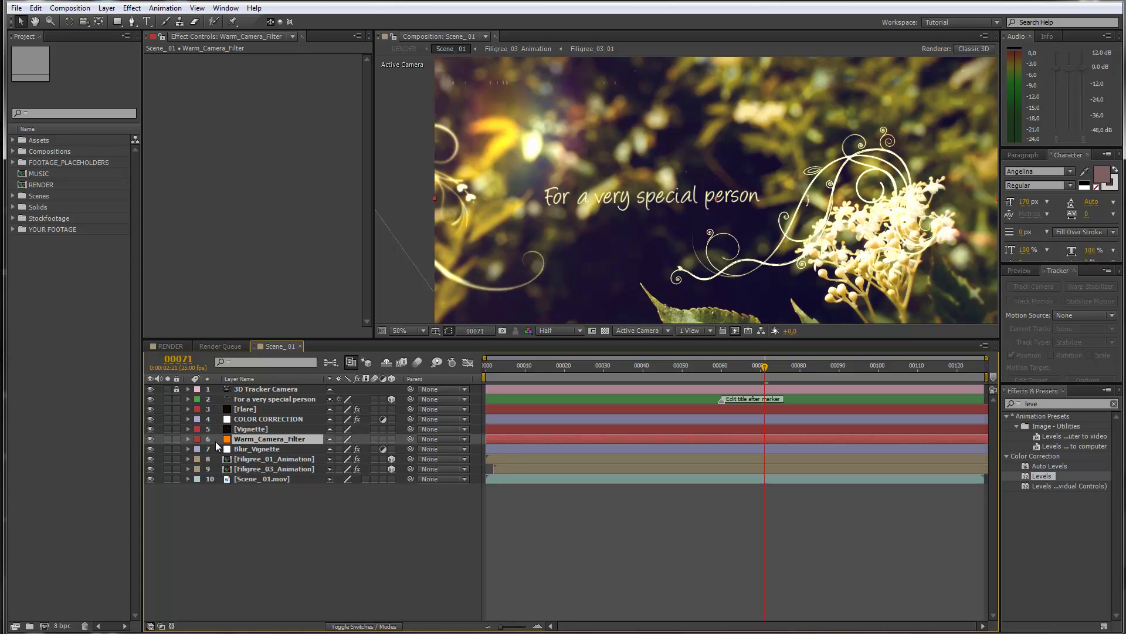
left_click(150, 439)
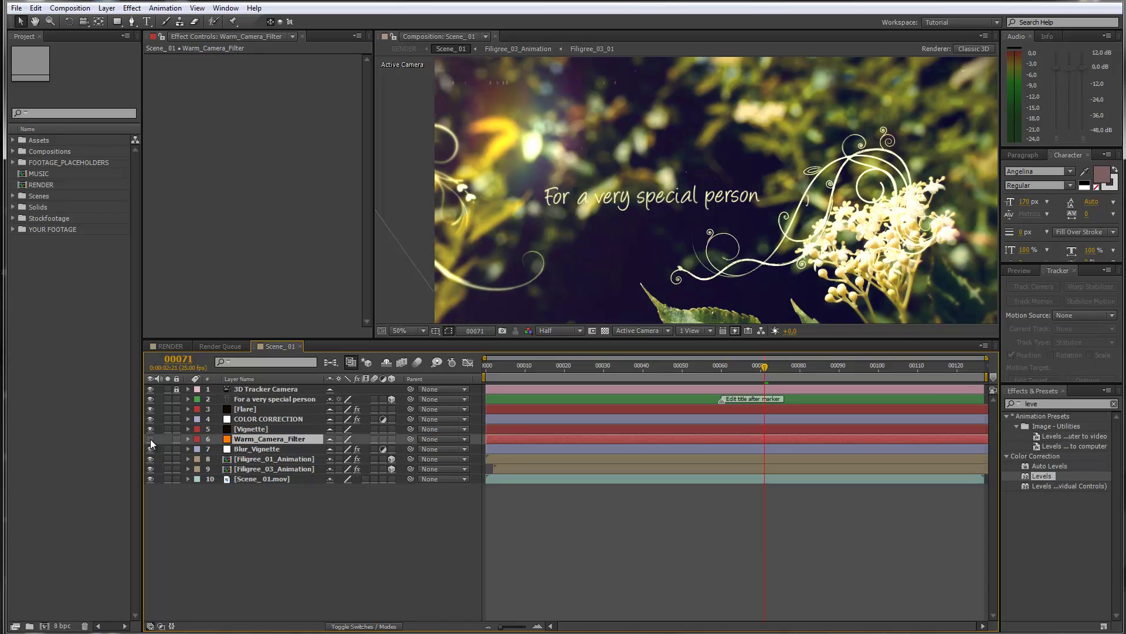
left_click(150, 438)
left_click(208, 450)
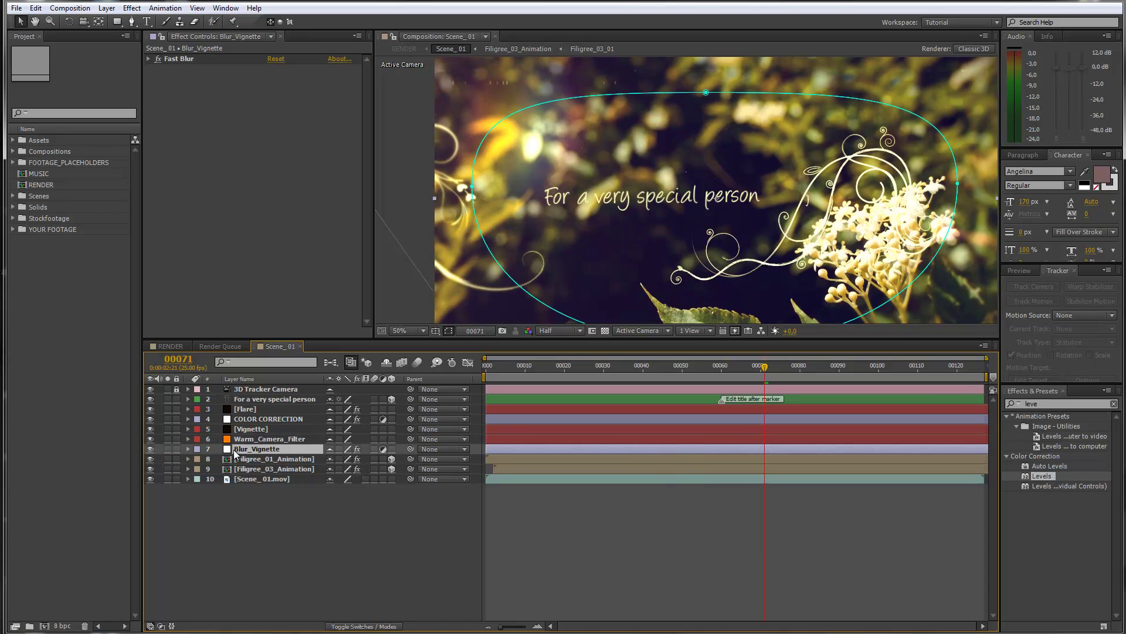
left_click(150, 448)
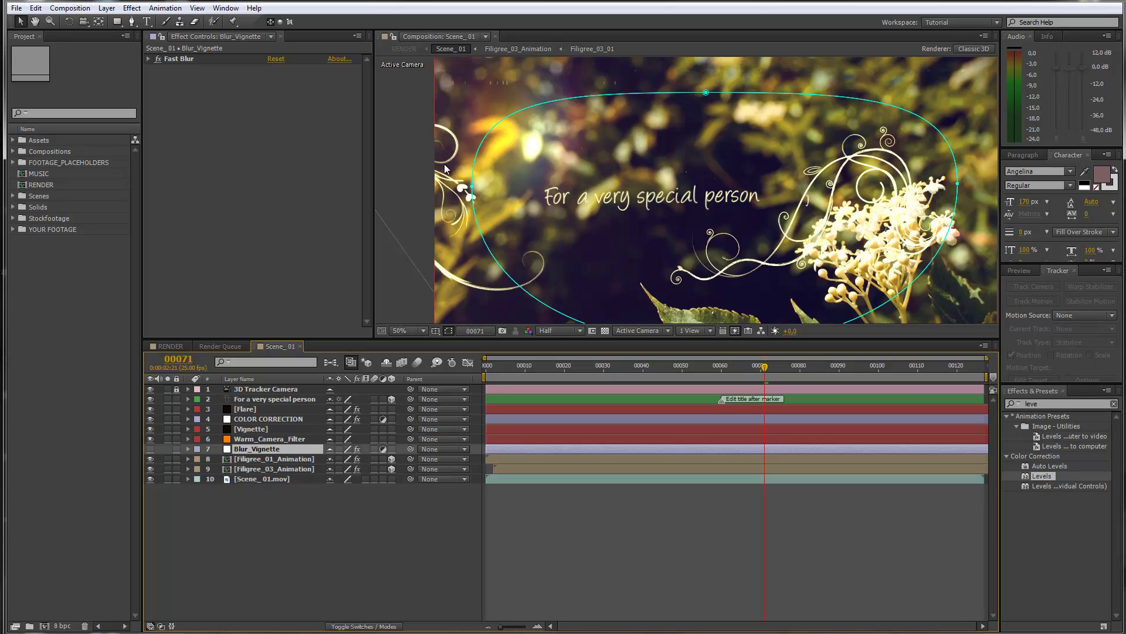
left_click(151, 448)
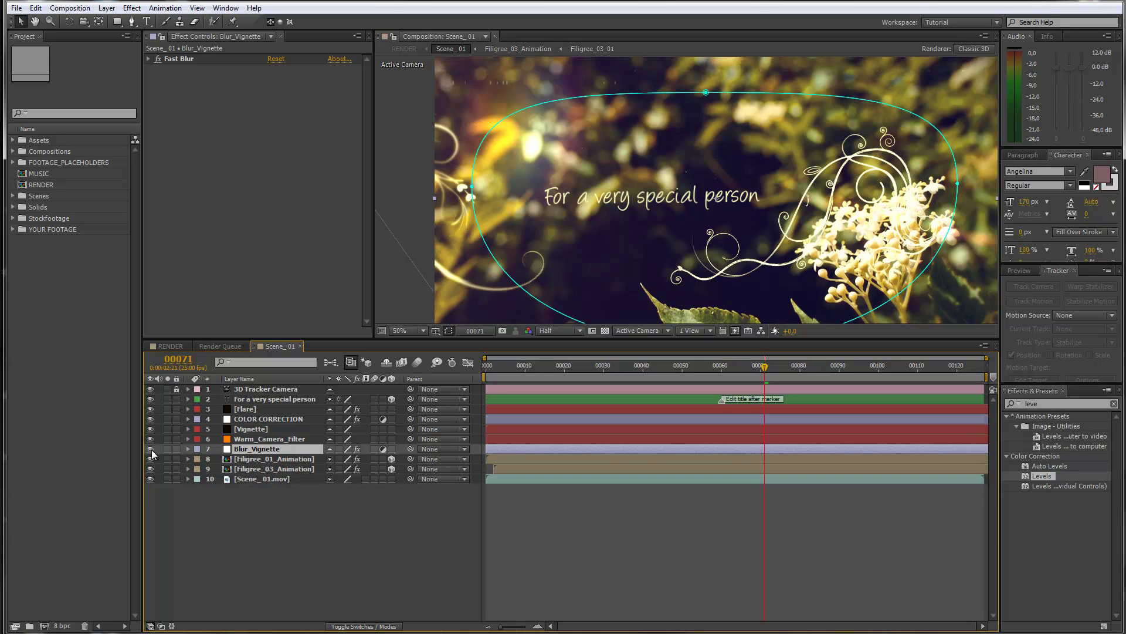
left_click(252, 419)
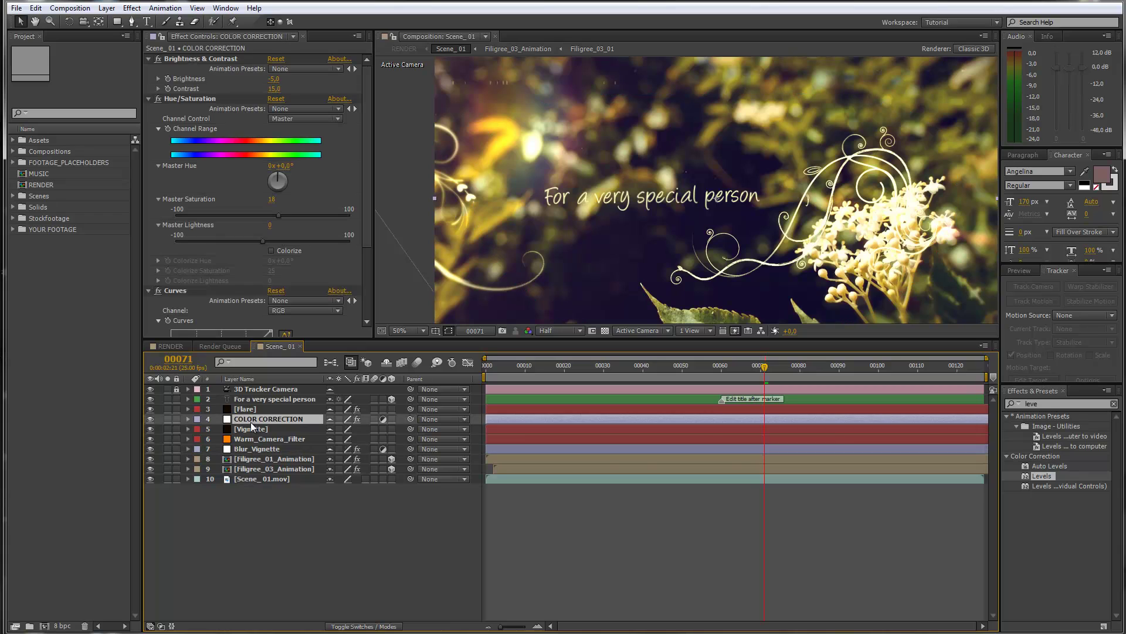
scroll(276, 183, "down", 4)
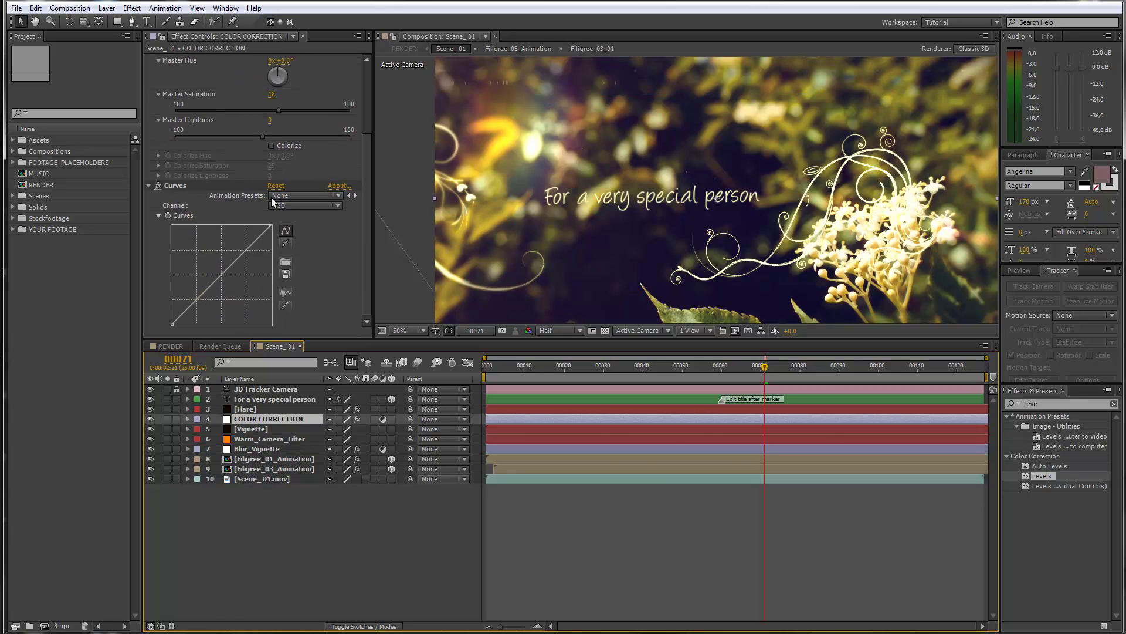
left_click(289, 209)
left_click(298, 231)
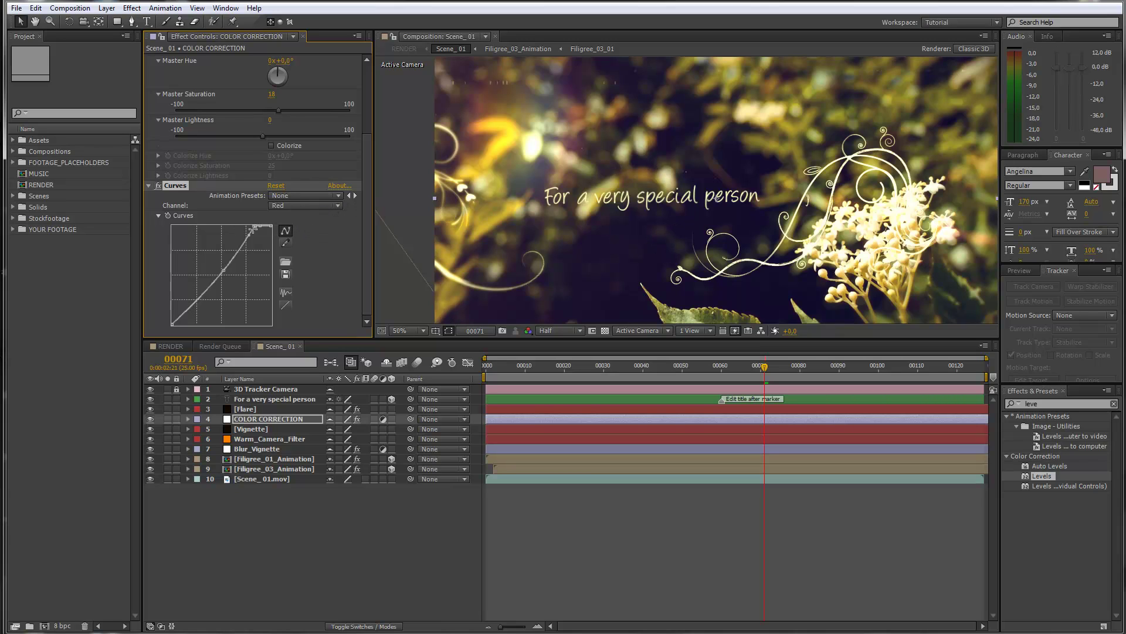
left_click(290, 208)
left_click(298, 242)
left_click(287, 207)
left_click(295, 258)
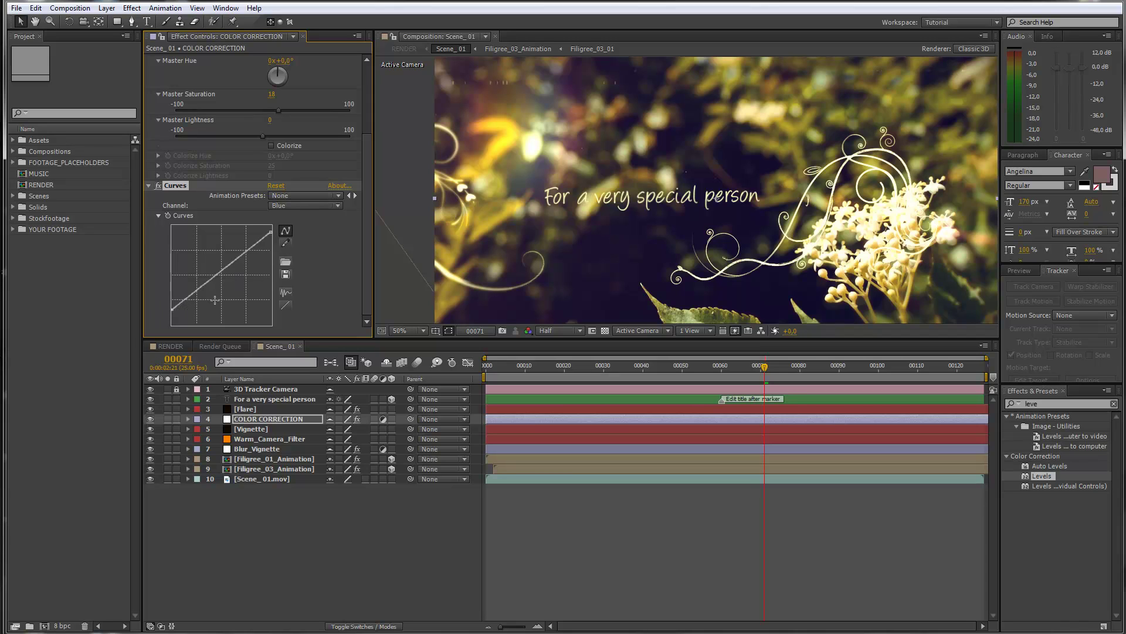
scroll(246, 185, "up", 3)
scroll(258, 171, "up", 3)
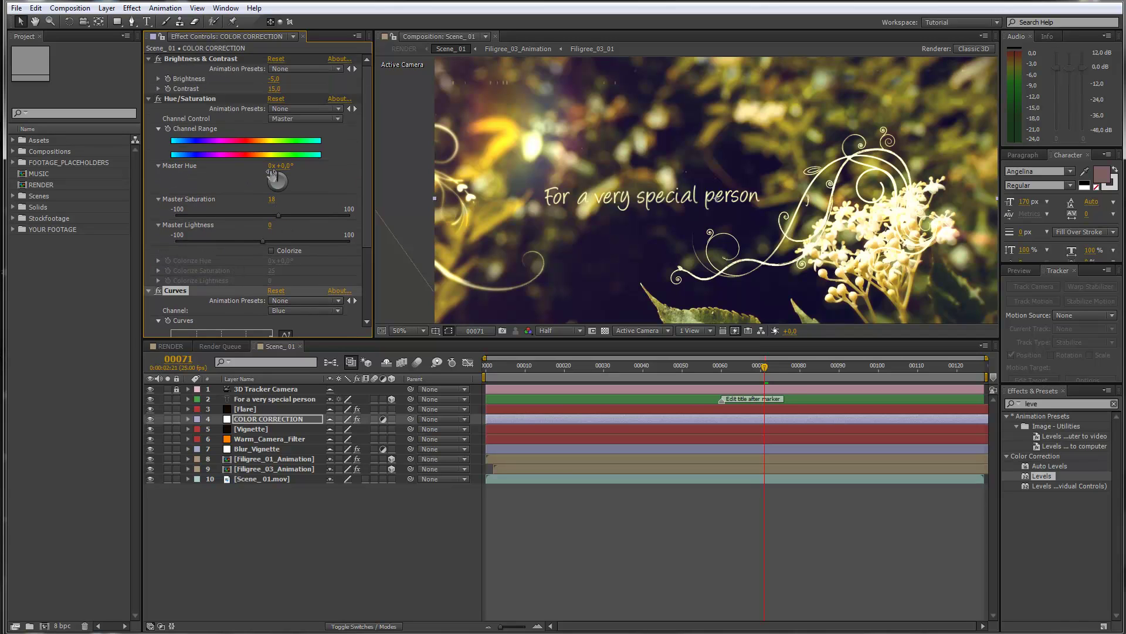
scroll(279, 212, "down", 3)
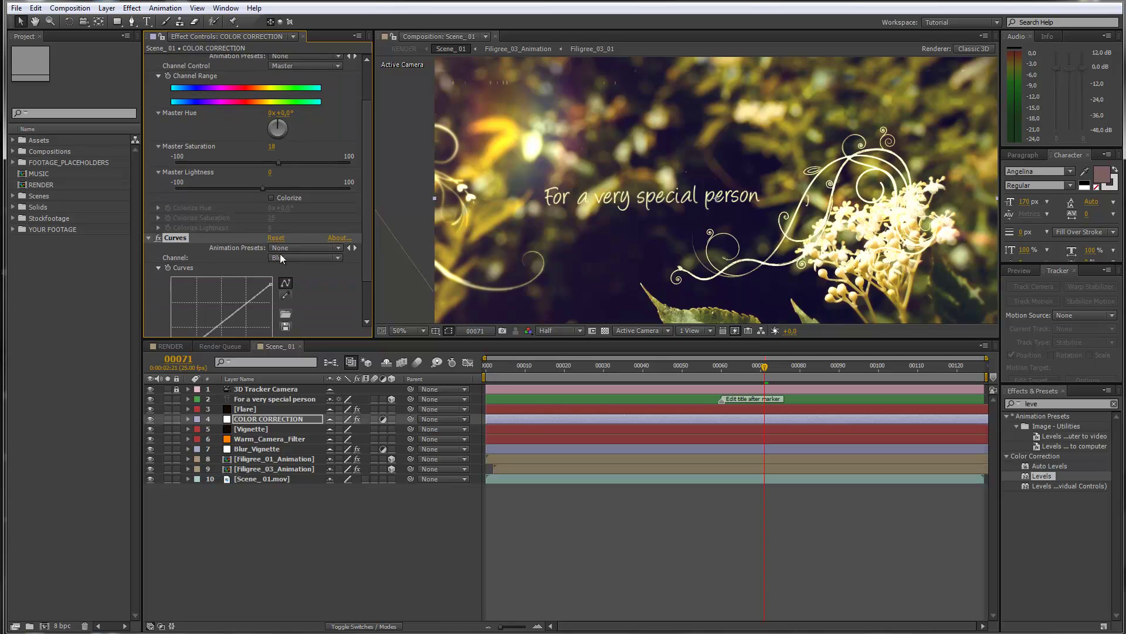
scroll(264, 252, "down", 2)
left_click(316, 231)
left_click(299, 244)
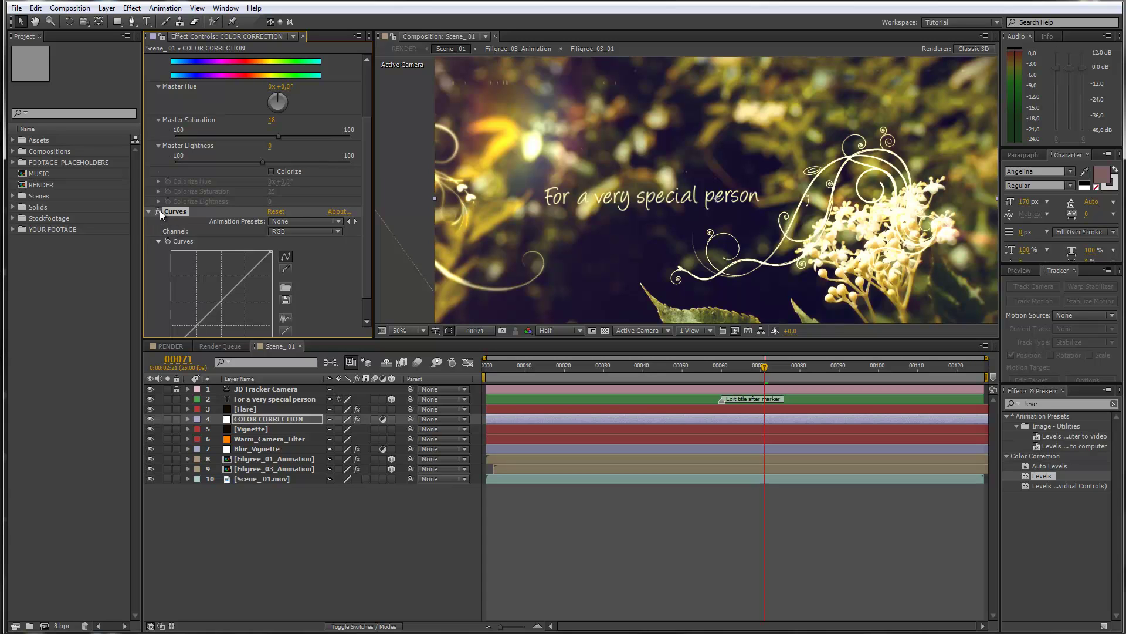
scroll(160, 210, "up", 3)
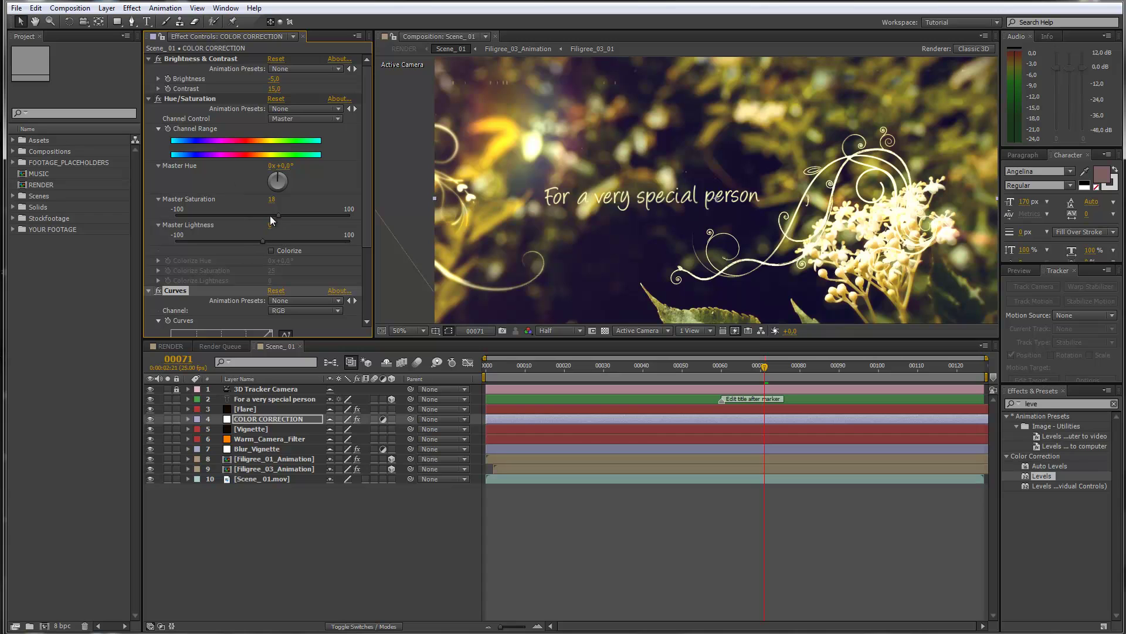
left_click_drag(240, 216, 222, 216)
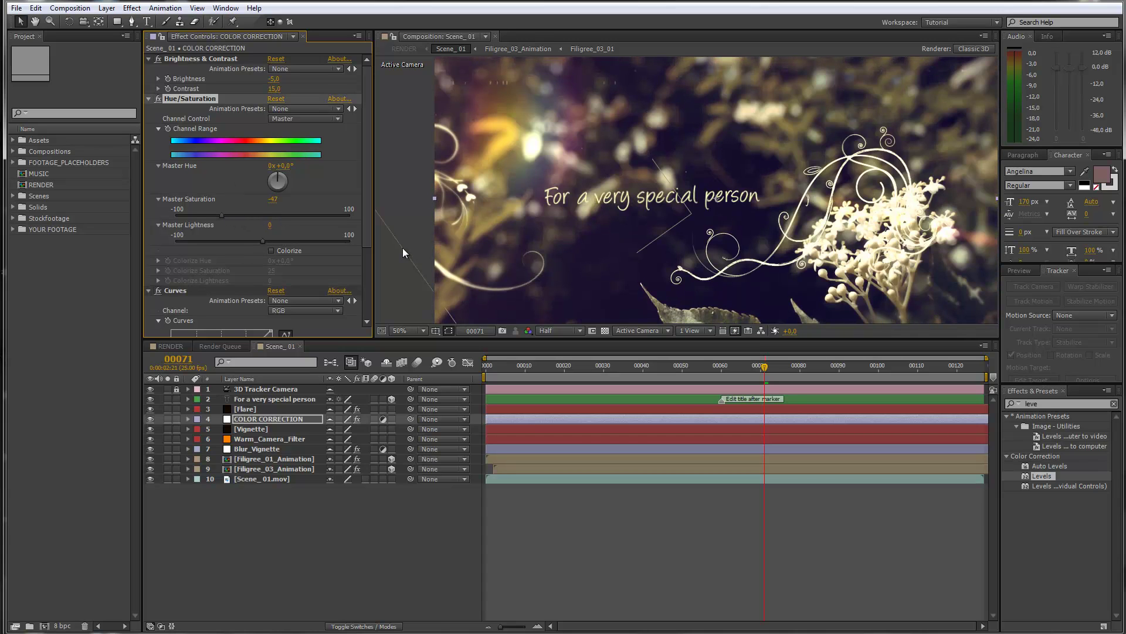
key("ctrl+z")
key("ctrl+z")
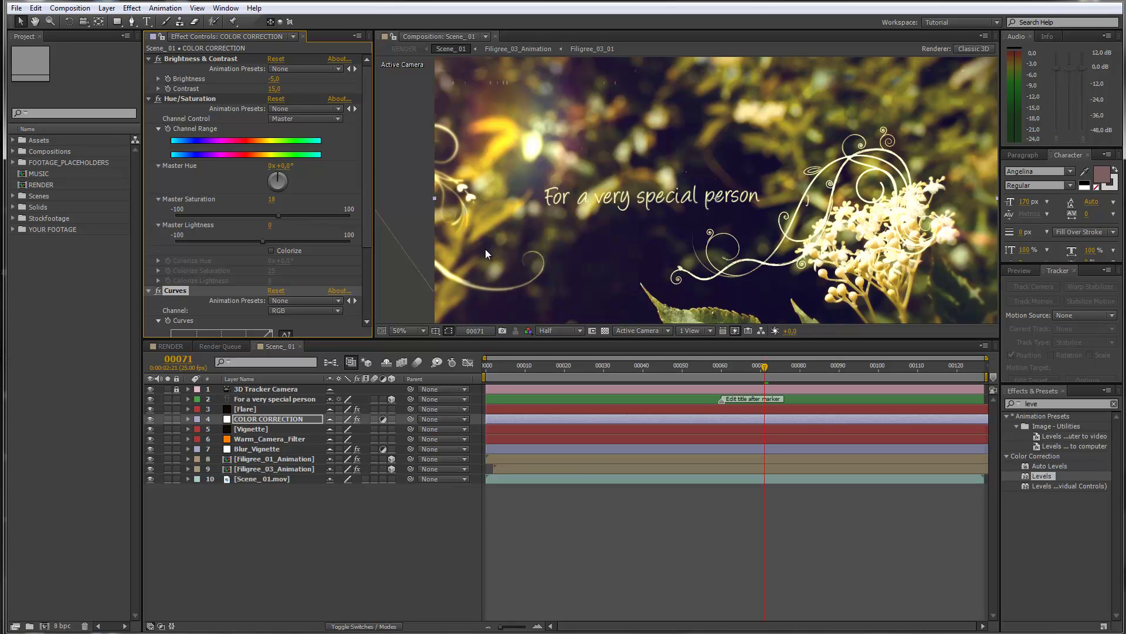
left_click(149, 100)
Collapse and expand the Curves, Brightness & Contrast and Hue/Saturation effect settings
left_click(149, 108)
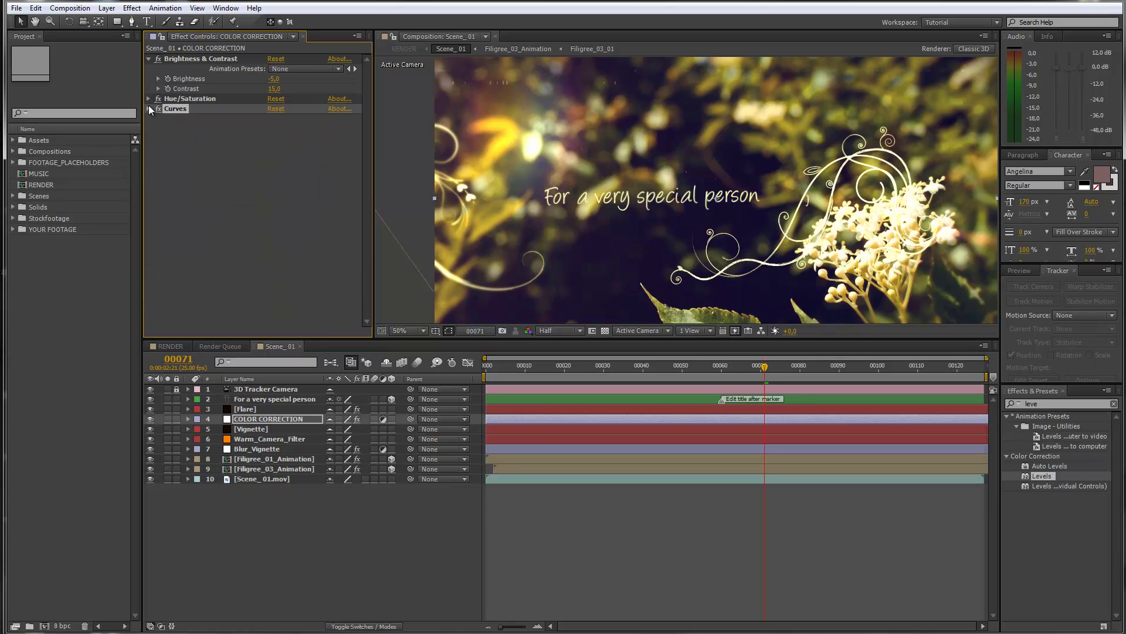
left_click(149, 58)
left_click(148, 59)
left_click(149, 99)
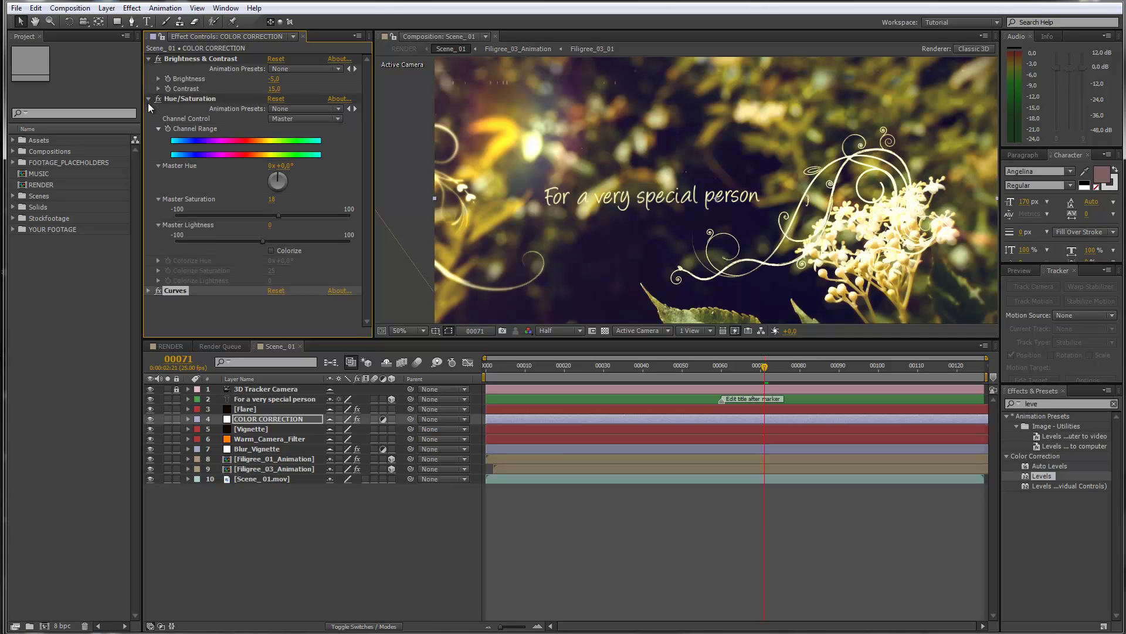
left_click(149, 290)
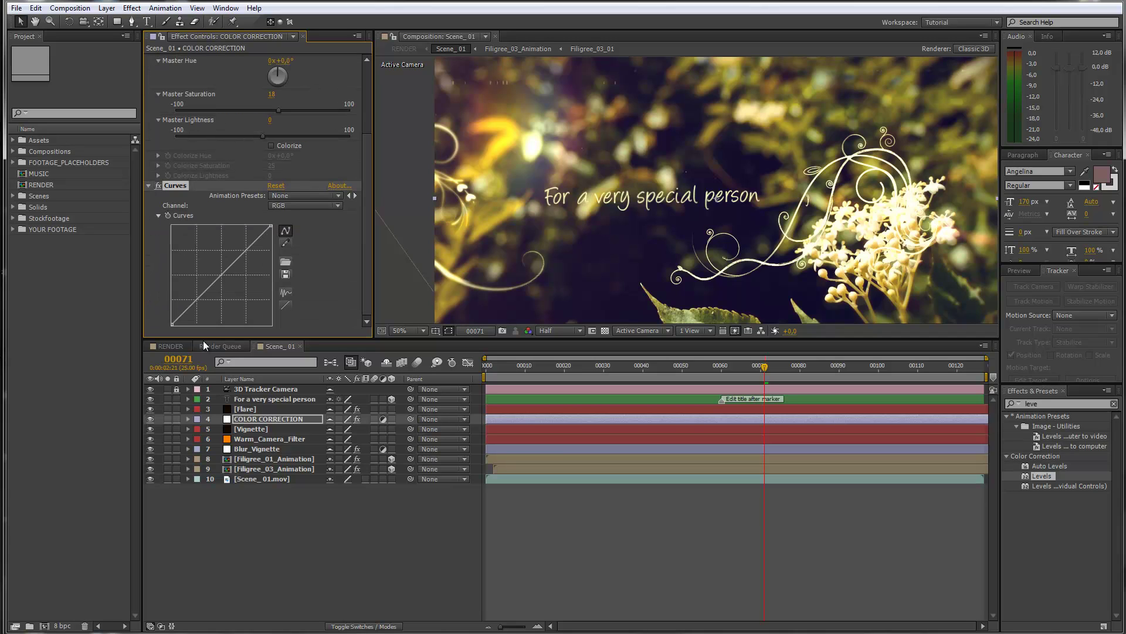
Lock the Flare, COLOR CORRECTION and Blur_Vignette layers, then hide shy layers
left_click(176, 409)
left_click(176, 419)
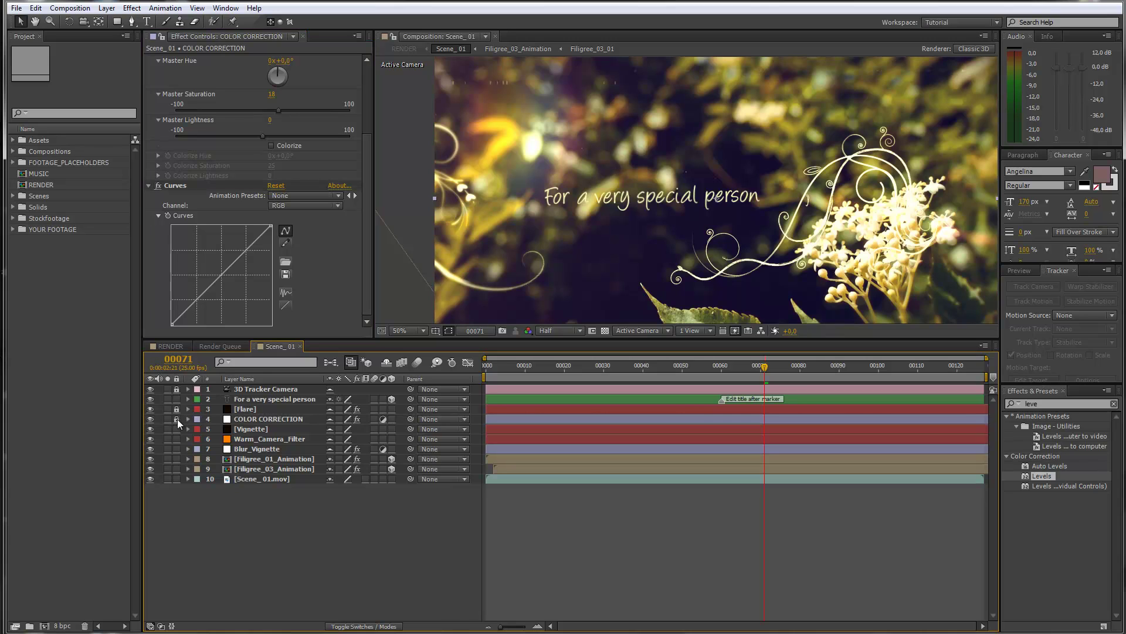
left_click(176, 449)
left_click(385, 363)
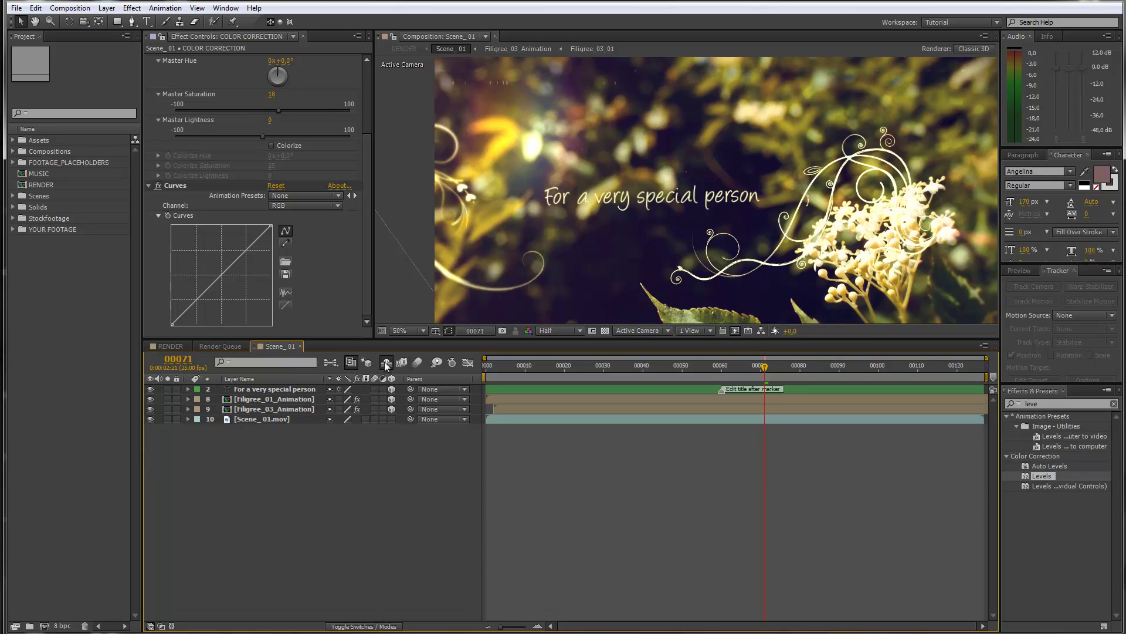
Open Scene_02 from the RENDER timeline, inspect its layers at frame 00065, and select FOOTAGE_01
left_click(299, 346)
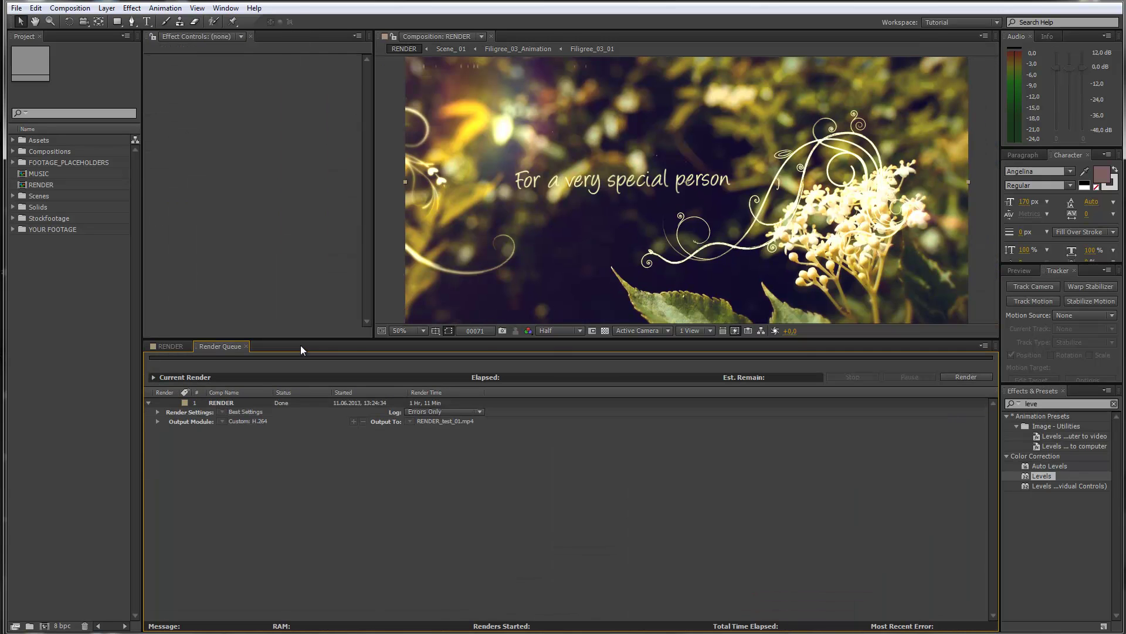
left_click(183, 345)
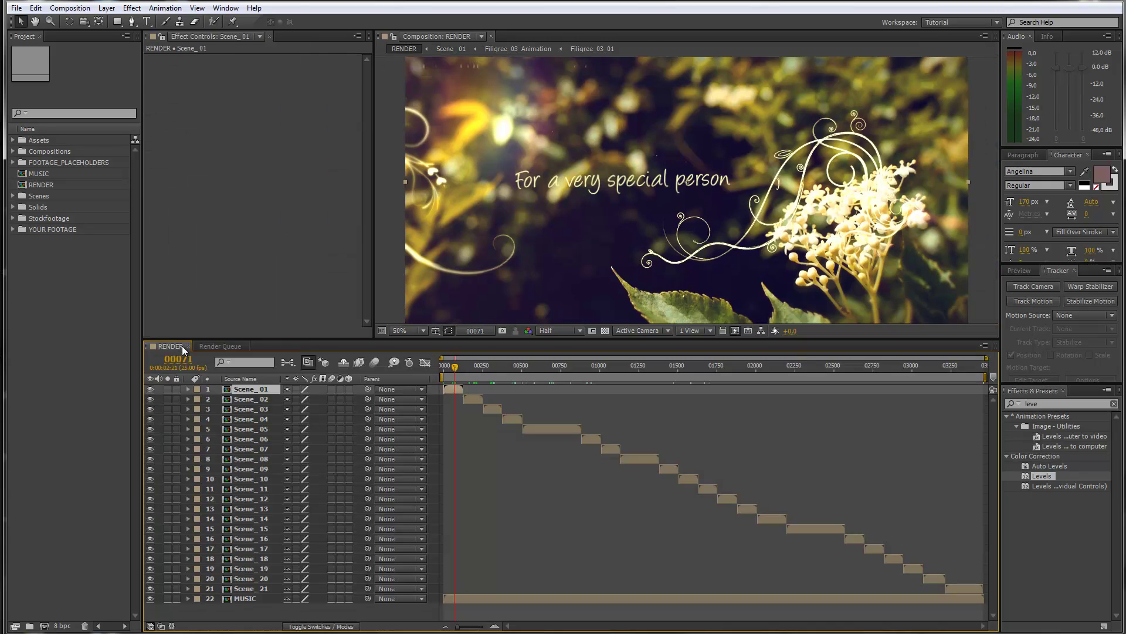
left_click(473, 368)
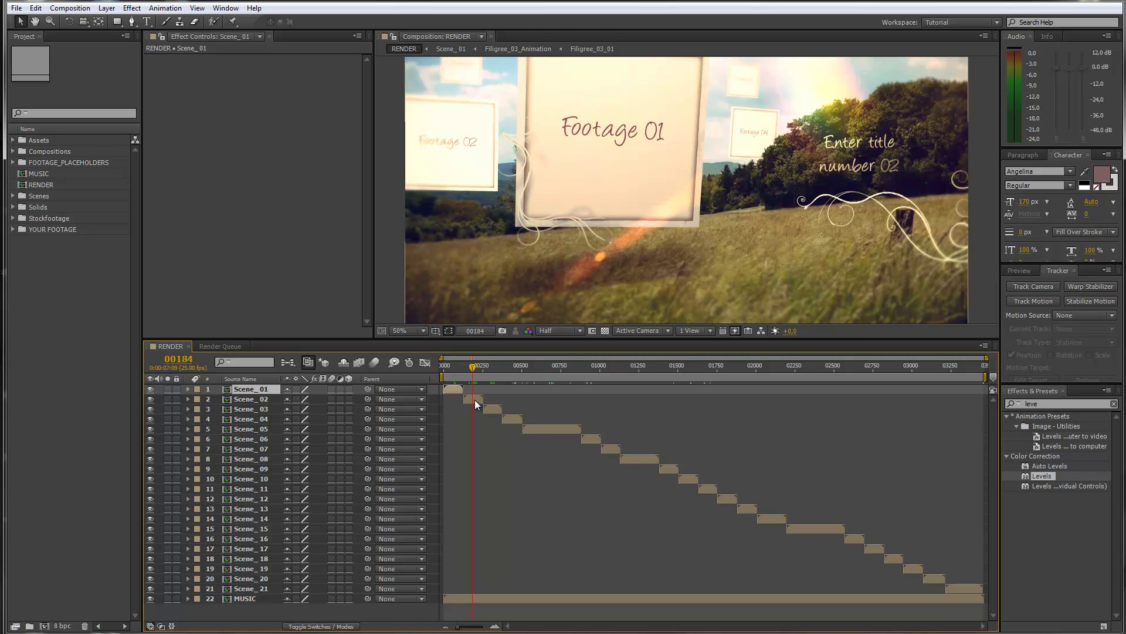
double_click(474, 399)
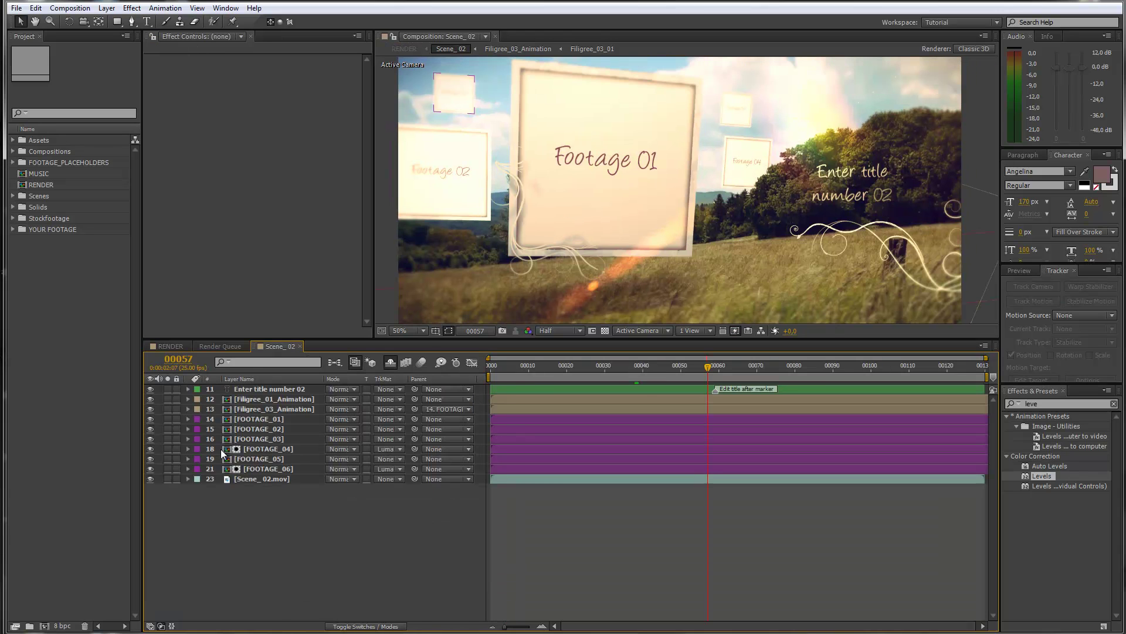
left_click(280, 420)
left_click(277, 430)
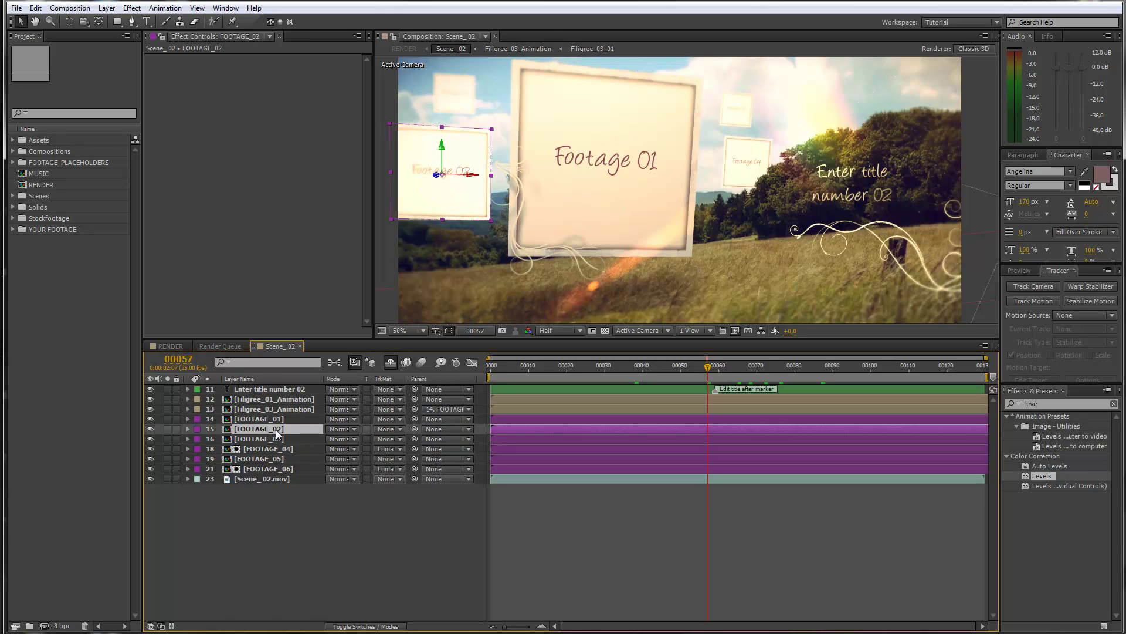
left_click(276, 388)
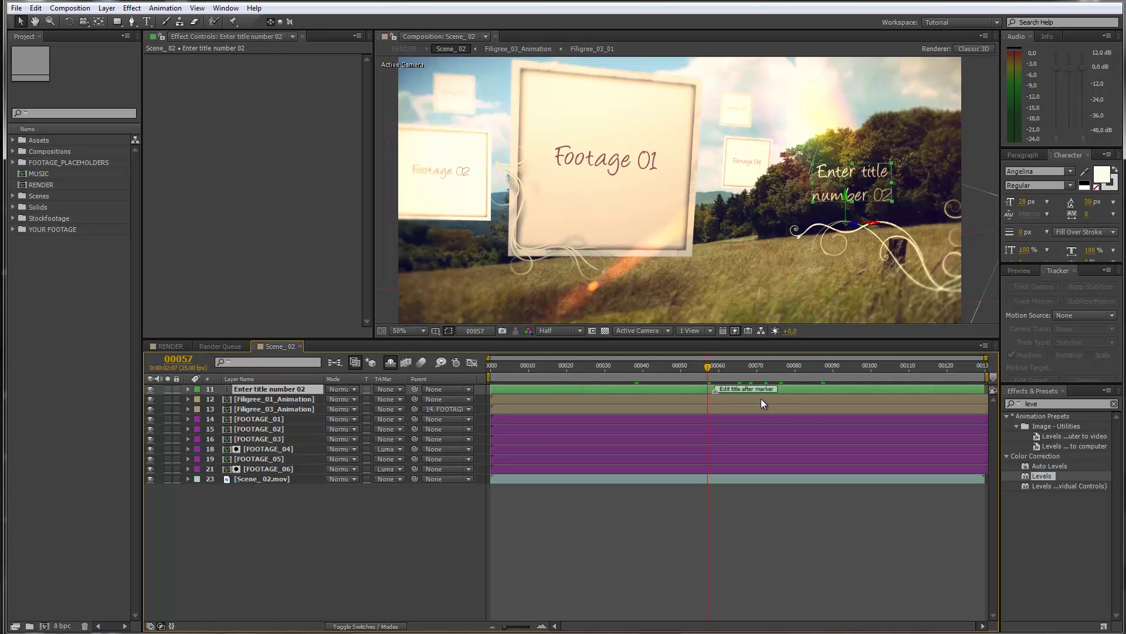
left_click(737, 368)
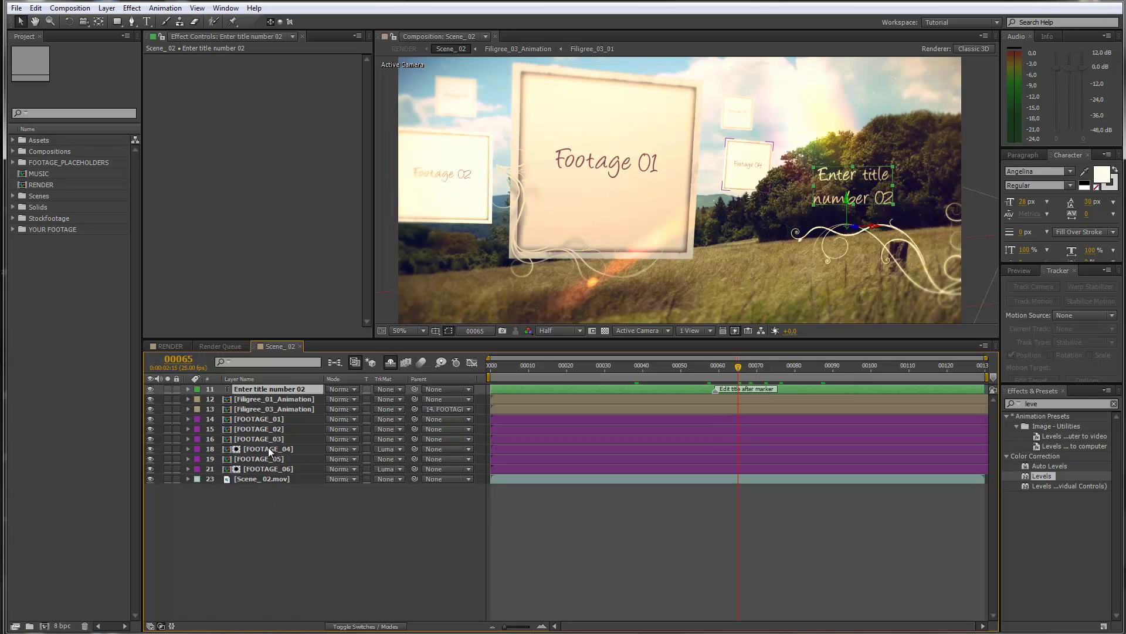
left_click(264, 420)
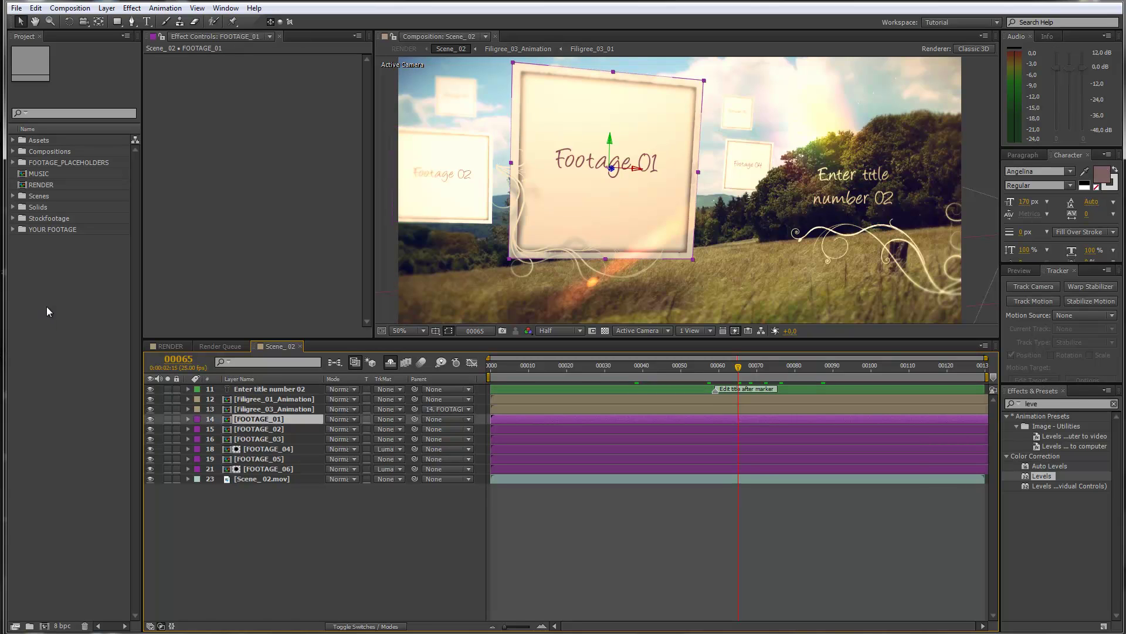
Import the photo P1010431.JPG into the project via File > Import > File
left_click(16, 8)
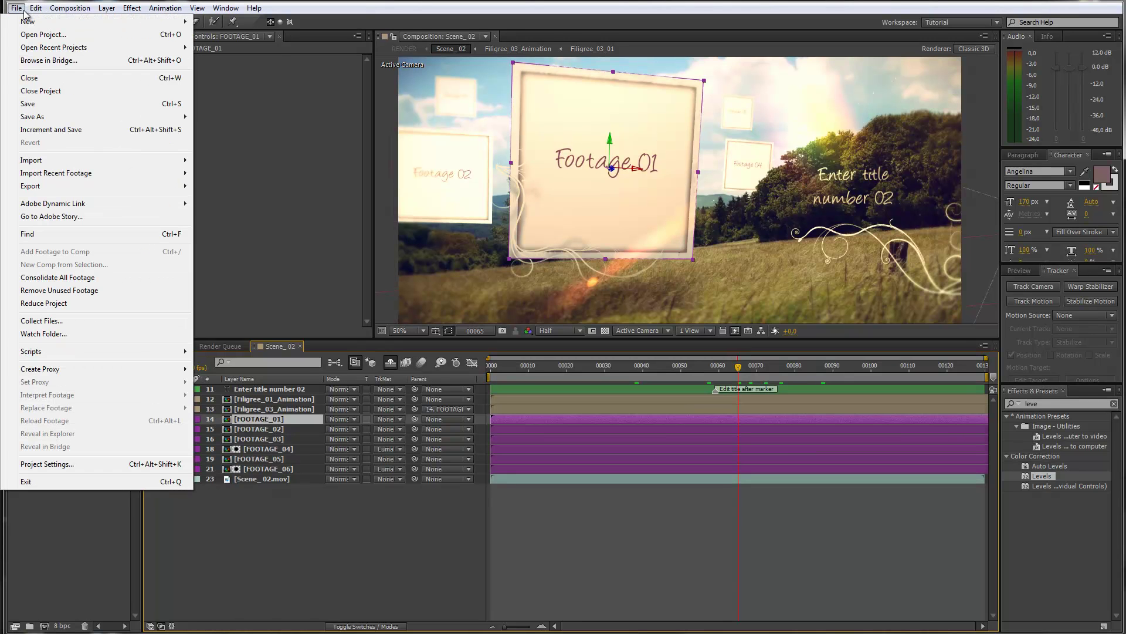
mouse_move(35, 161)
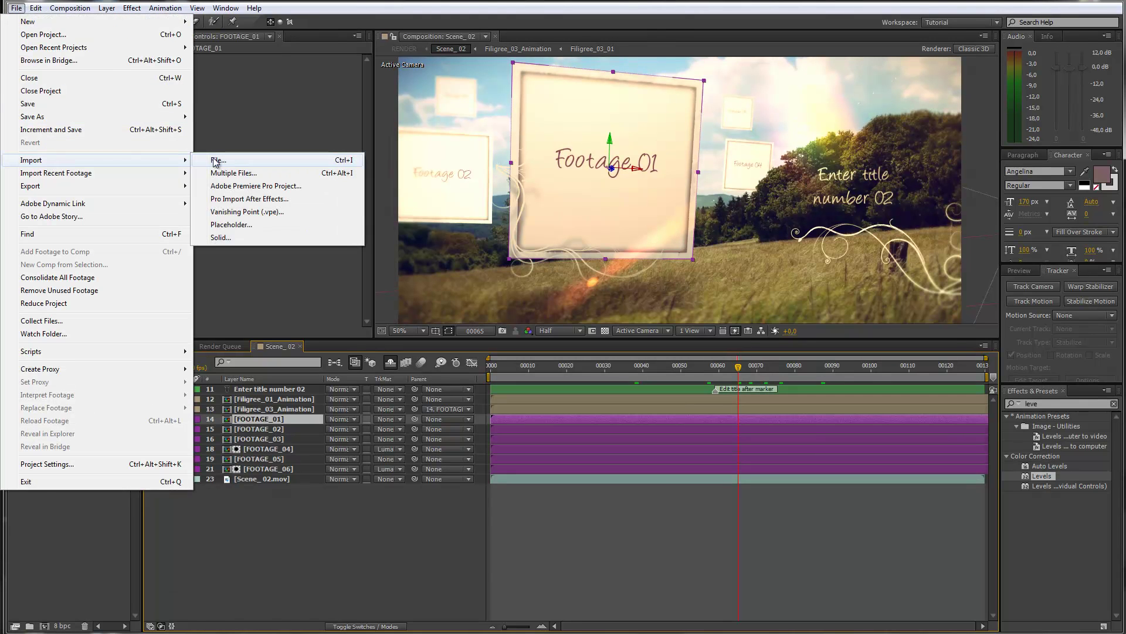
left_click(213, 157)
left_click(40, 189)
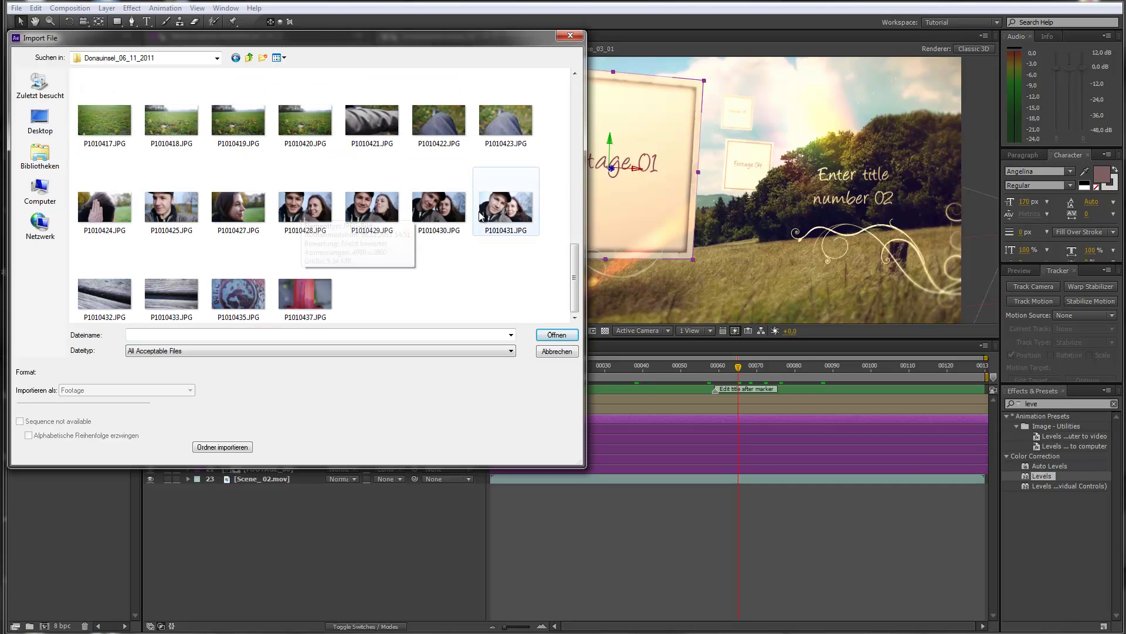
left_click(494, 217)
left_click(556, 335)
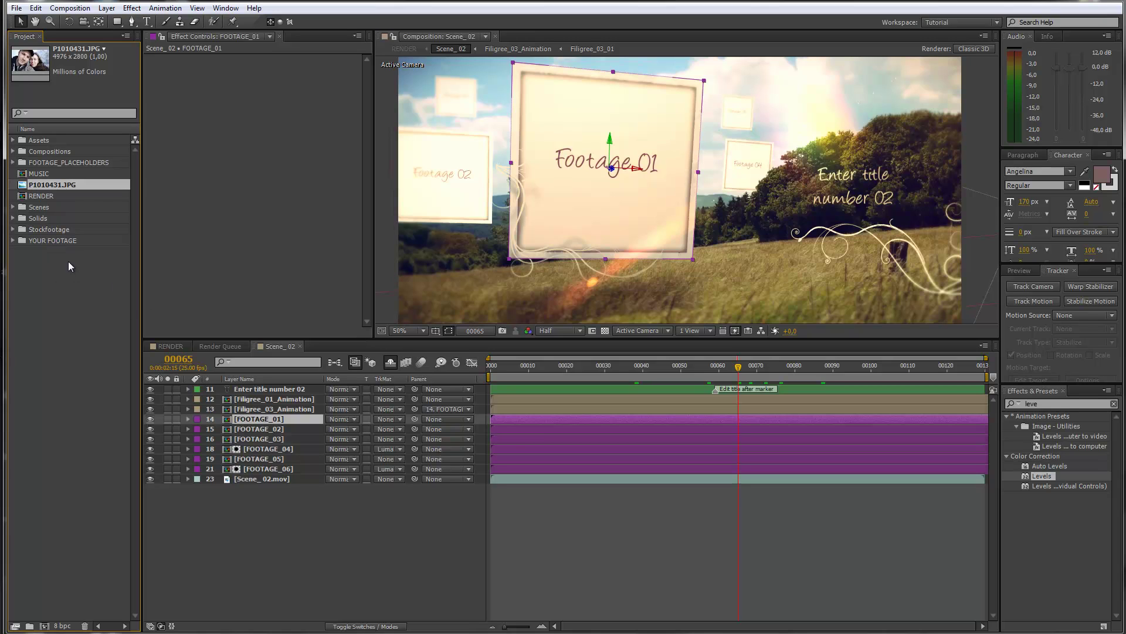
Move P1010431.JPG into the YOUR FOOTAGE folder
left_click(32, 241)
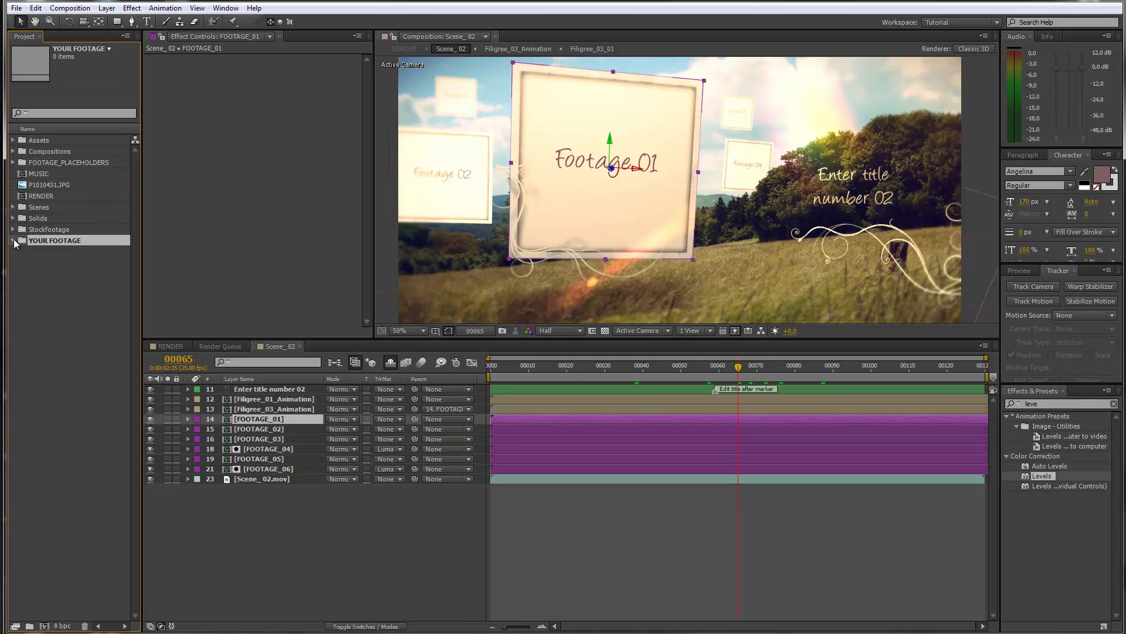
left_click(14, 240)
left_click_drag(55, 185, 69, 242)
left_click(13, 230)
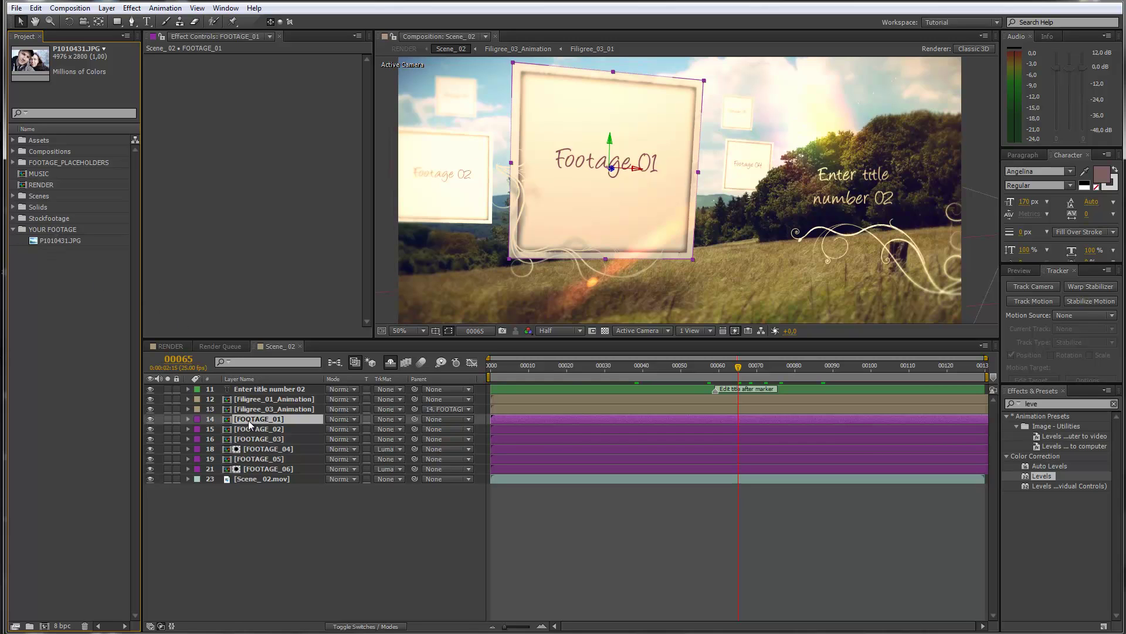
Open the FOOTAGE_01 composition and browse the FOOTAGE_PLACEHOLDERS folder
double_click(267, 419)
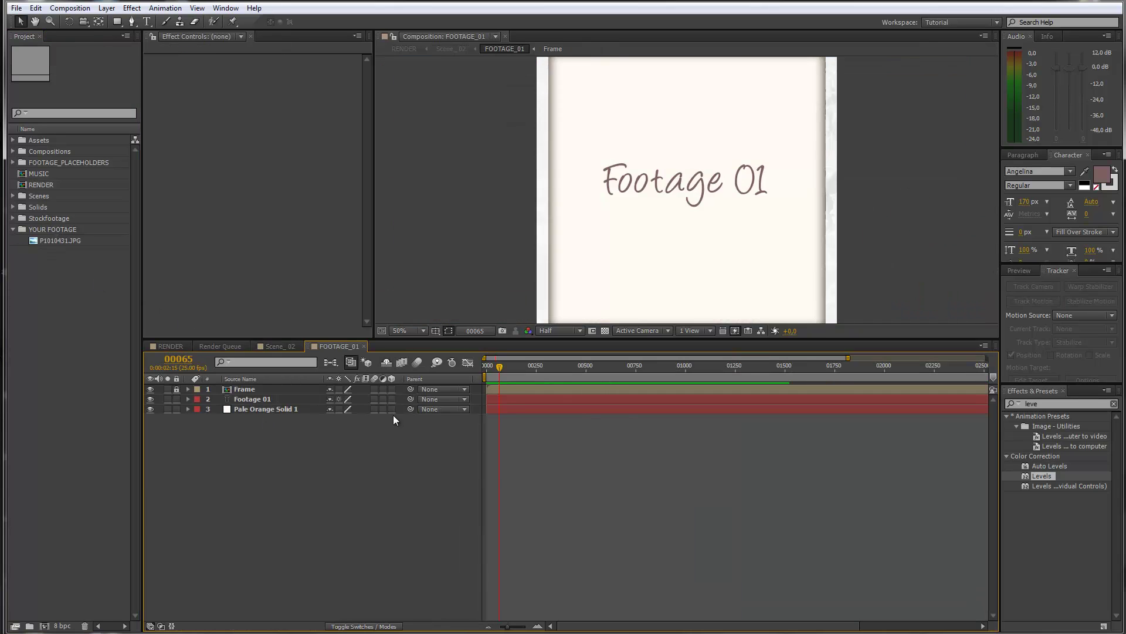
left_click(58, 163)
left_click(13, 163)
scroll(48, 235, "down", 5)
scroll(65, 343, "up", 4)
scroll(65, 342, "up", 1)
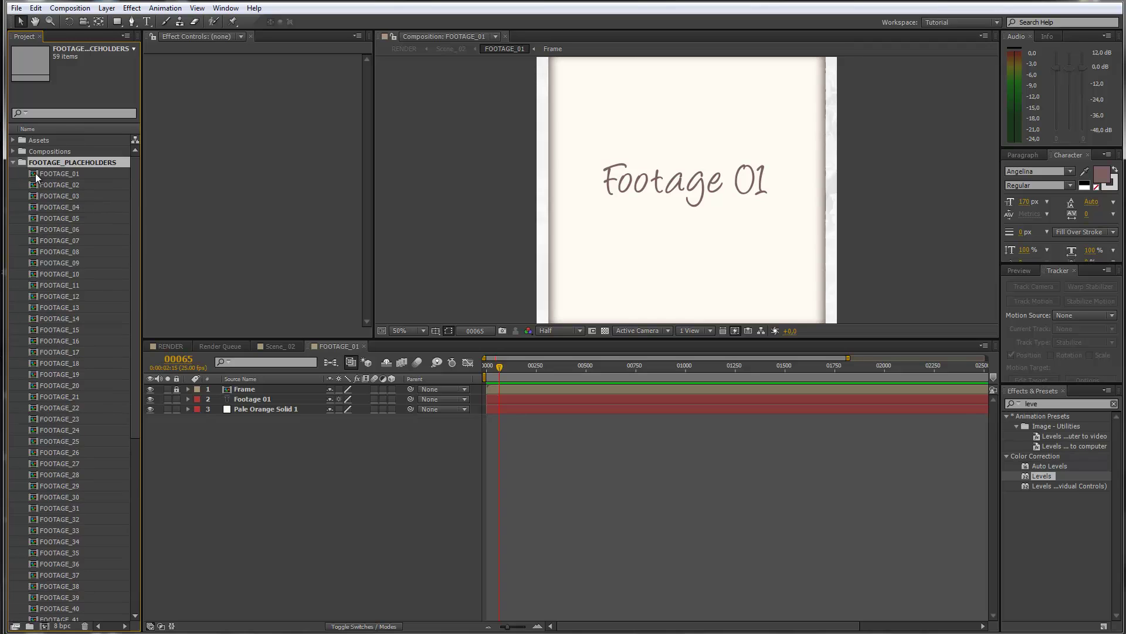
left_click(13, 163)
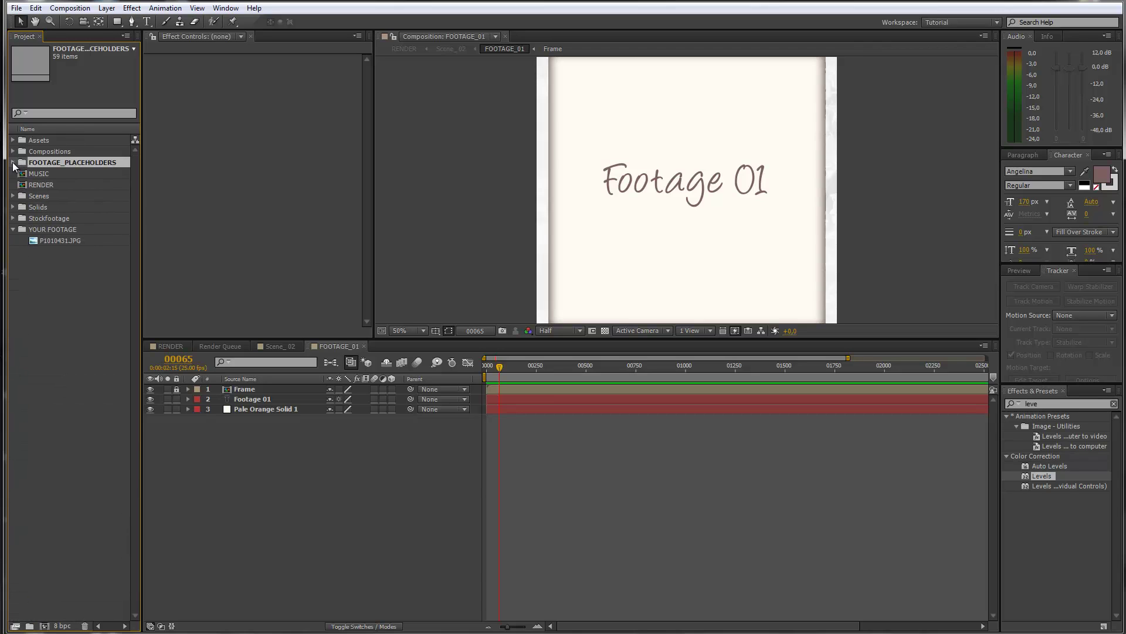
Add P1010431.JPG under the Frame layer and hide the Footage 01 text and Pale Orange Solid
left_click(65, 240)
left_click_drag(65, 241, 263, 406)
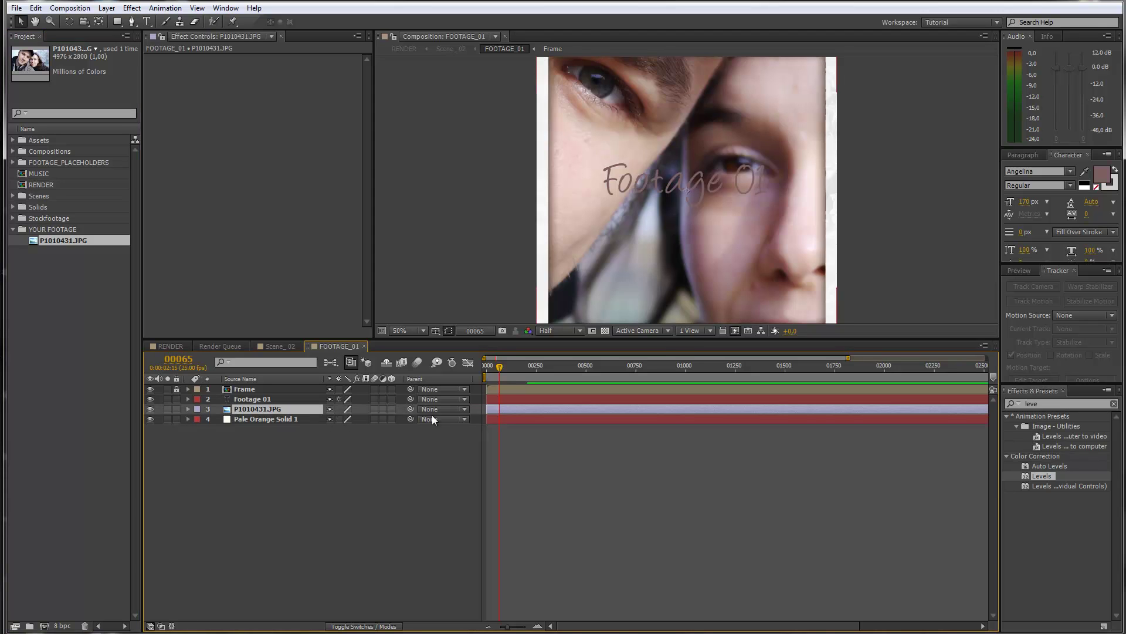
left_click_drag(254, 410, 255, 397)
left_click(255, 409)
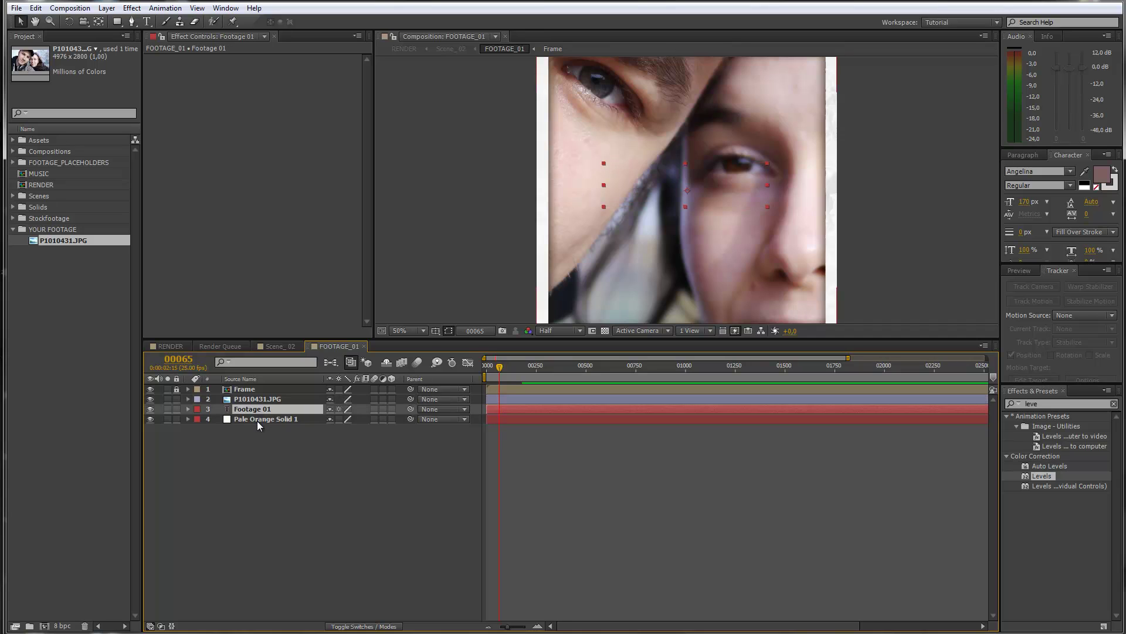
left_click(257, 421, "shift")
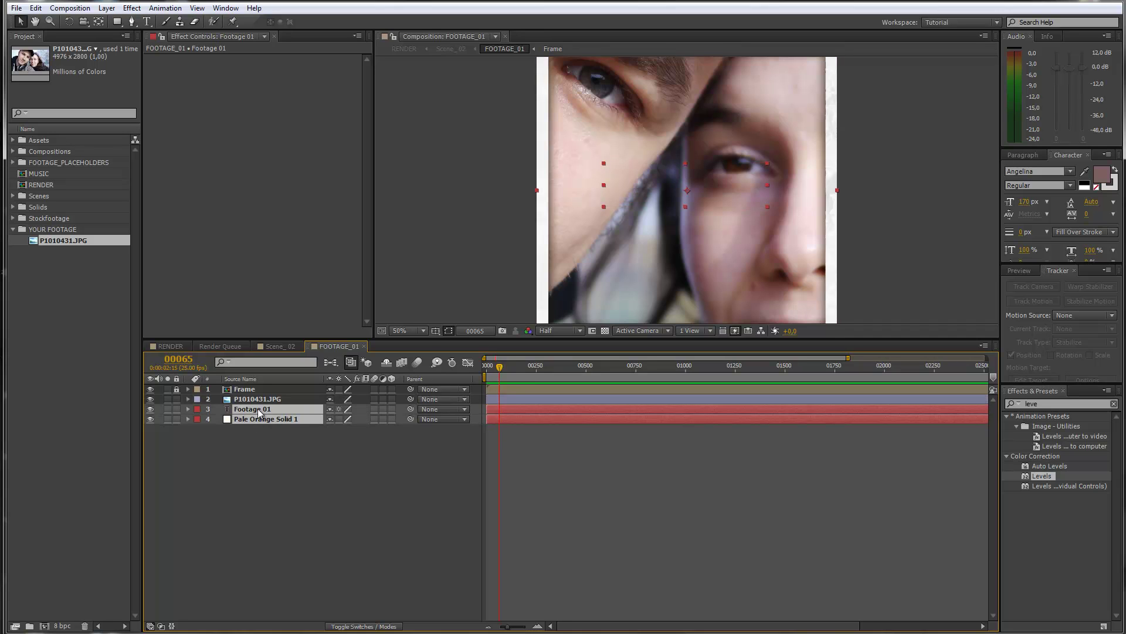
left_click(148, 419)
left_click(150, 410)
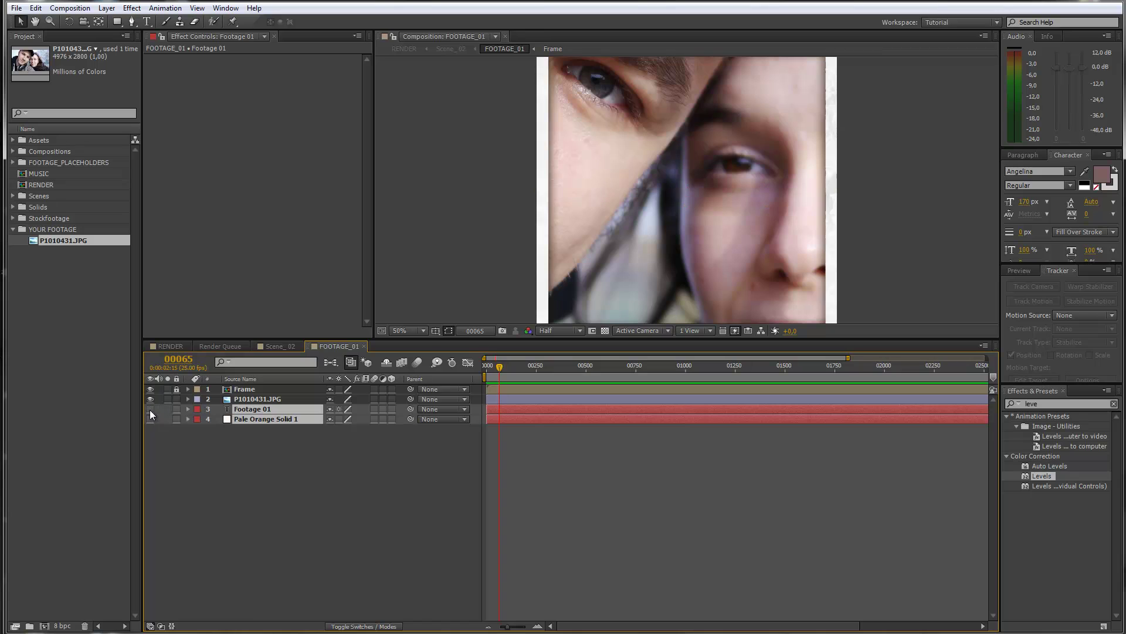
left_click(252, 471)
Scale the photo to 35% and nudge it into position within the frame
key("comma")
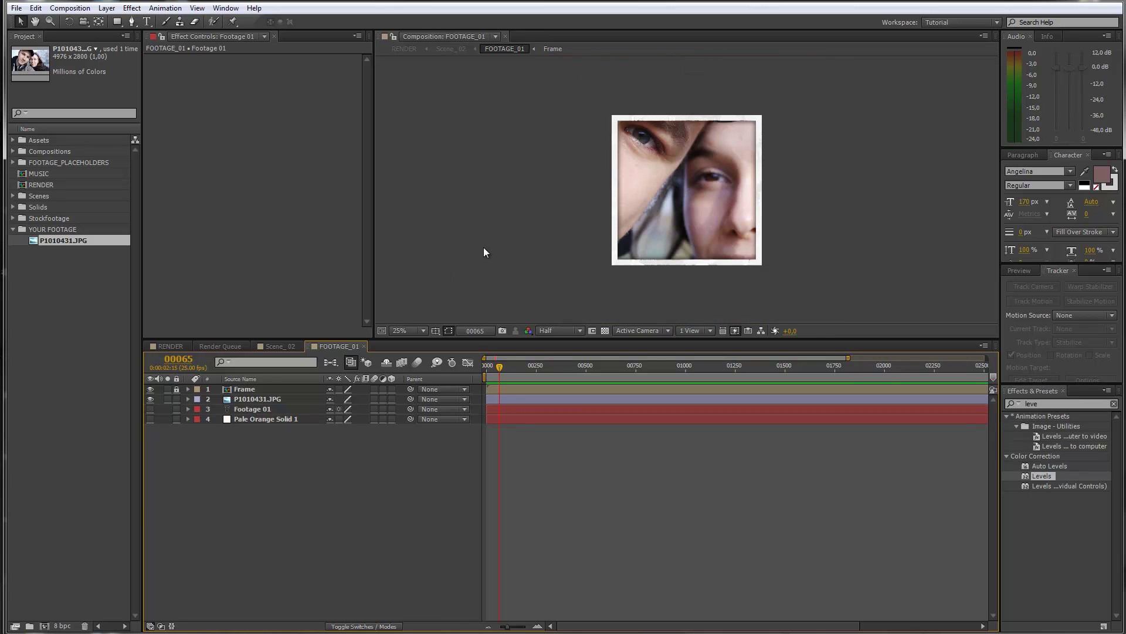
left_click(255, 399)
key("s")
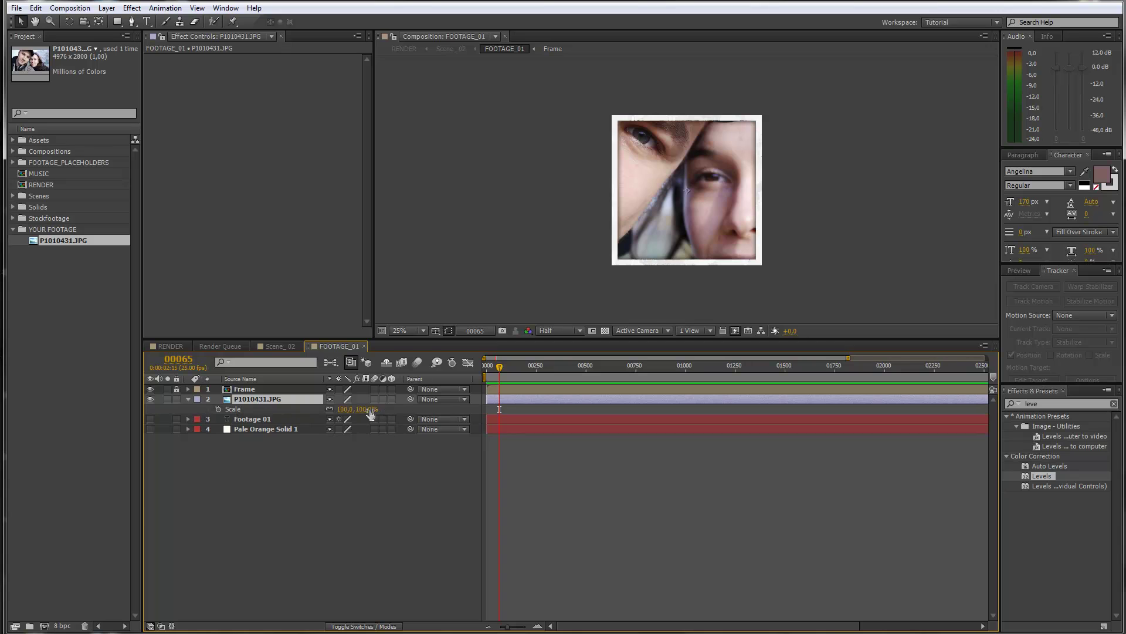
left_click_drag(368, 414, 328, 408)
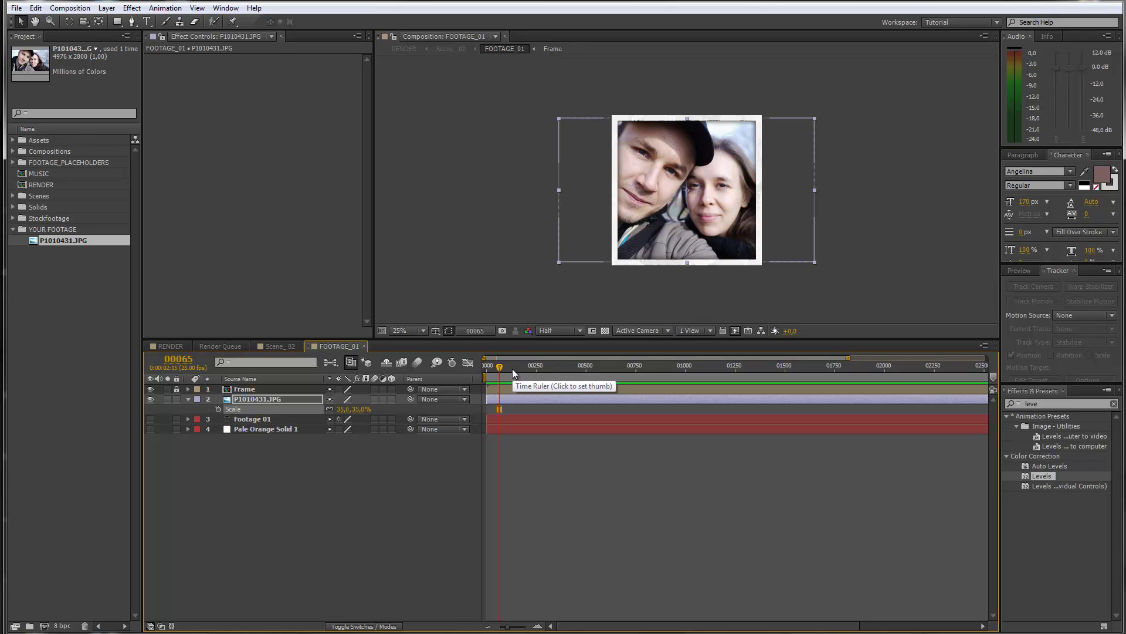
left_click_drag(698, 206, 711, 209)
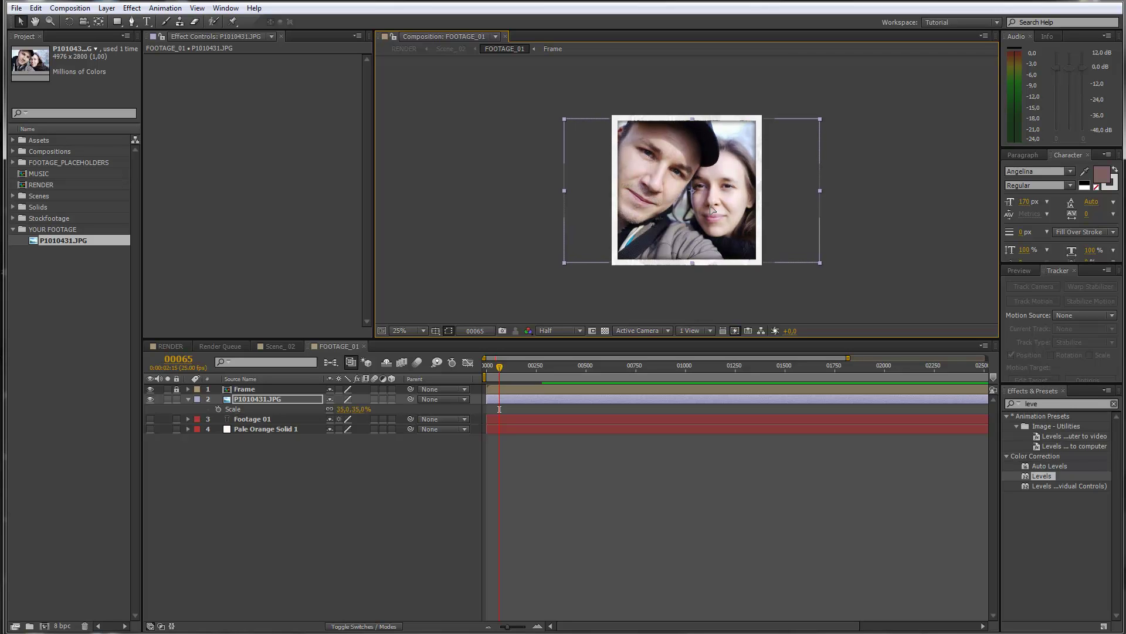
key("Left")
key("Up")
key("Up")
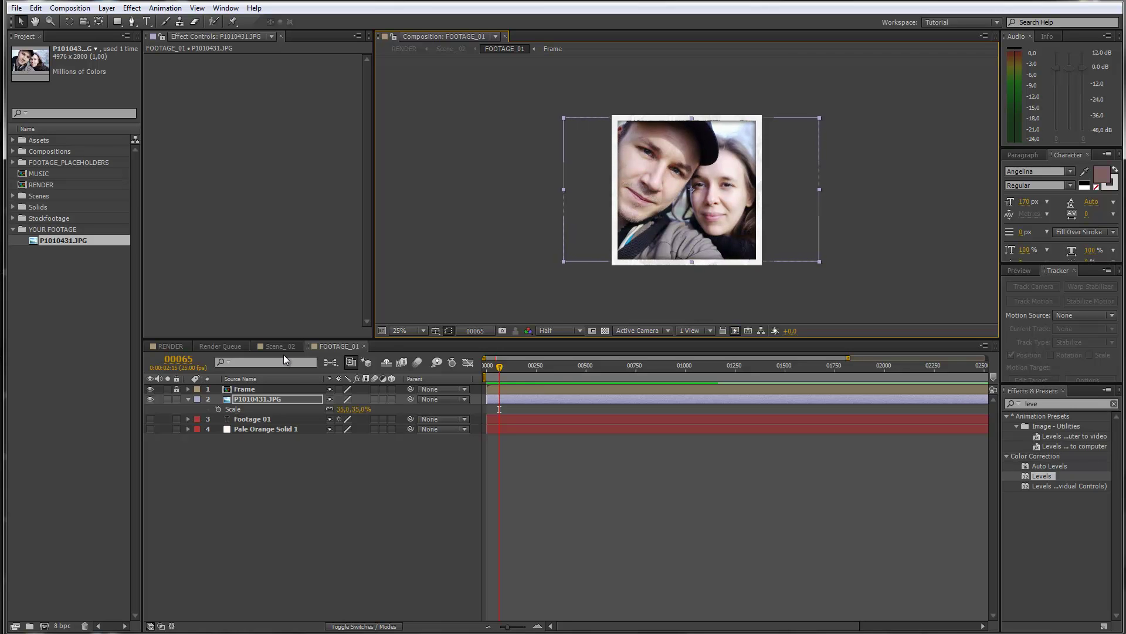
left_click(279, 346)
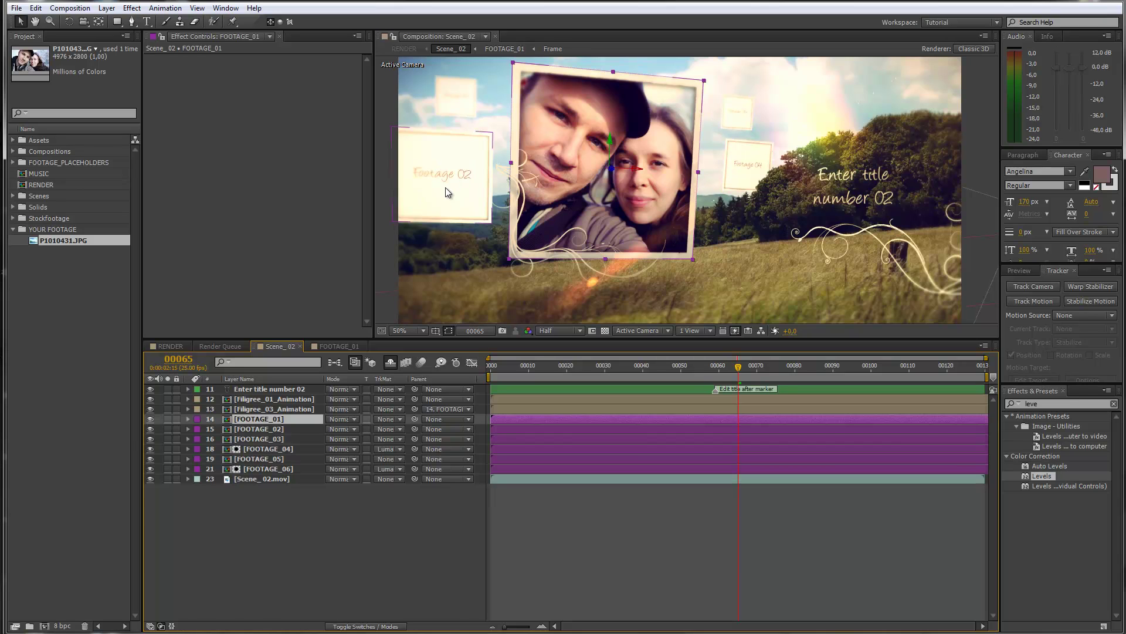
Import the photo P1010391.JPG into the project's YOUR FOOTAGE folder
double_click(273, 429)
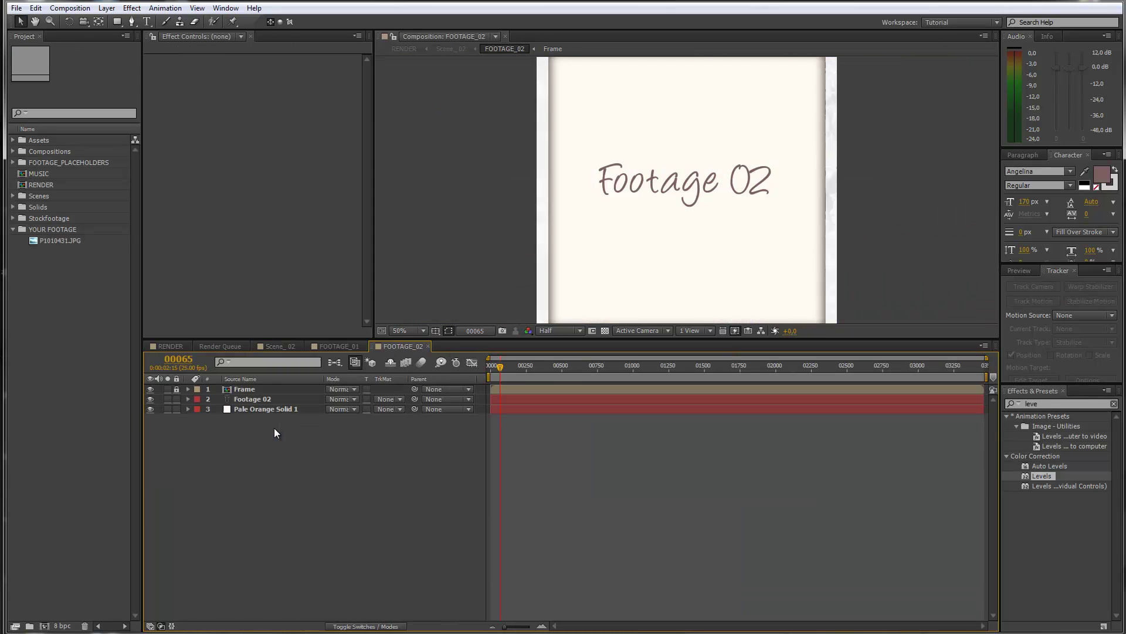
left_click(16, 8)
mouse_move(56, 161)
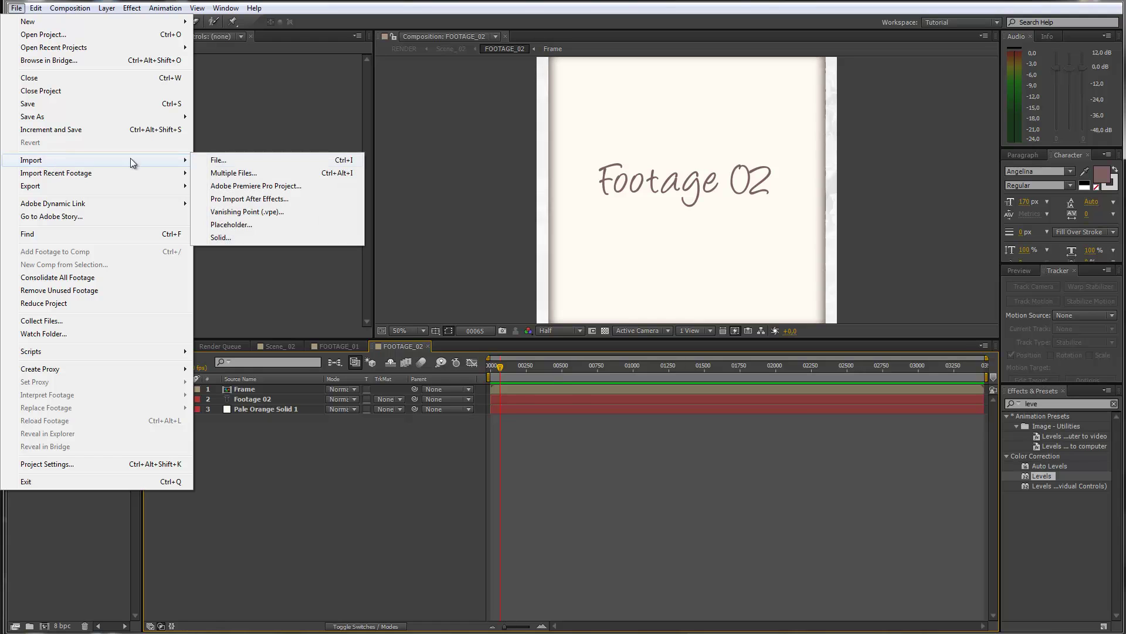
left_click(218, 161)
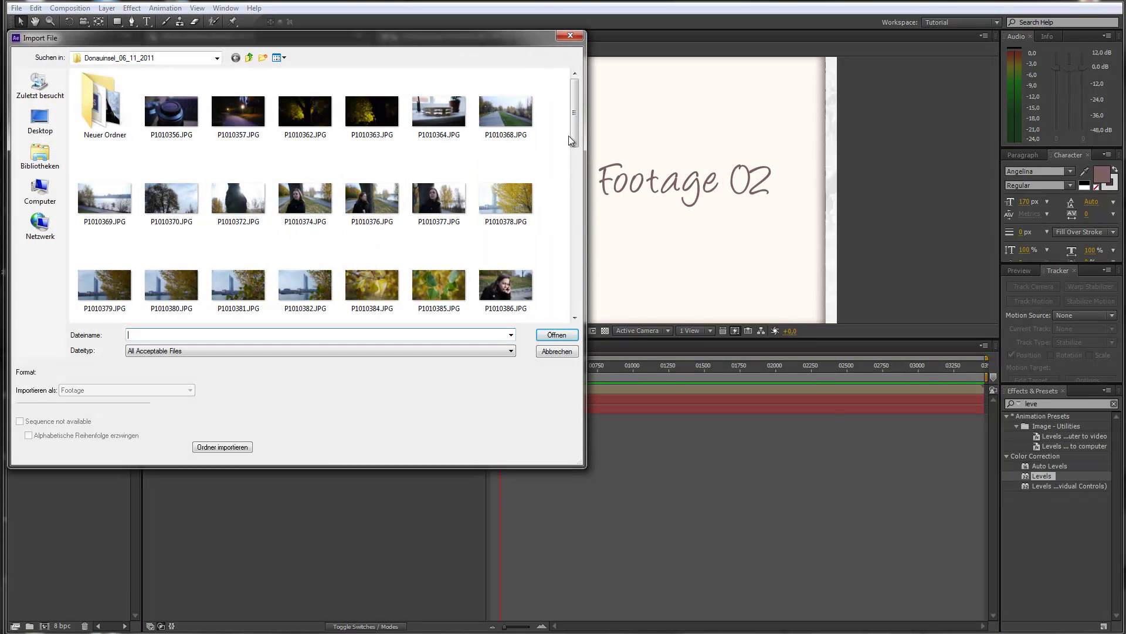
left_click_drag(573, 133, 578, 196)
left_click(384, 143)
left_click(554, 340)
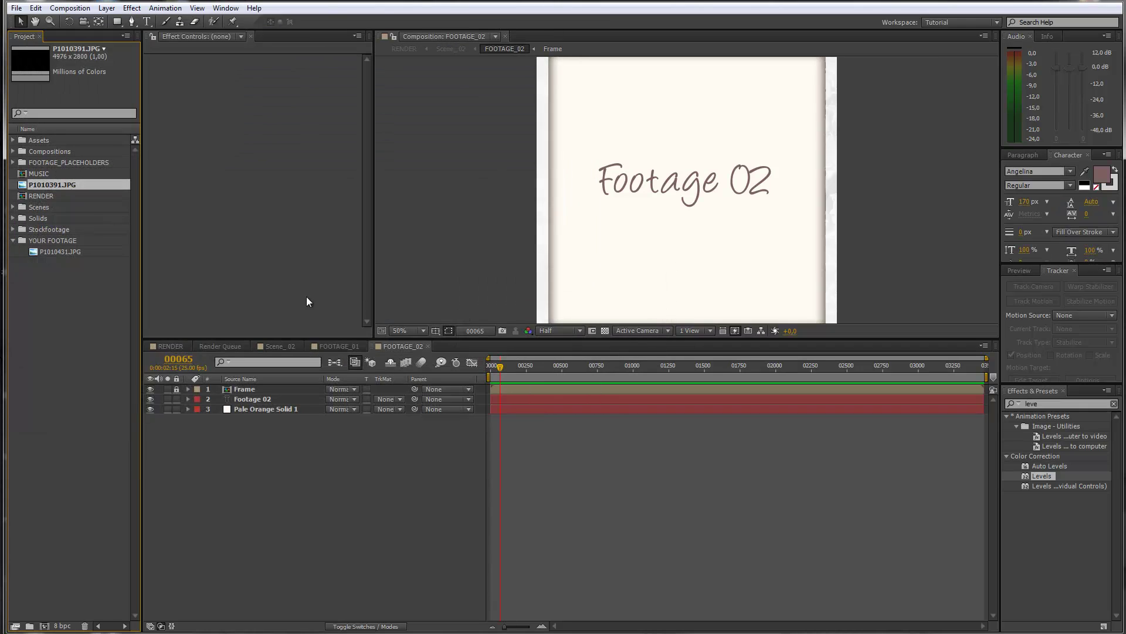
left_click_drag(54, 184, 243, 412)
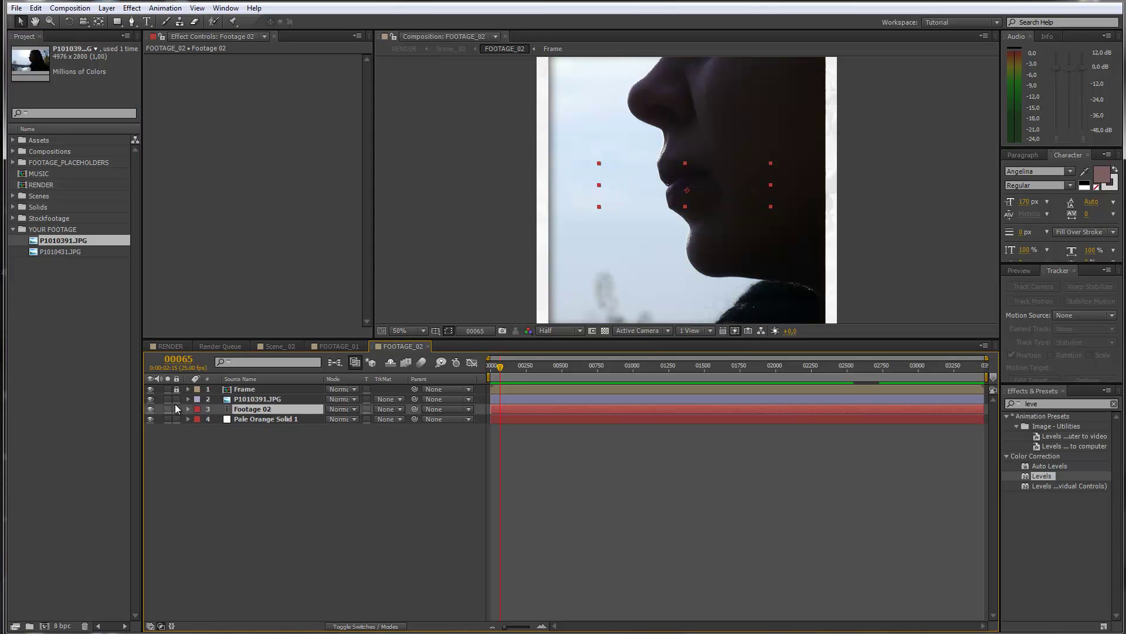
In FOOTAGE_02, hide the placeholder and orange solid and scale the photo down to 40%
left_click_drag(153, 407, 154, 417)
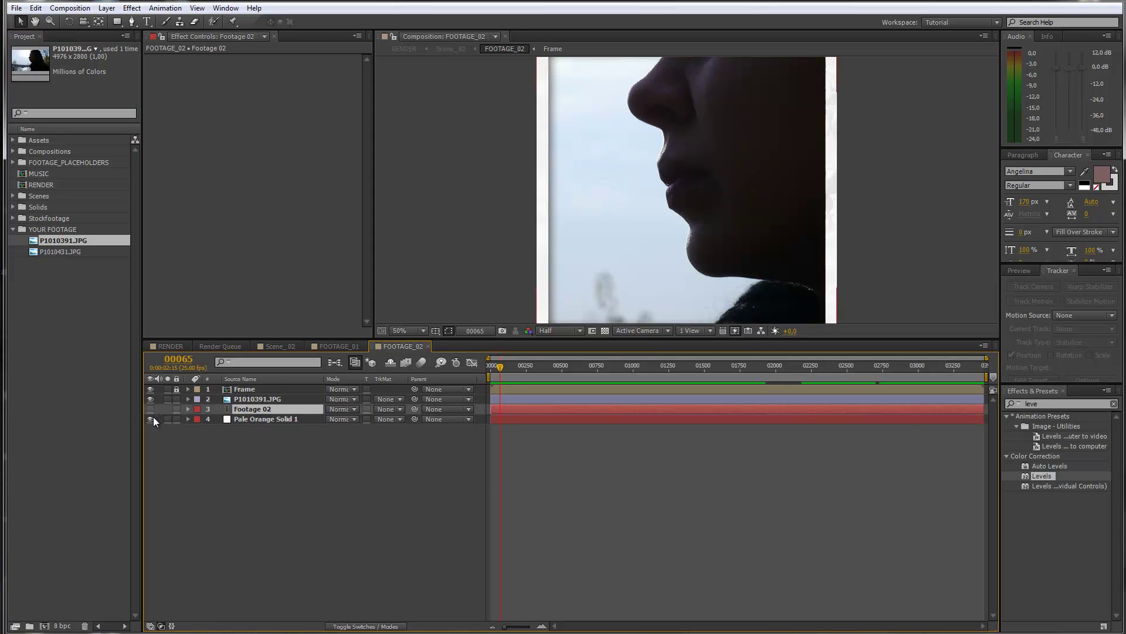
left_click(235, 399)
key("s")
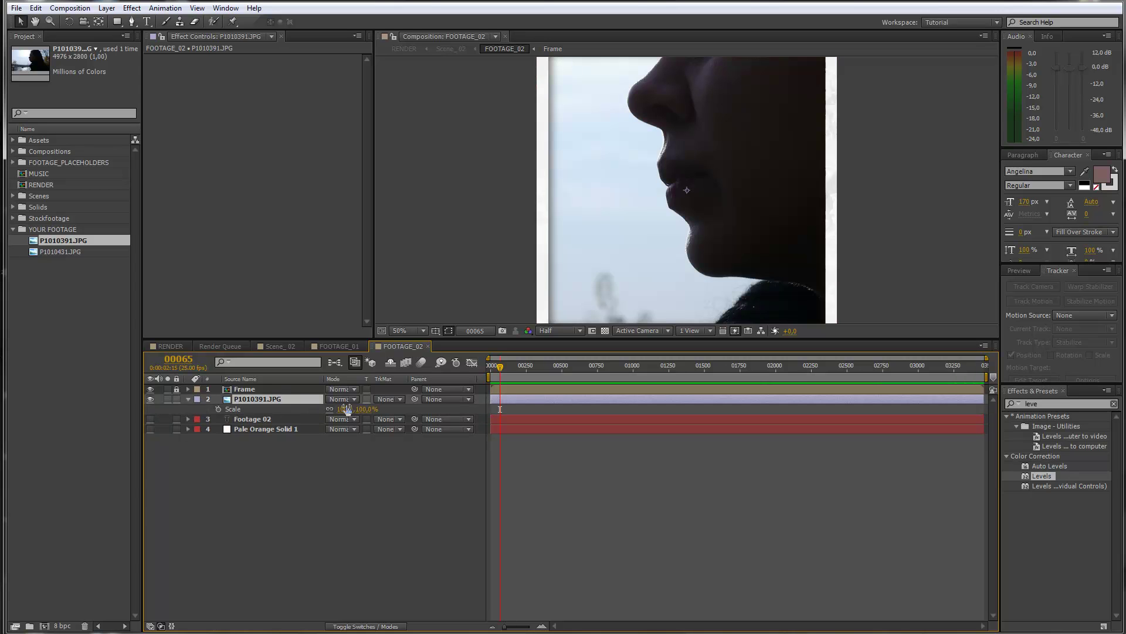
left_click_drag(348, 410, 293, 397)
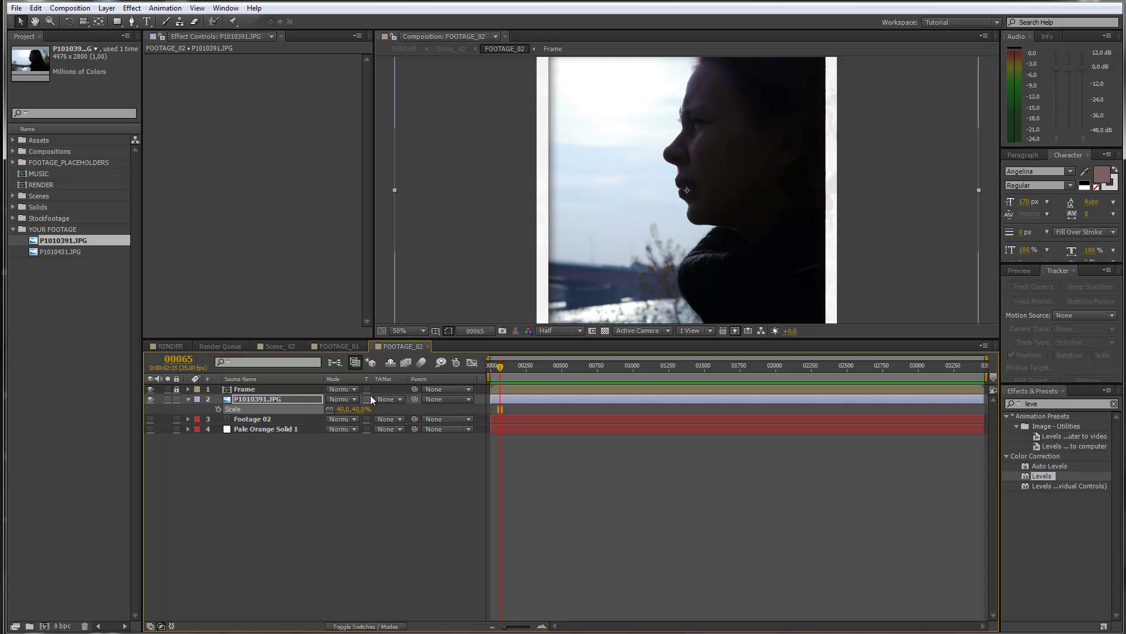
left_click(288, 346)
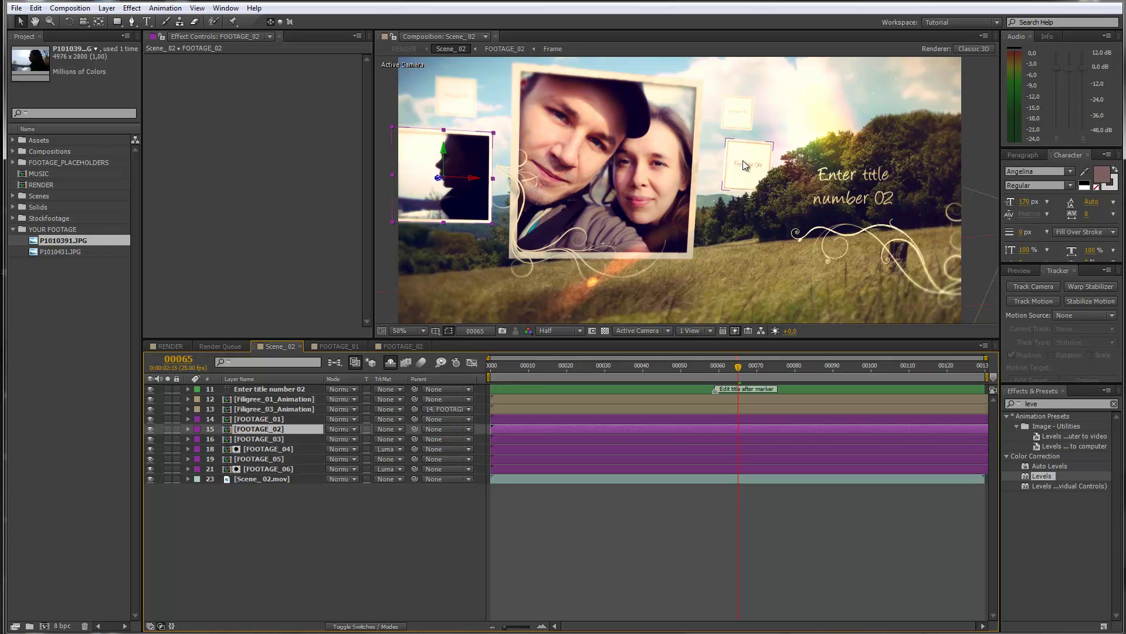
Replace the 'Enter title number 02' text with 'Spring 2013' and preview the result
left_click(279, 389)
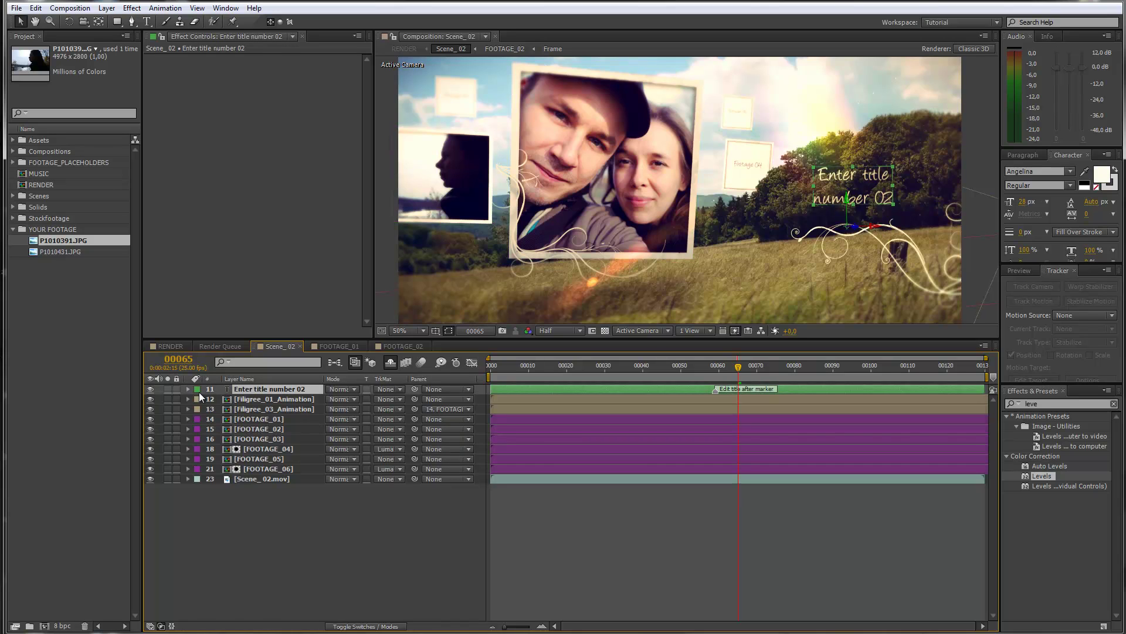
double_click(293, 388)
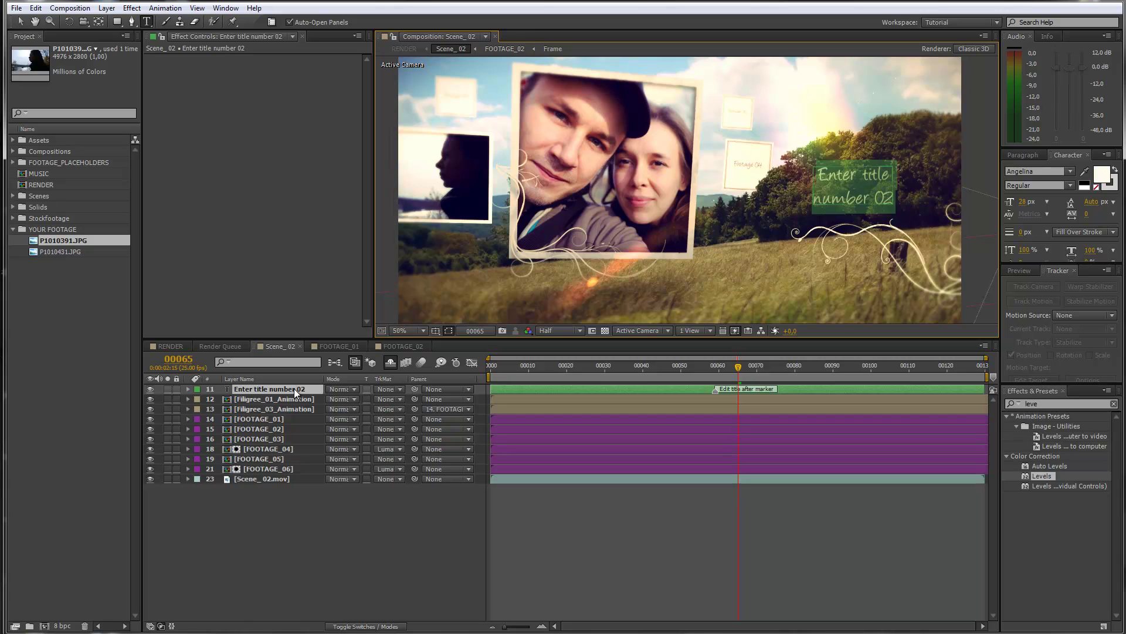
type("Spting")
key("BackSpace")
key("BackSpace")
key("BackSpace")
key("BackSpace")
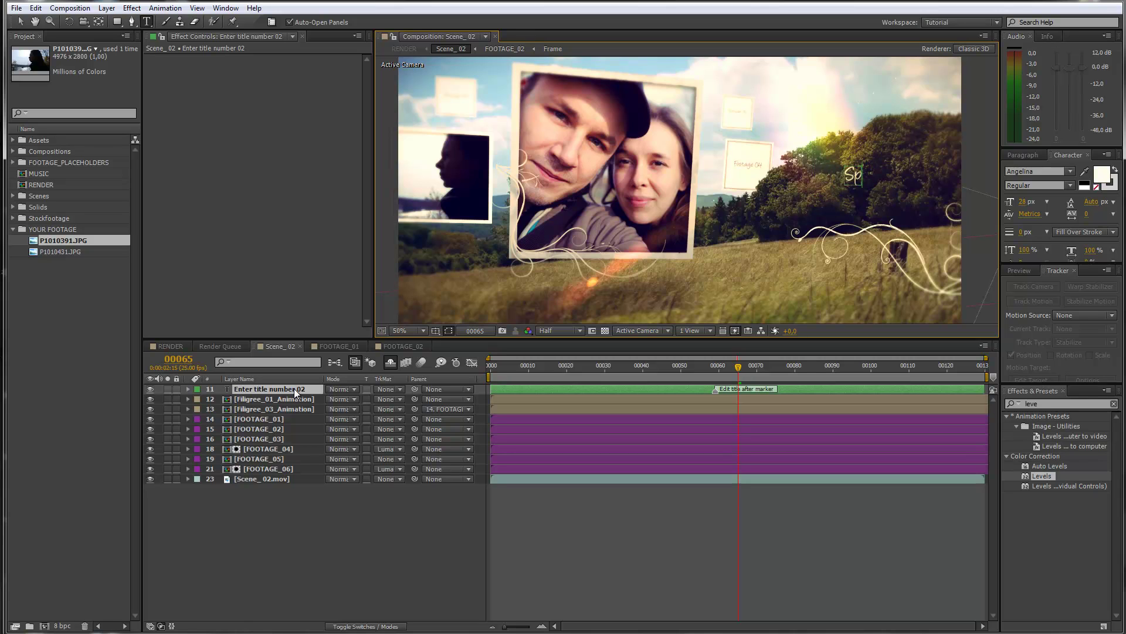
type("ring")
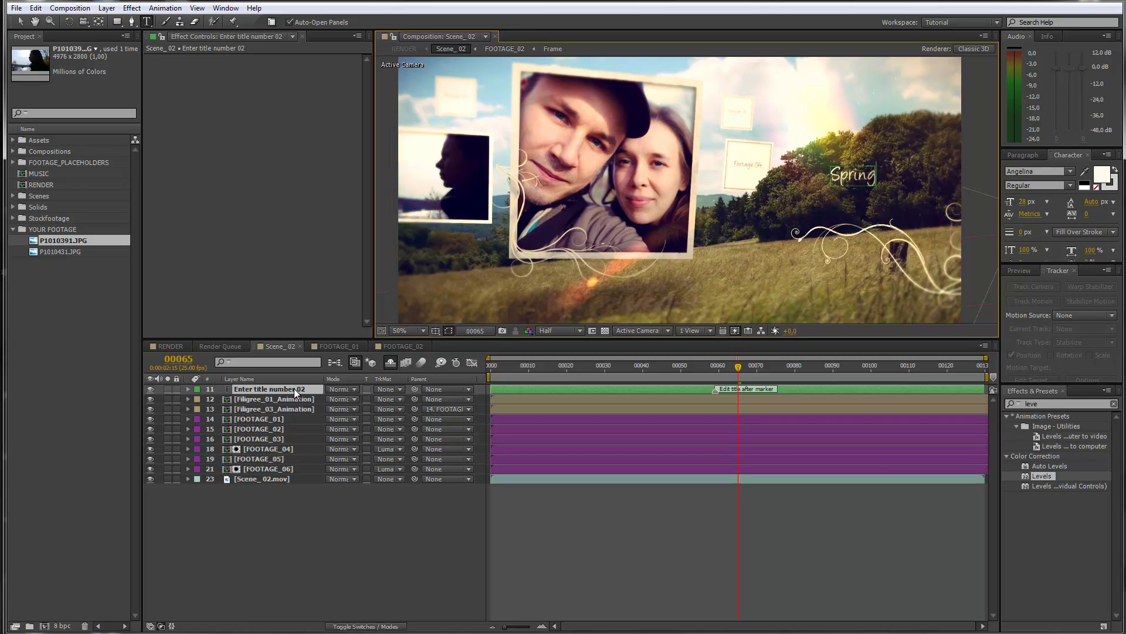
type(" 201")
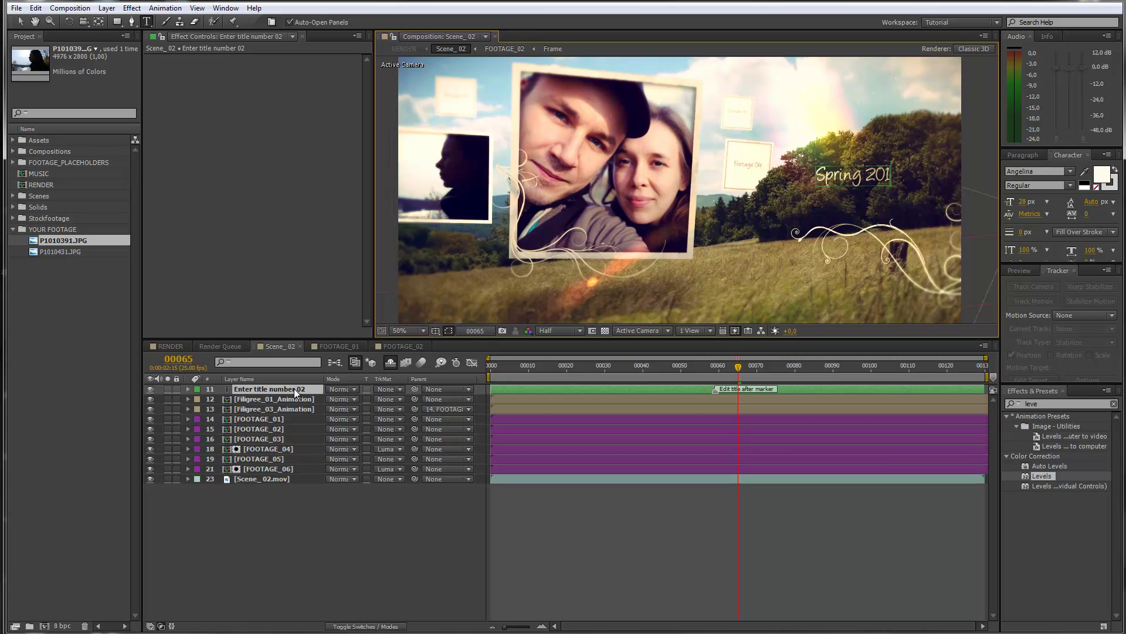
type("3")
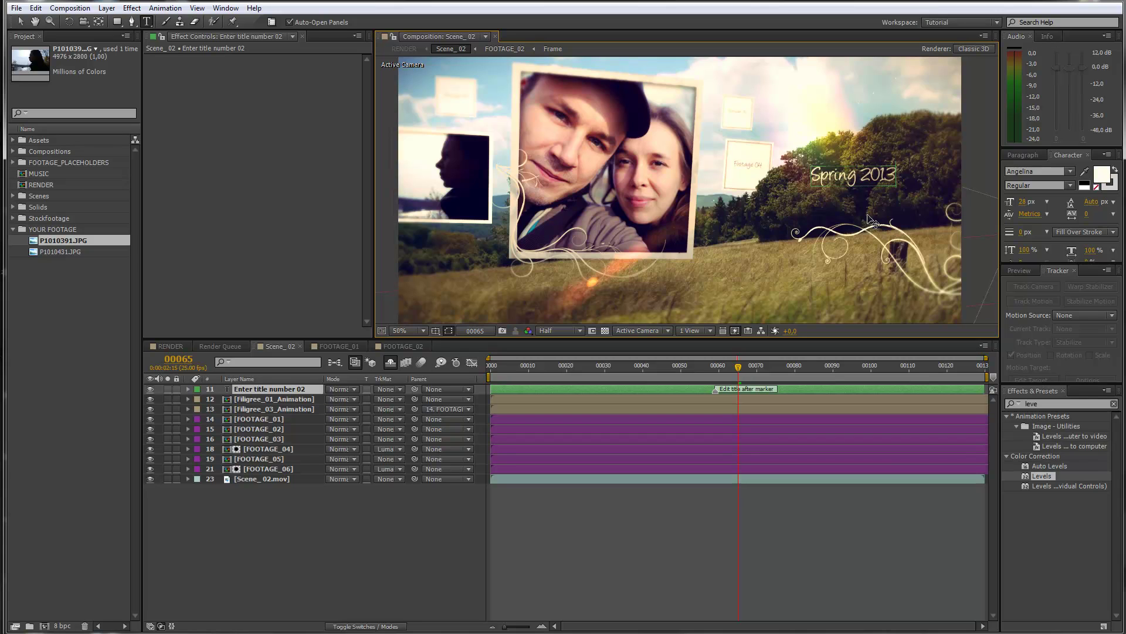
left_click(798, 365)
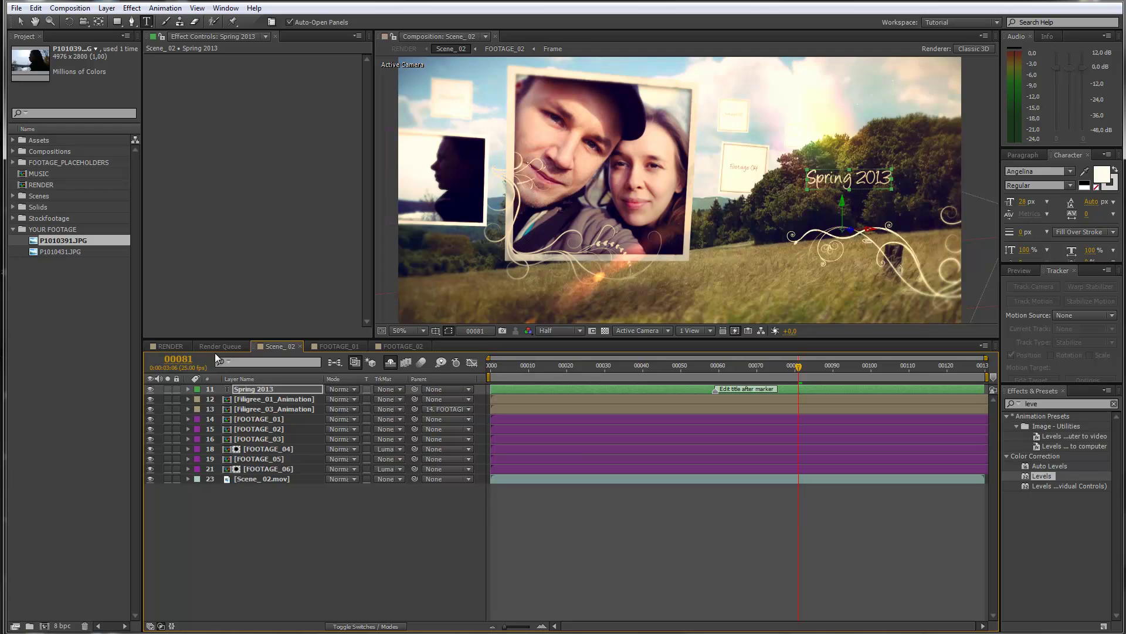
Switch to the RENDER composition and preview the early scenes up to Footage 14
left_click(176, 346)
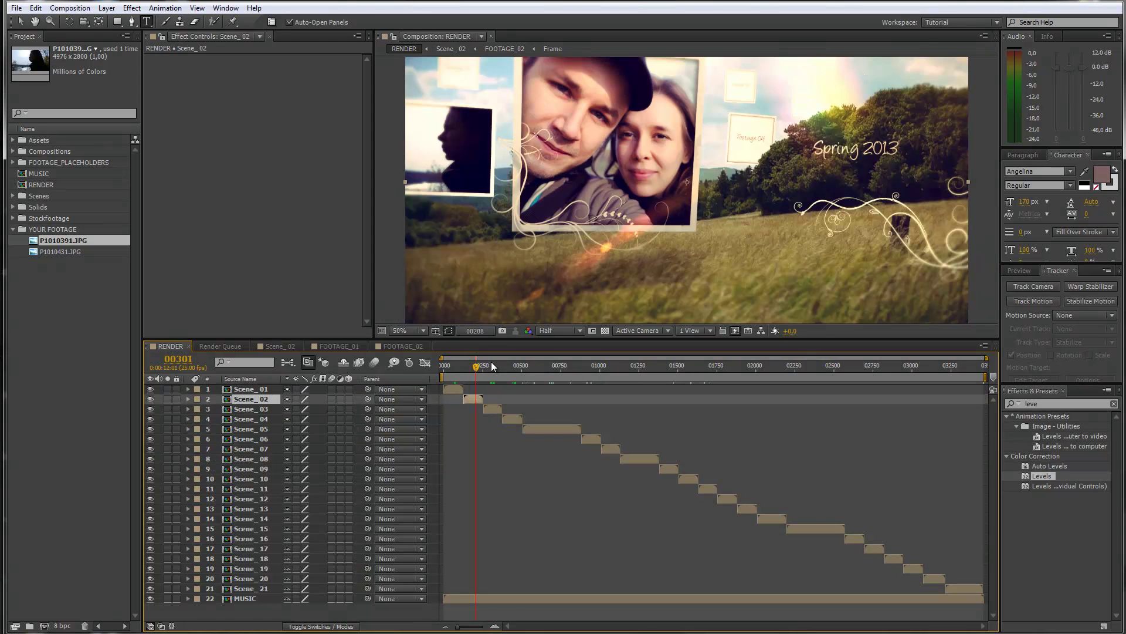
left_click(490, 363)
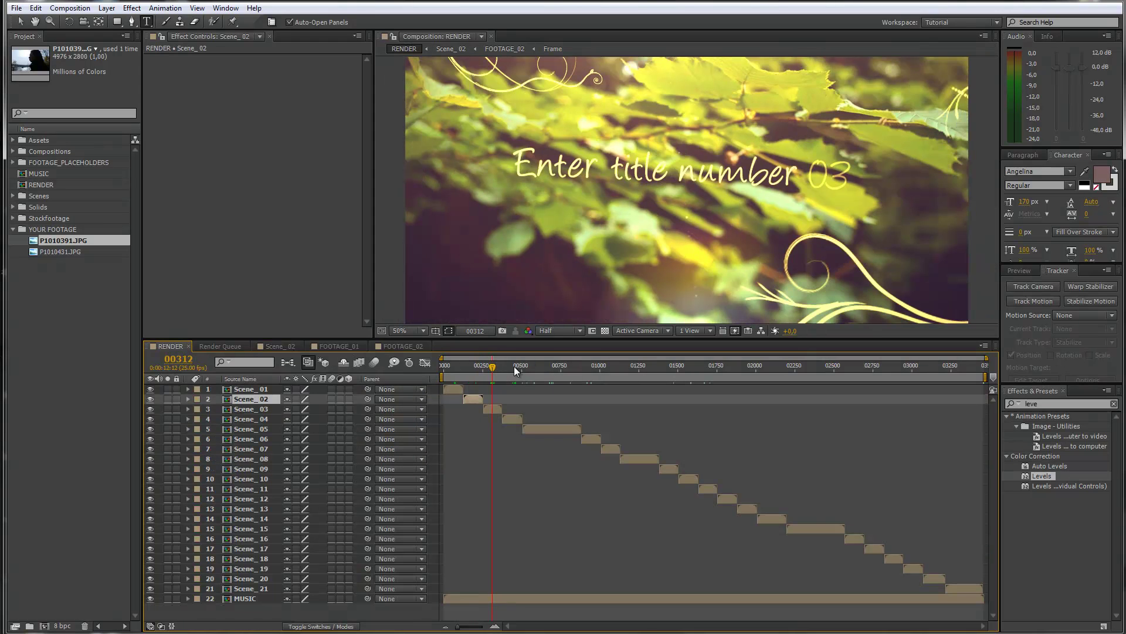
left_click(514, 366)
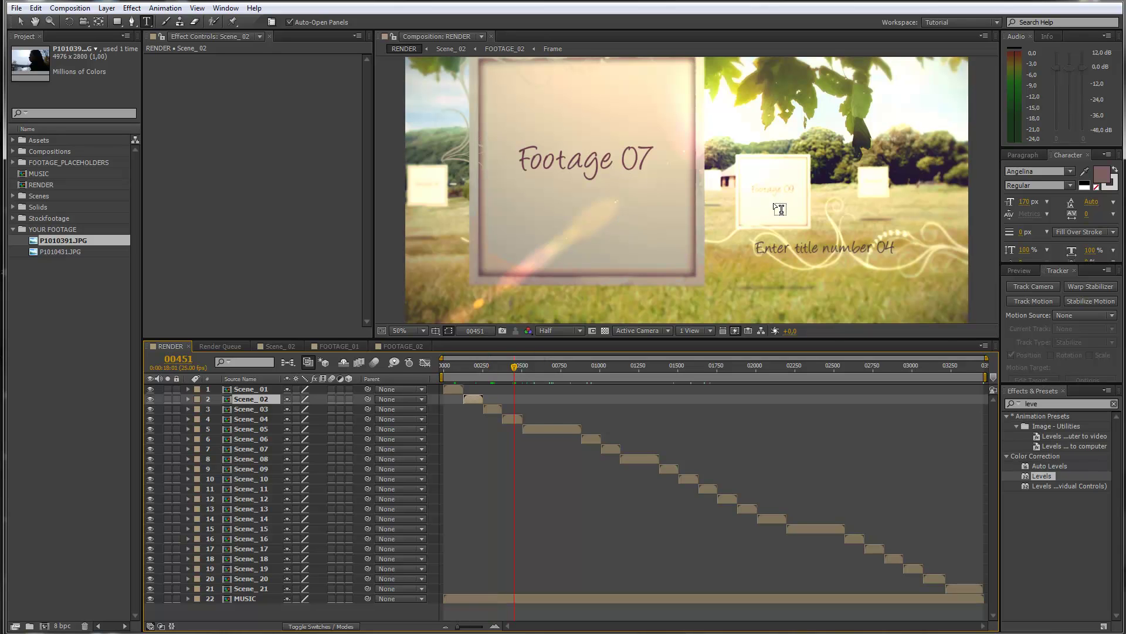
left_click(543, 363)
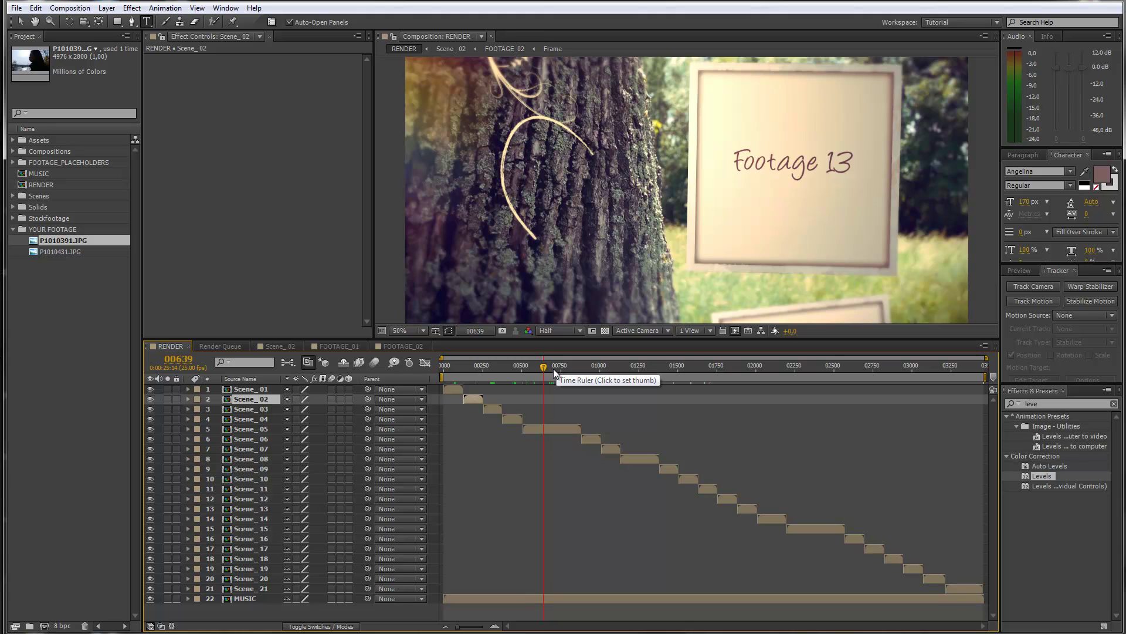
left_click(557, 367)
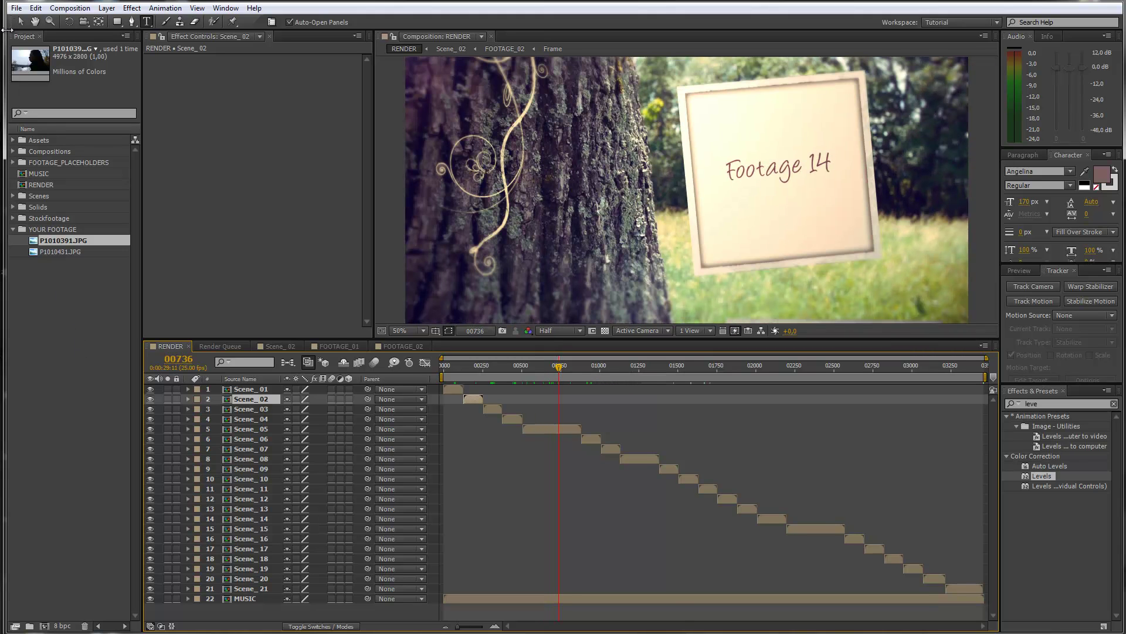
Open and close the MUSIC composition, then preview later RENDER scenes past Footage 50
left_click(17, 8)
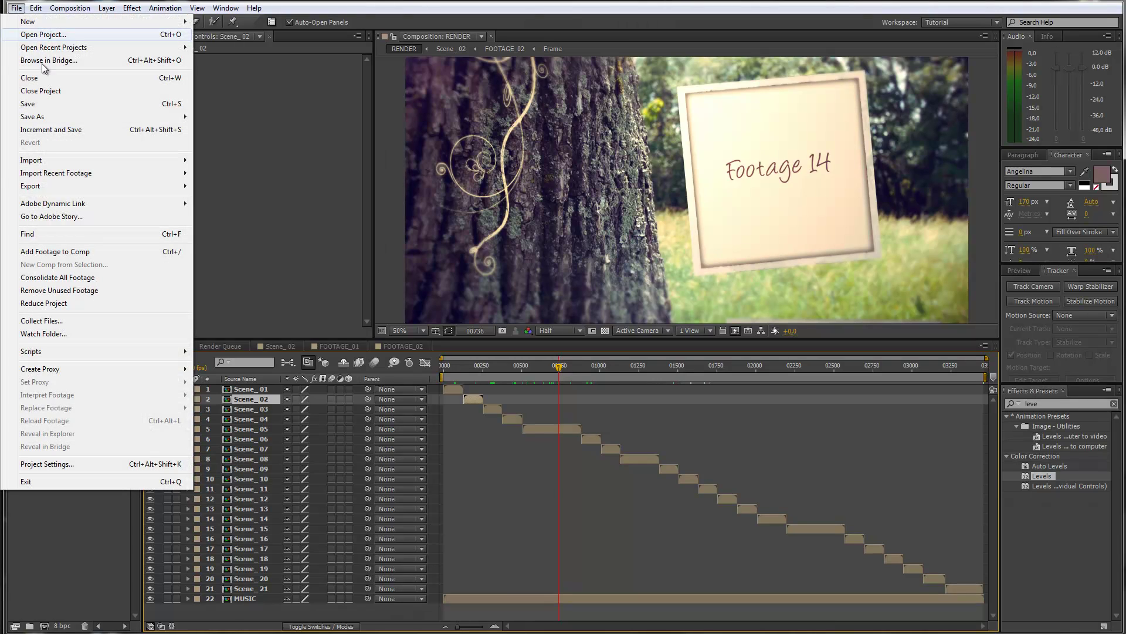
mouse_move(65, 160)
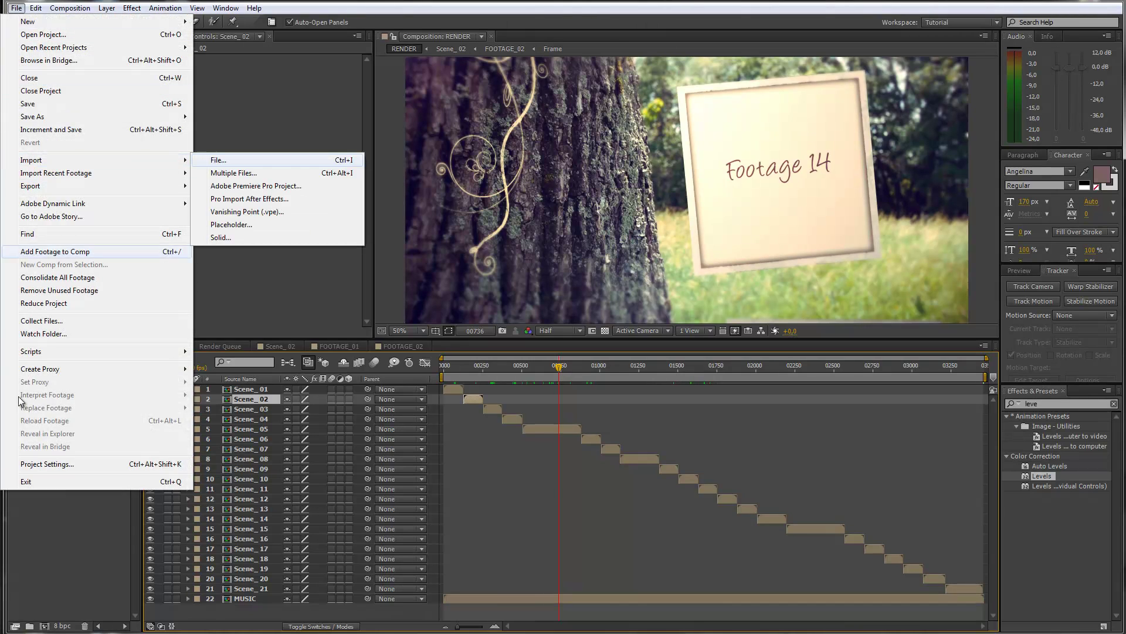
left_click(45, 512)
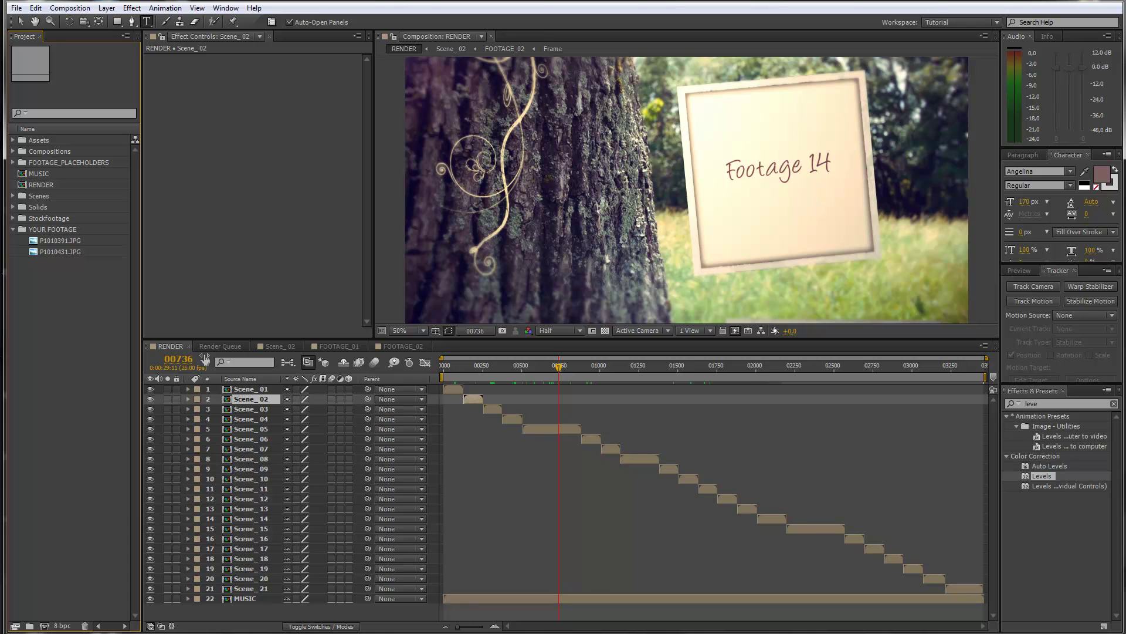
double_click(252, 597)
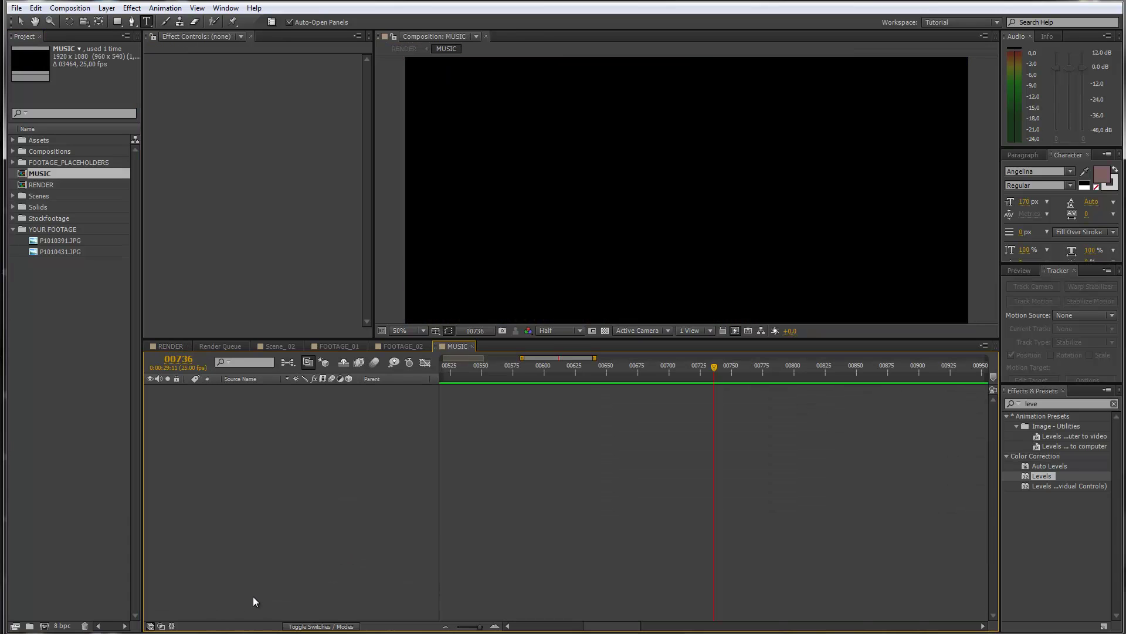
left_click(472, 346)
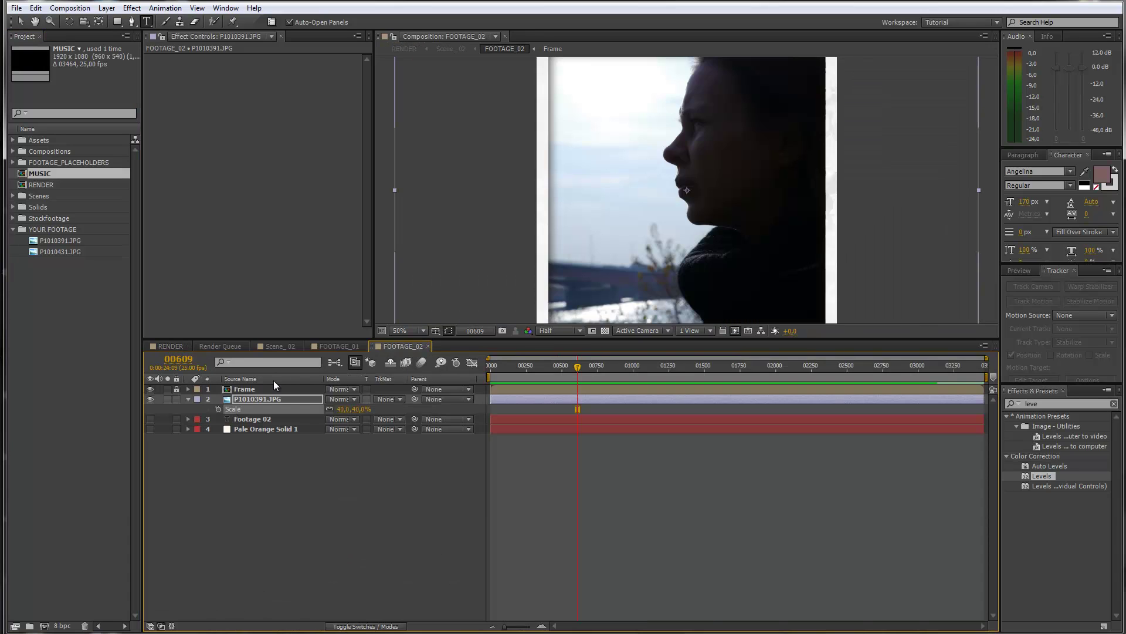
left_click(171, 346)
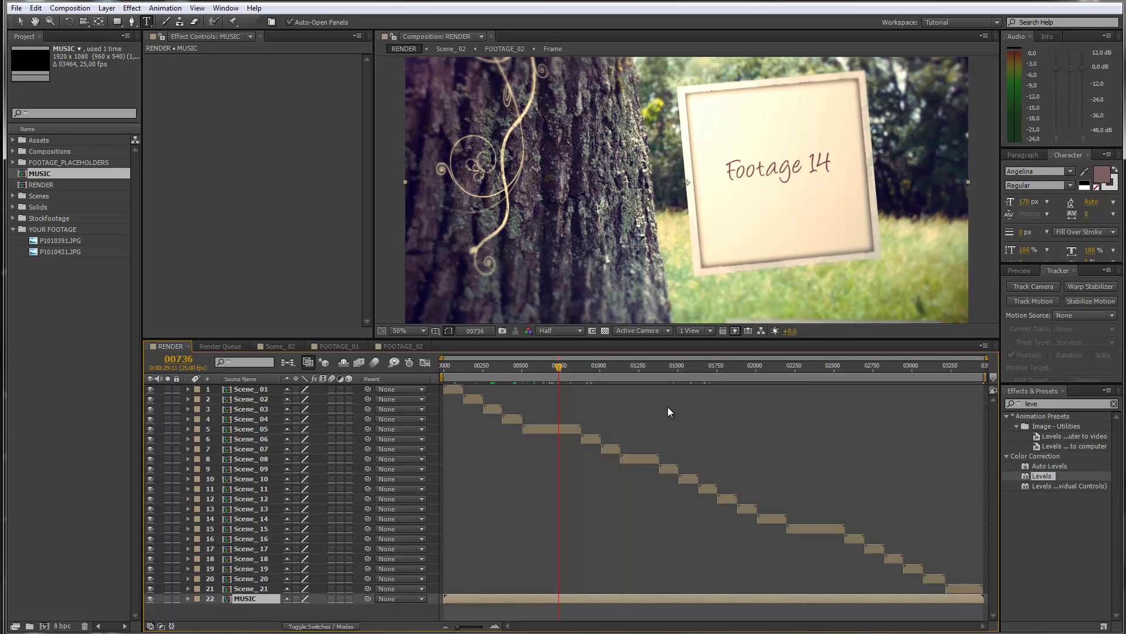
left_click(812, 365)
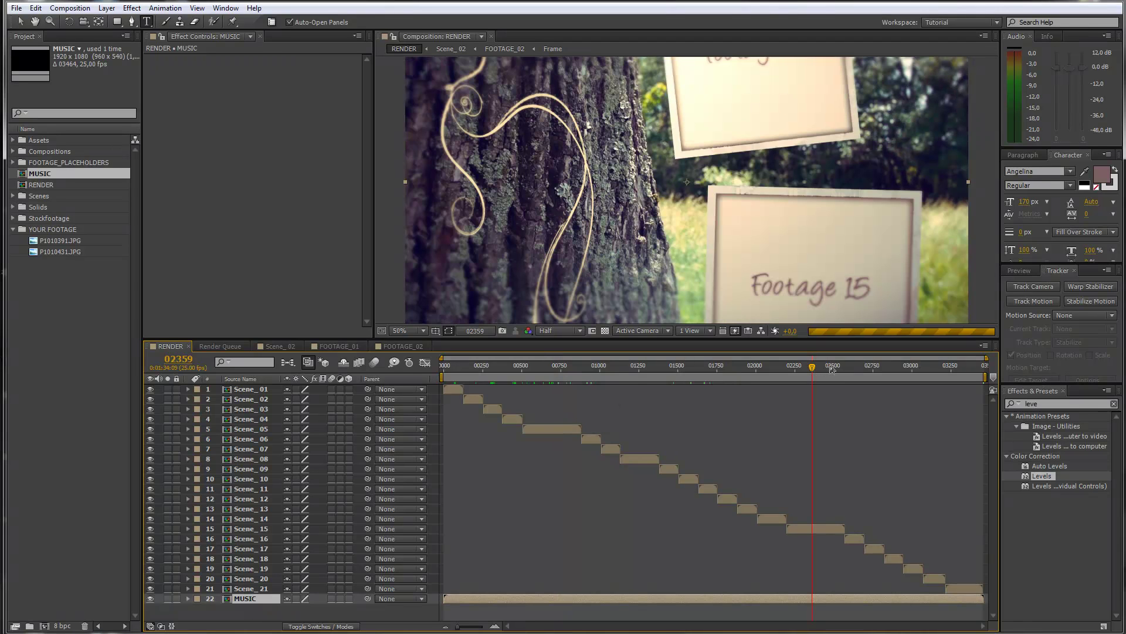
left_click(830, 364)
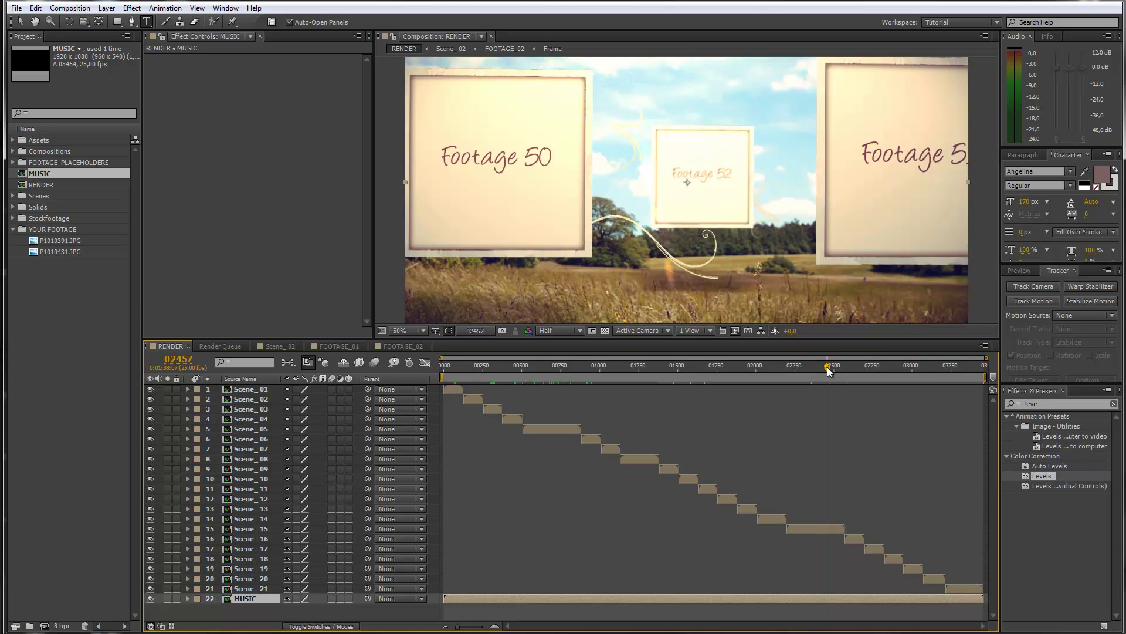
left_click_drag(828, 370, 881, 369)
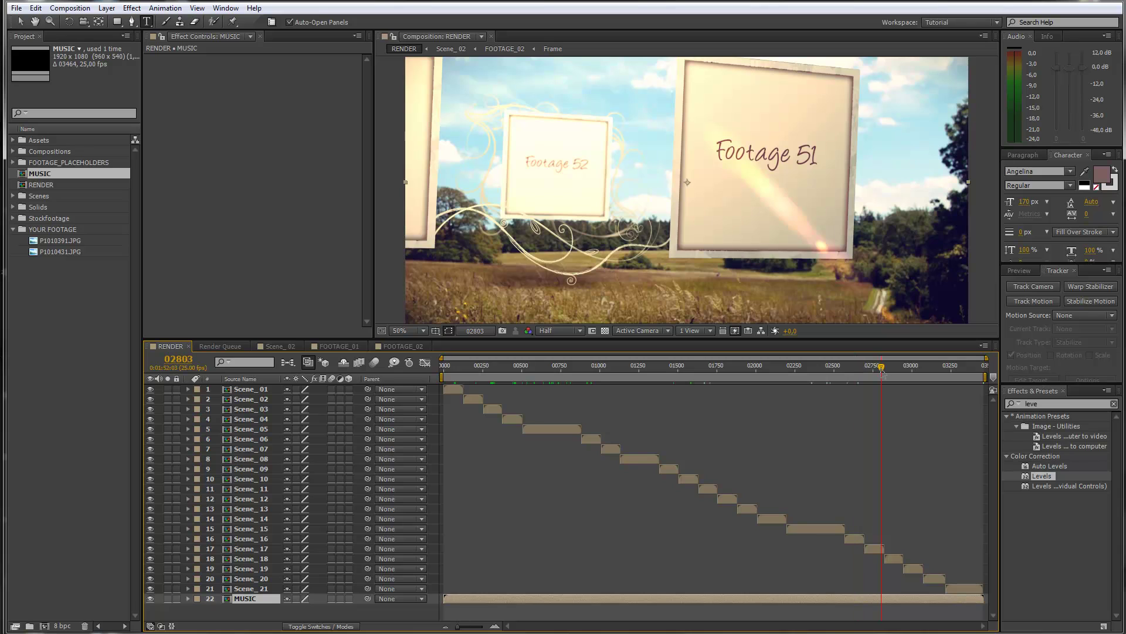